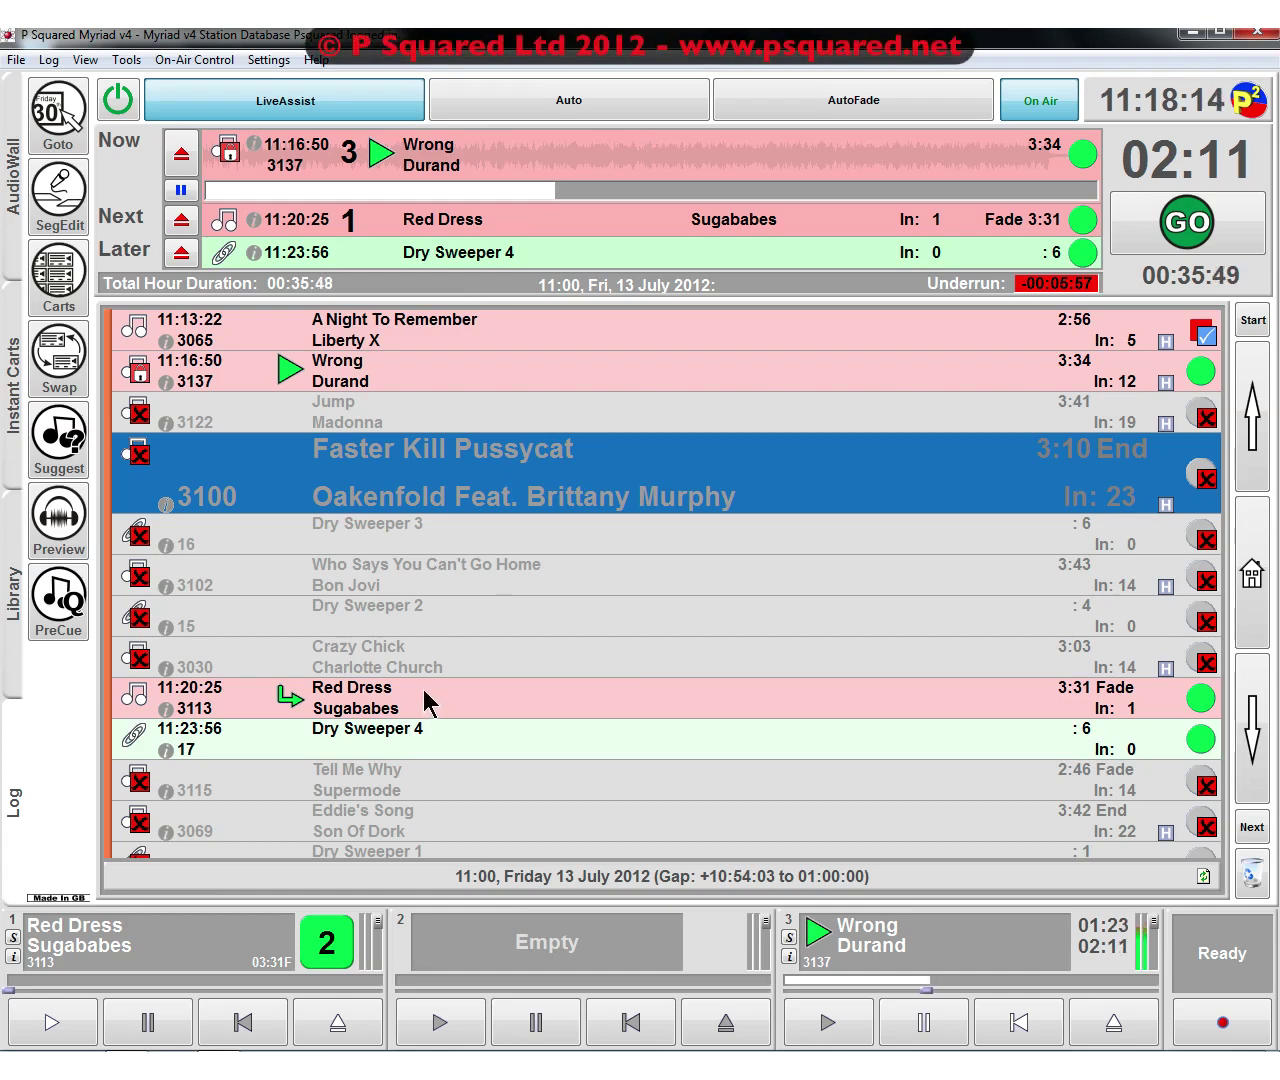
# - Show the AudioWall Jingles page and load cart 8, Simon Hirst Promo, into player 2
pyautogui.click(14, 208)
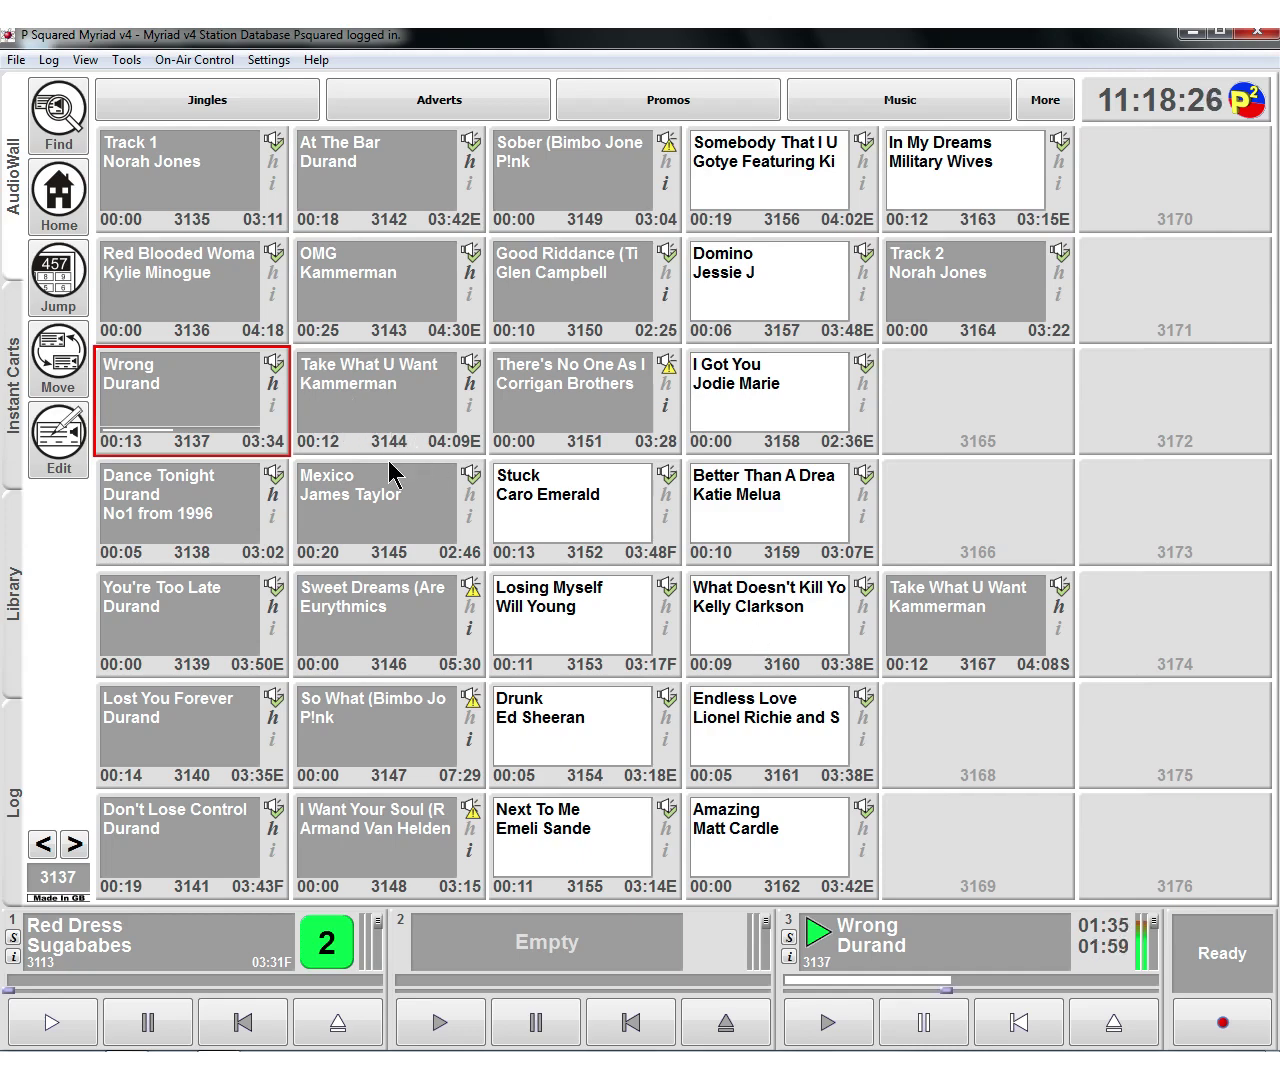
pyautogui.click(203, 110)
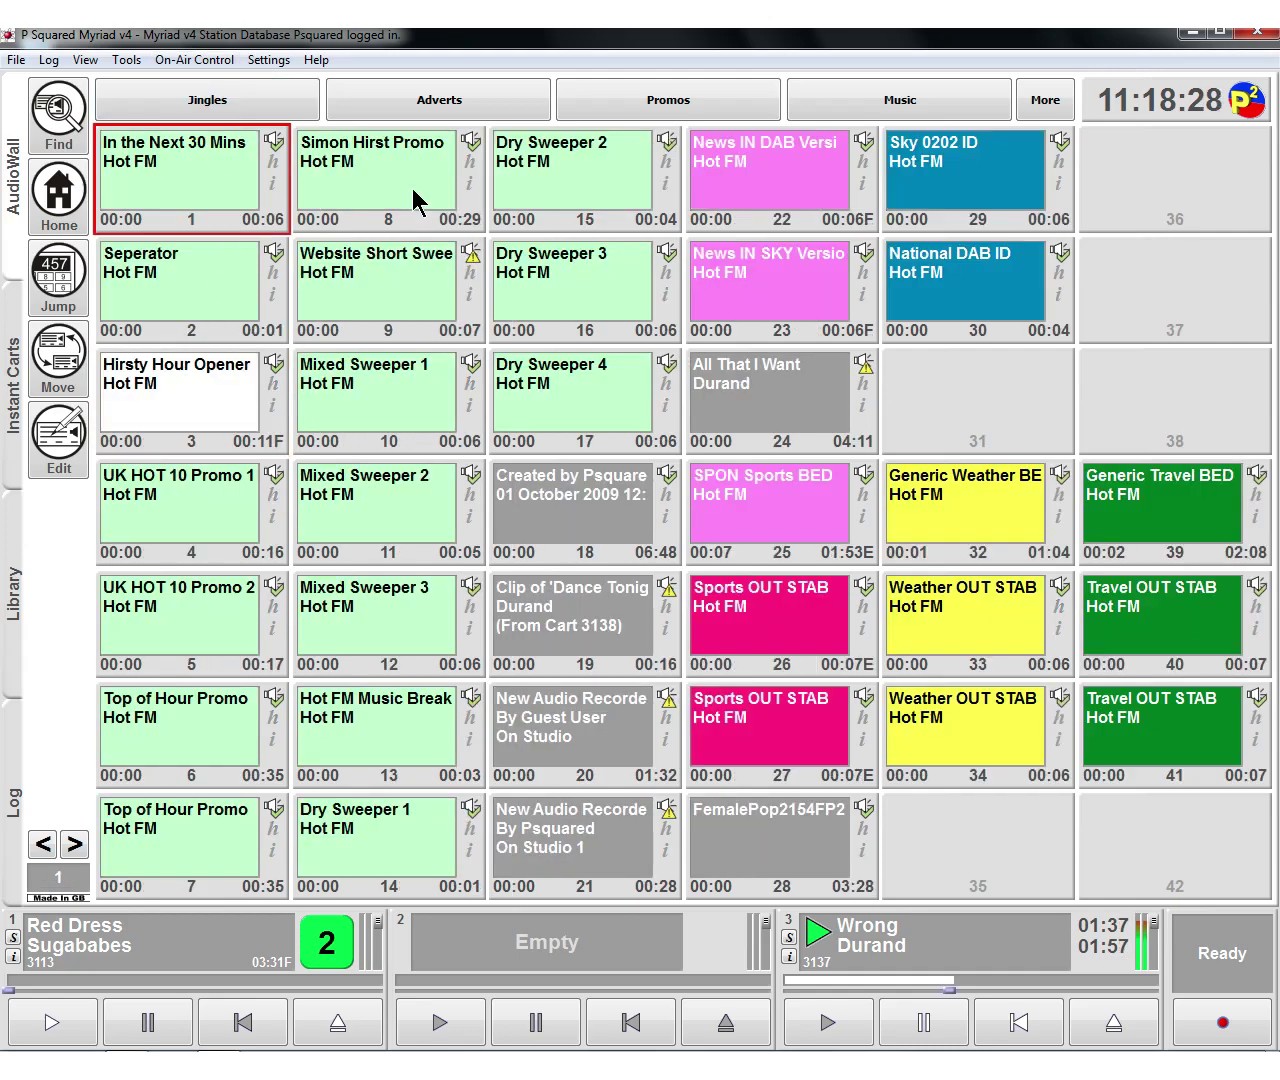
pyautogui.moveTo(386, 186); pyautogui.dragTo(440, 858)
pyautogui.moveTo(470, 944); pyautogui.dragTo(480, 933)
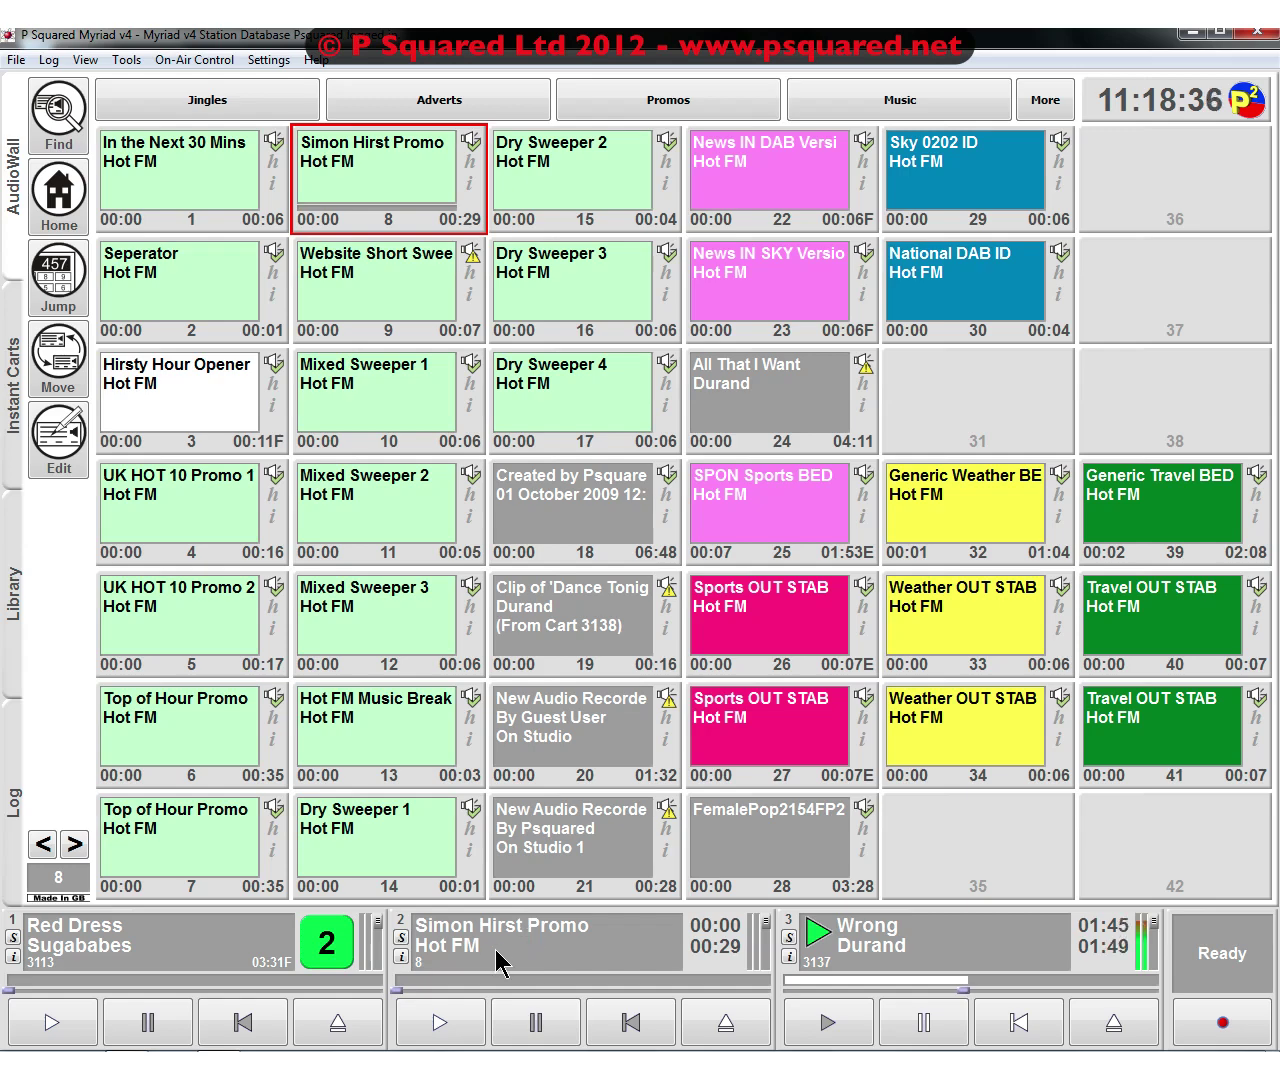
# - Stop the log after Wrong, skip near its end, fire Simon Hirst Promo, then start Red Dress
pyautogui.click(18, 782)
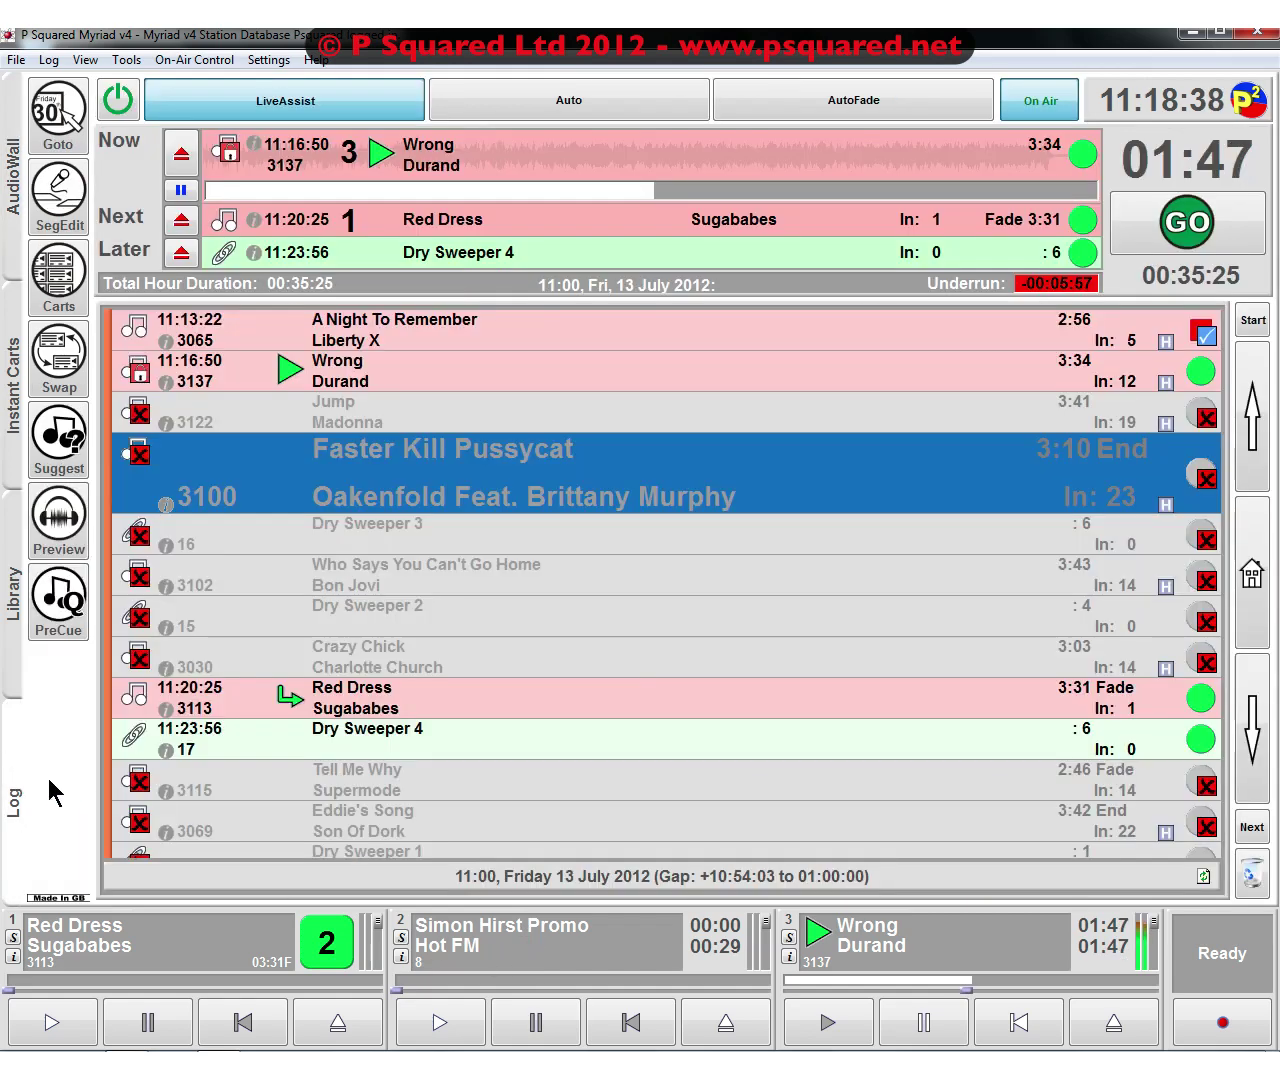
pyautogui.click(1078, 158)
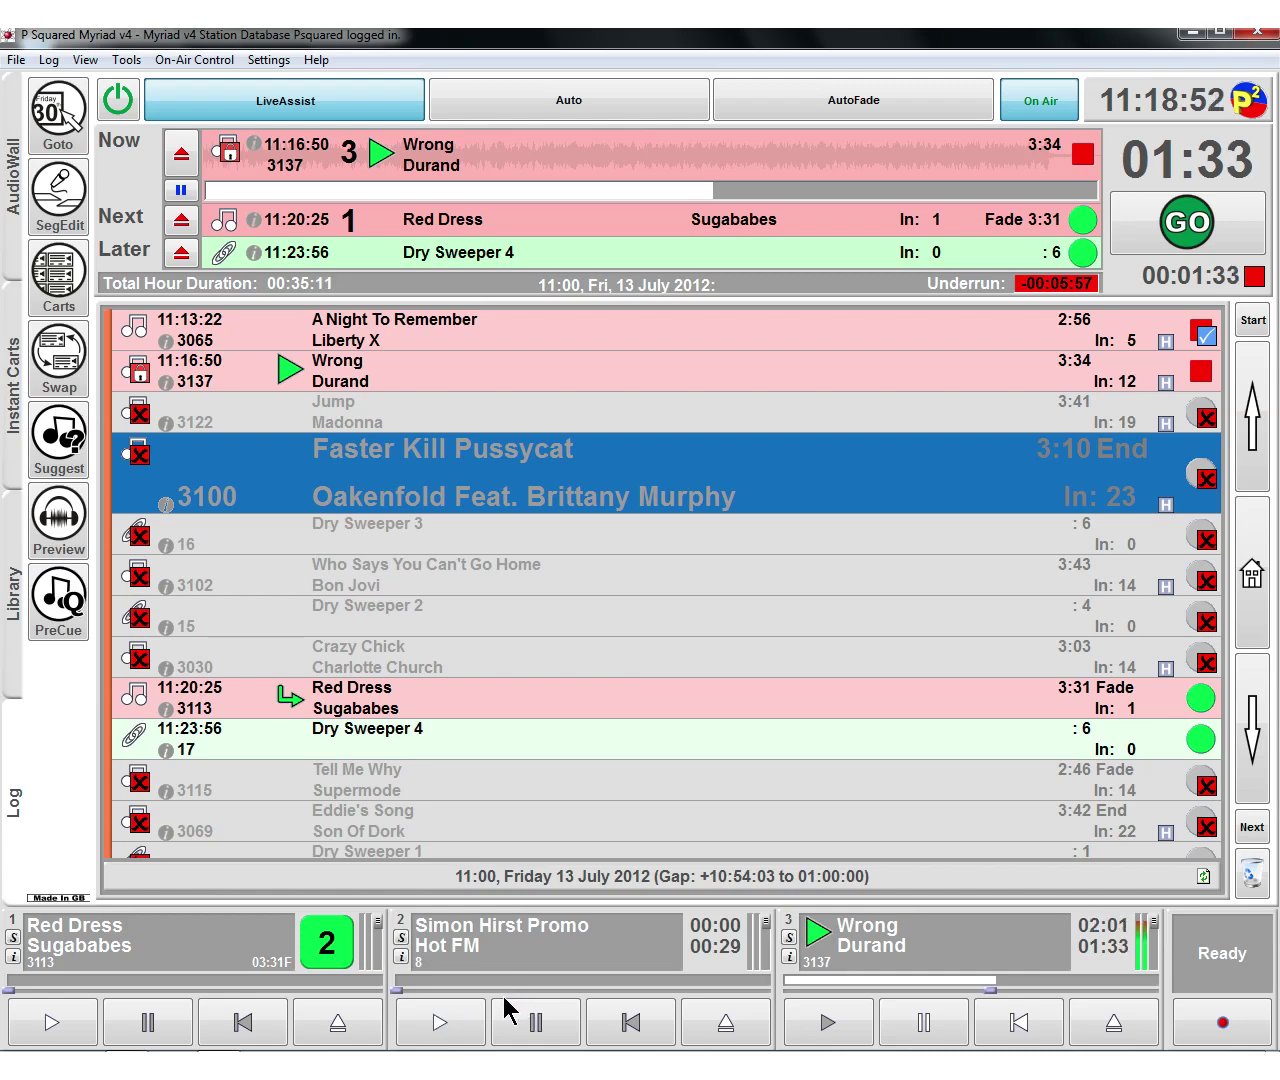
pyautogui.moveTo(991, 989); pyautogui.dragTo(1131, 980)
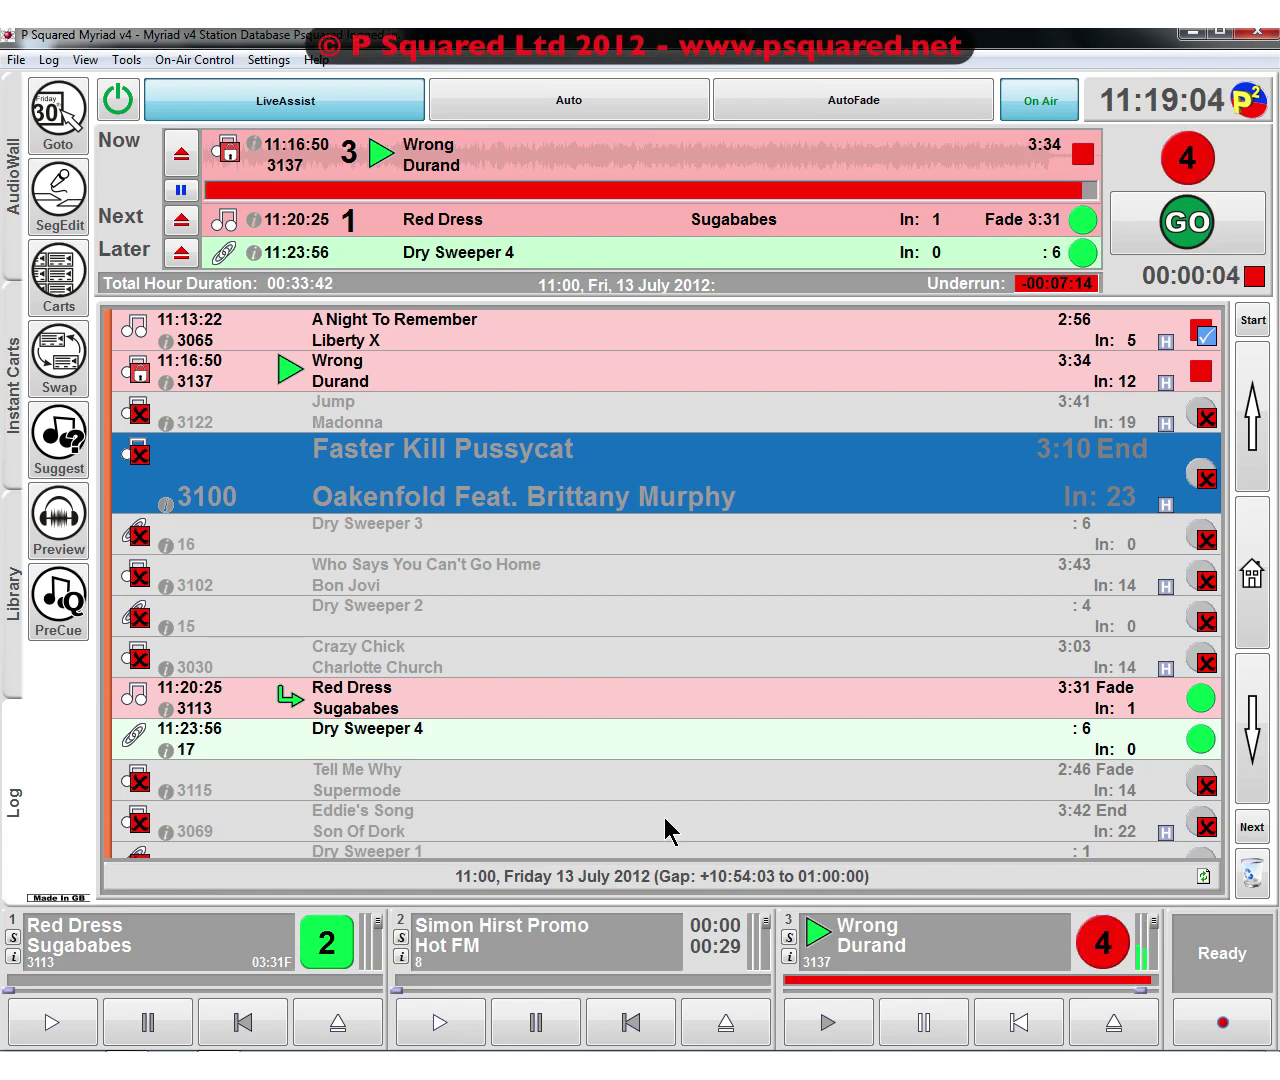
pyautogui.click(448, 1022)
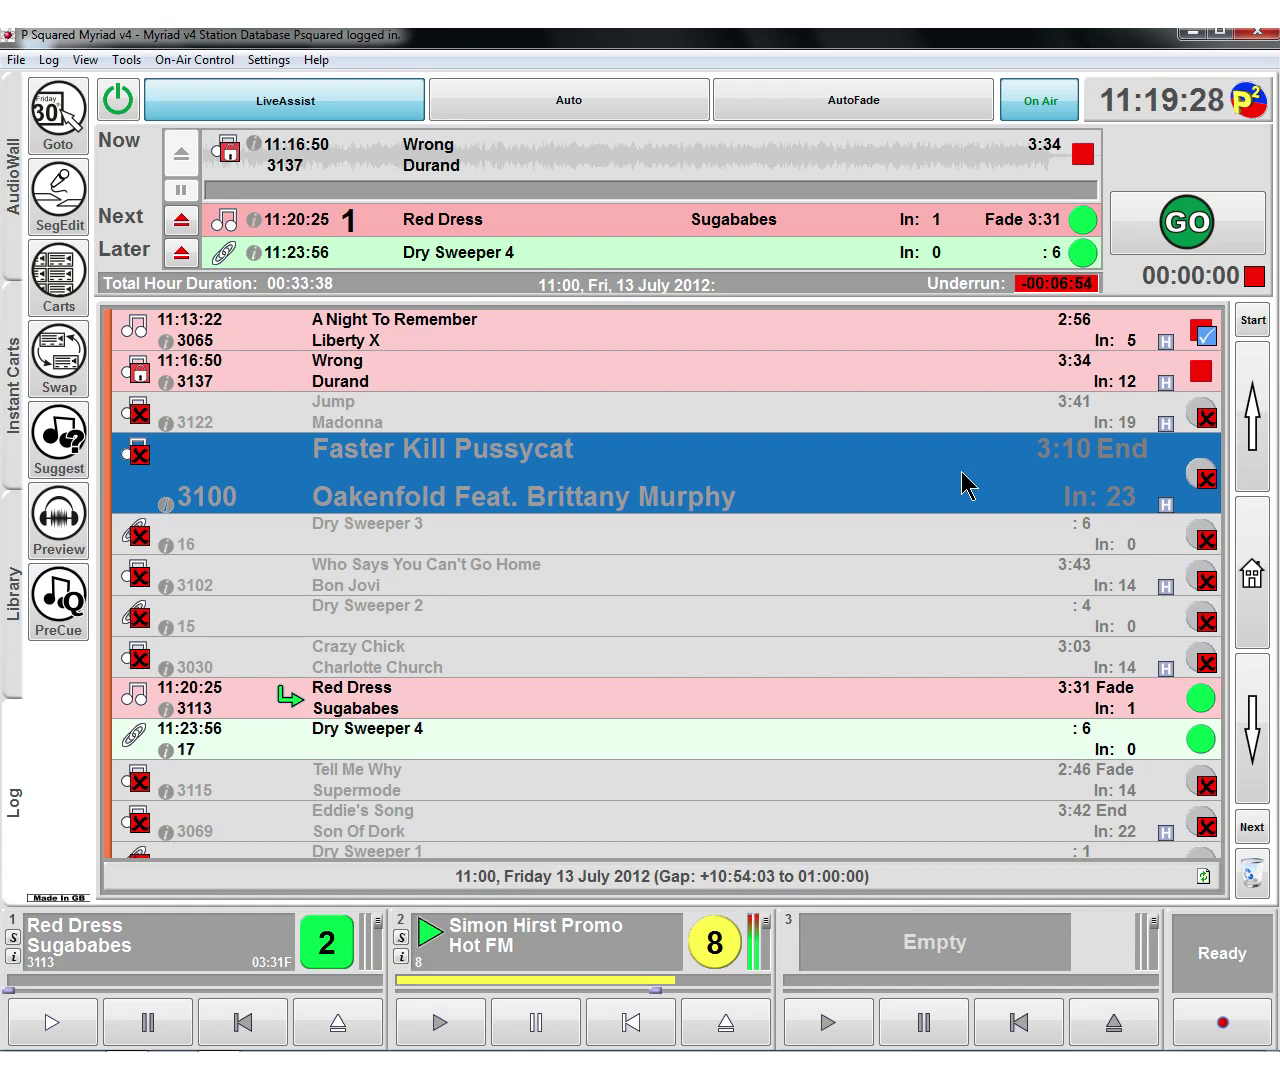
pyautogui.click(1196, 230)
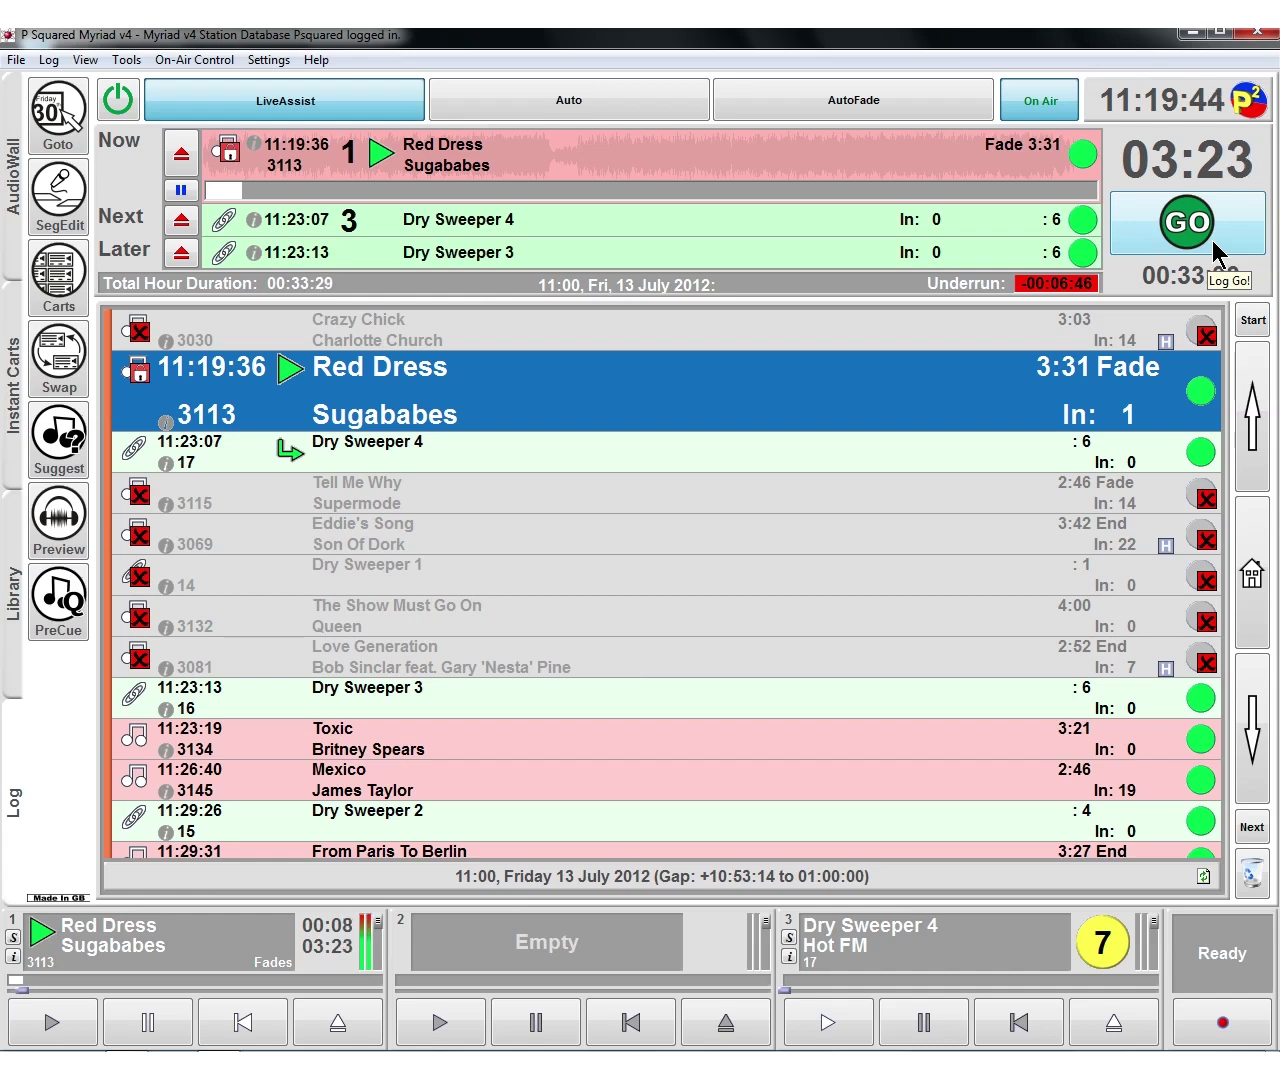
# - Make the log stop after Red Dress by setting its segue circle
pyautogui.click(1082, 154)
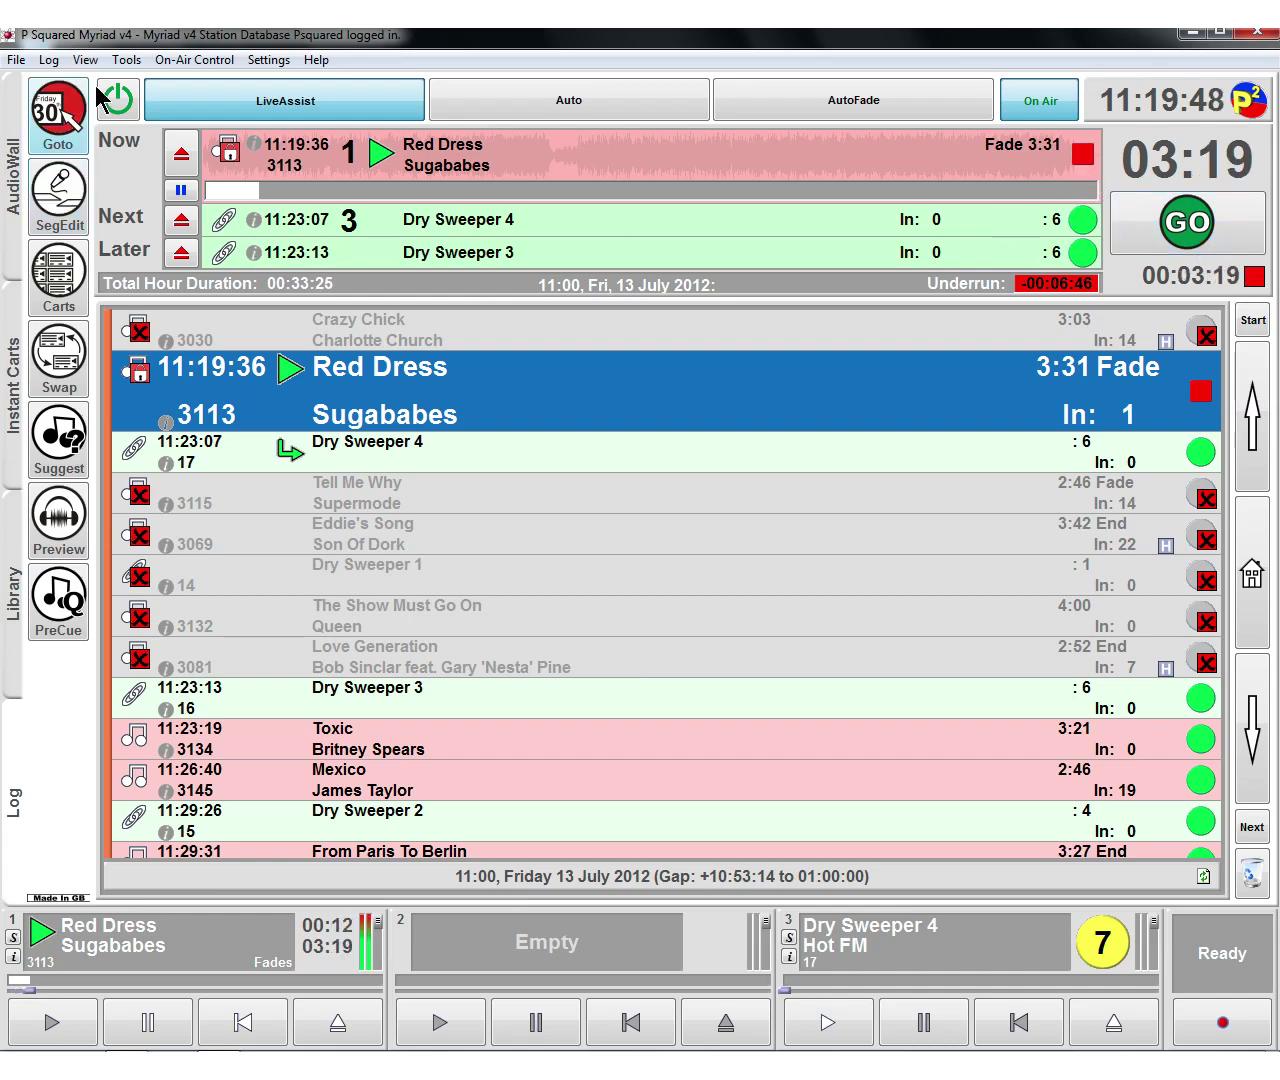
pyautogui.click(12, 165)
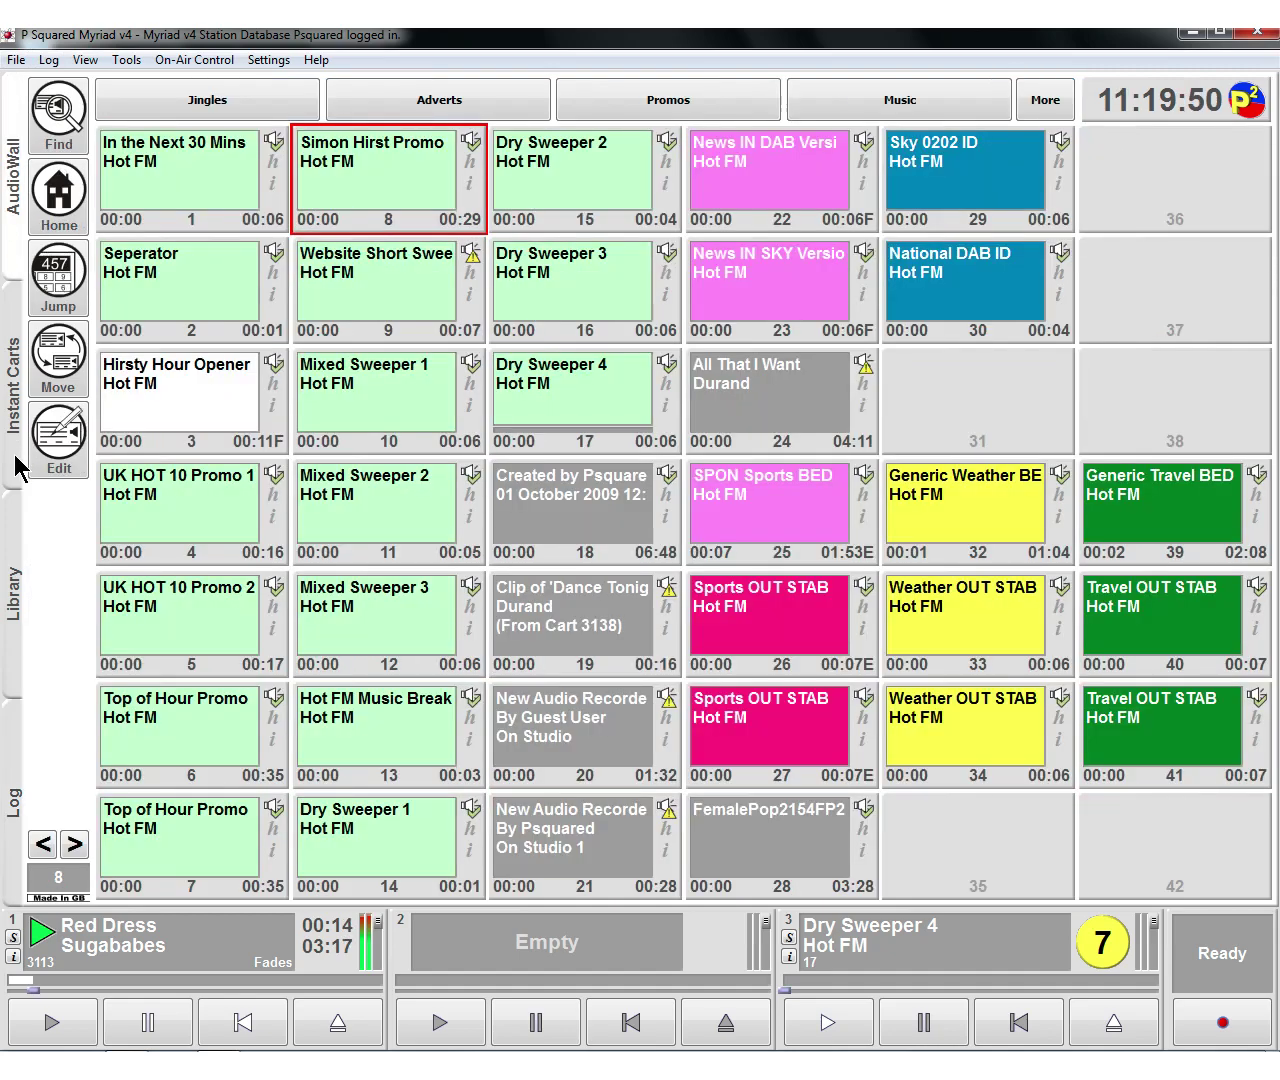
pyautogui.click(18, 546)
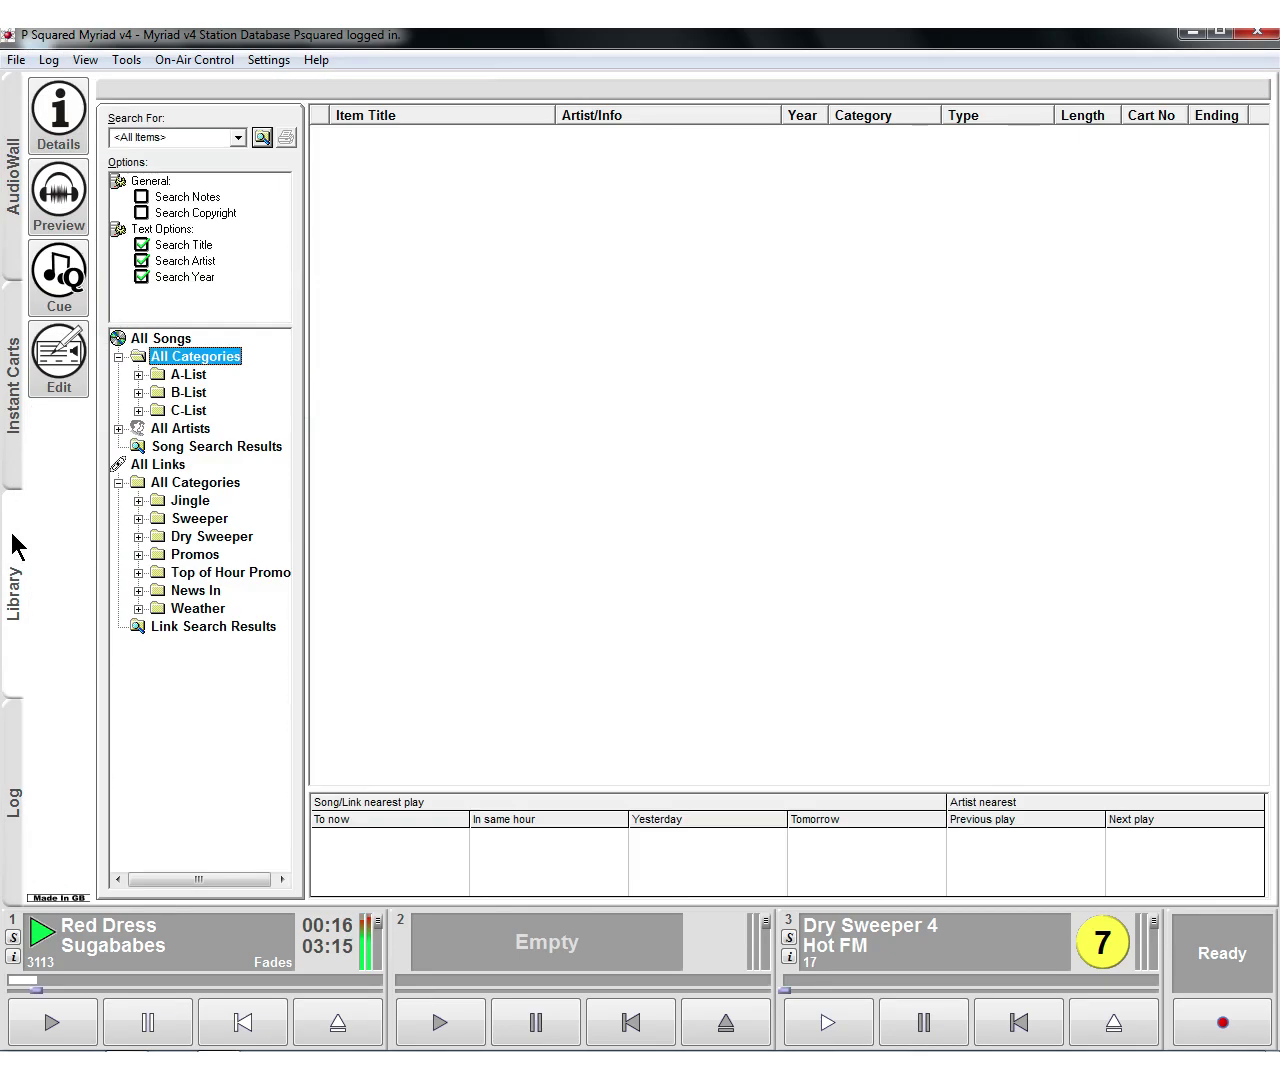
# - Insert Endless Love from the A-List library into the log below Eddie's Song
pyautogui.click(183, 377)
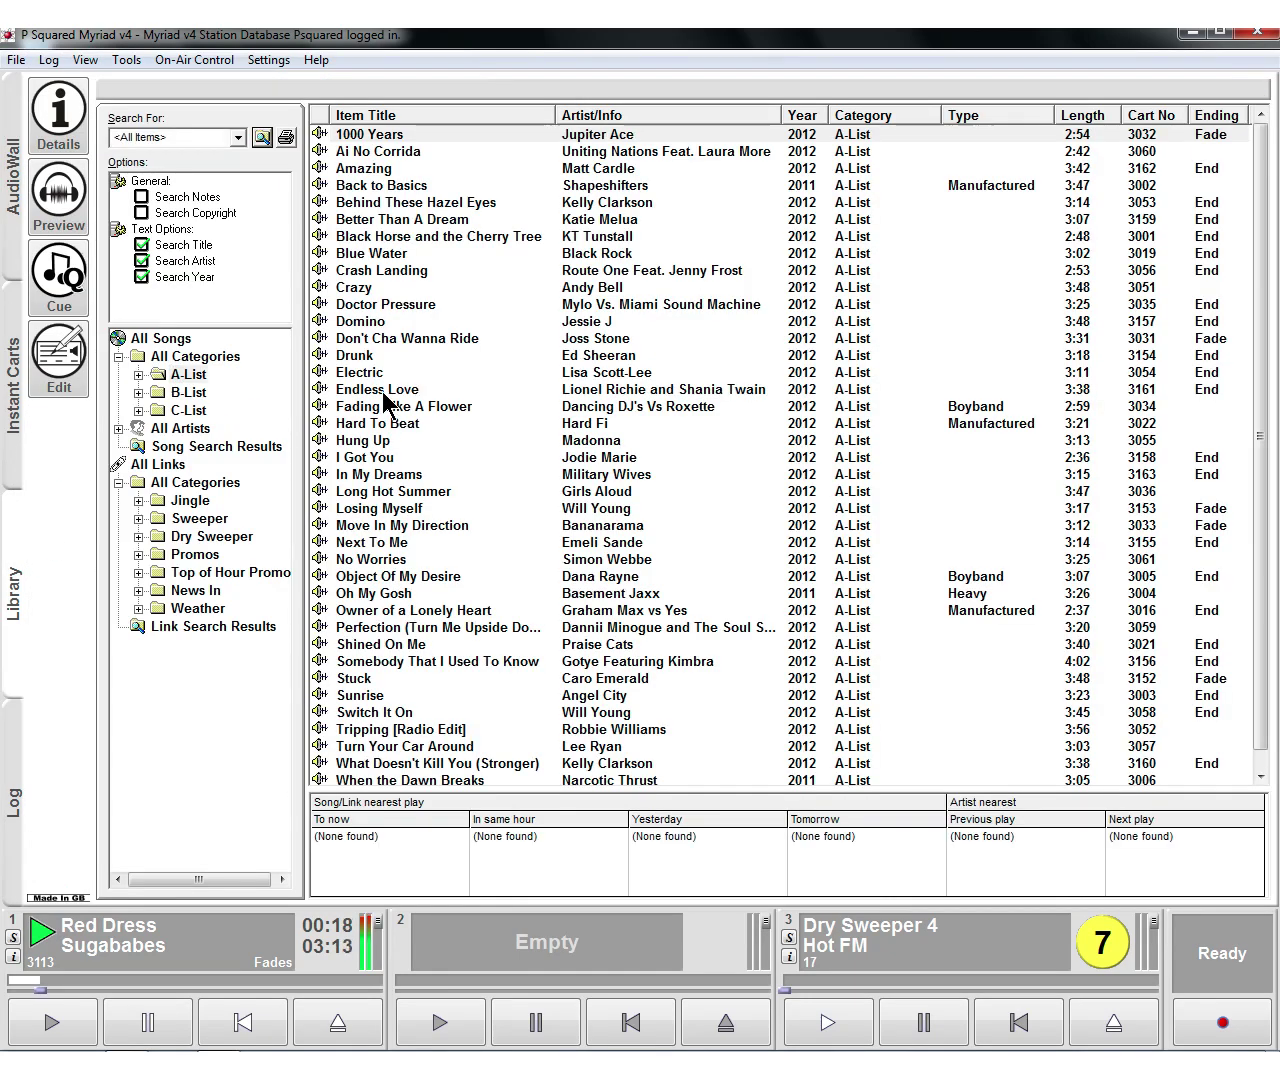
pyautogui.click(398, 390)
pyautogui.moveTo(398, 511); pyautogui.dragTo(420, 393)
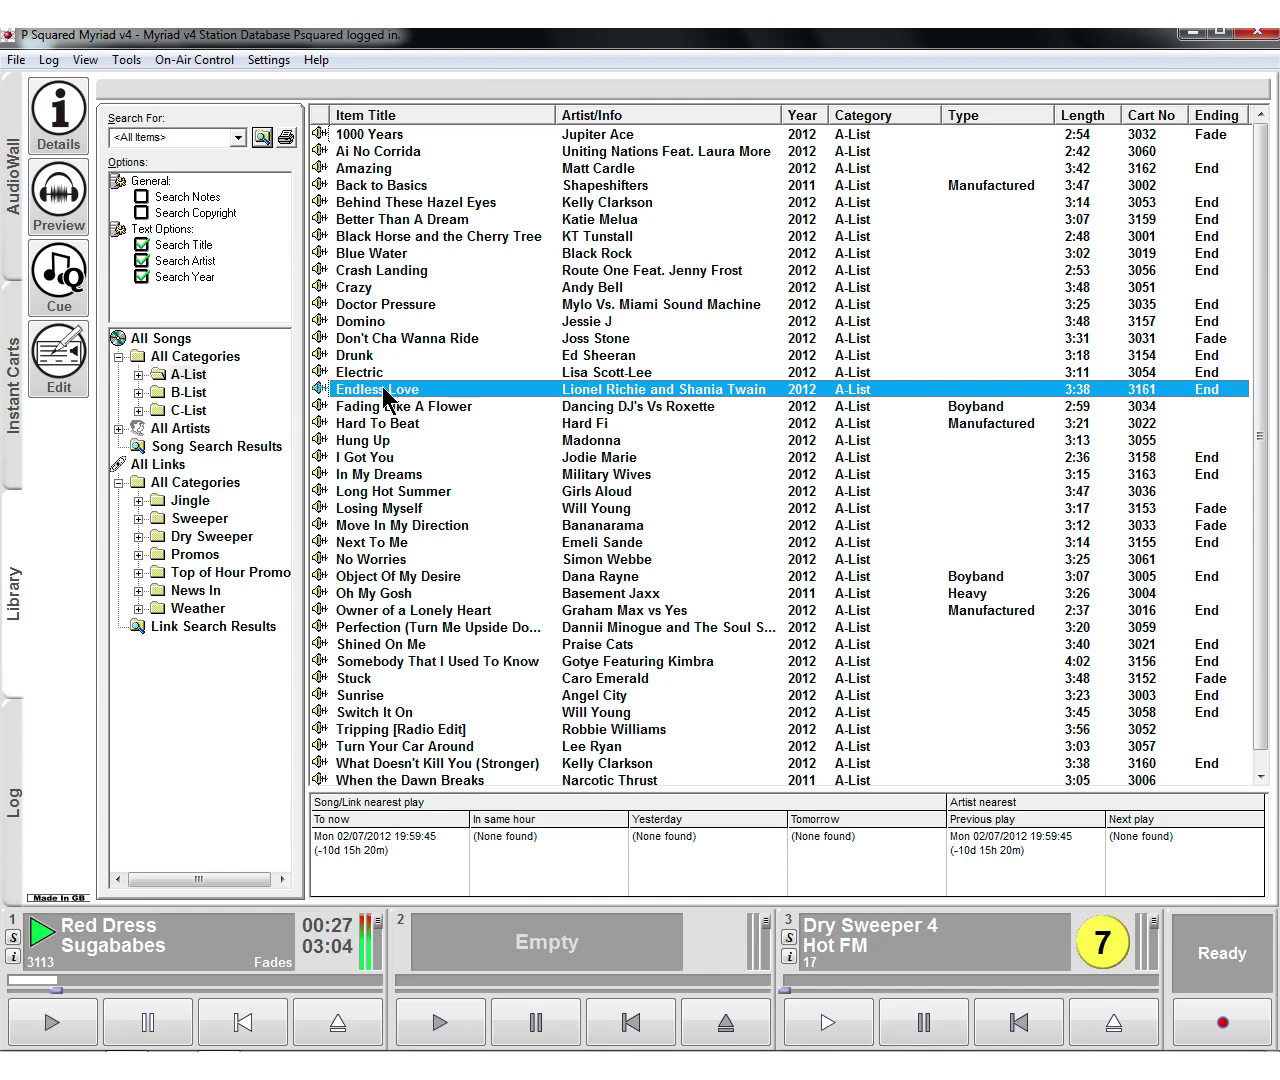
pyautogui.moveTo(383, 393); pyautogui.dragTo(349, 388)
pyautogui.moveTo(40, 720); pyautogui.dragTo(416, 568)
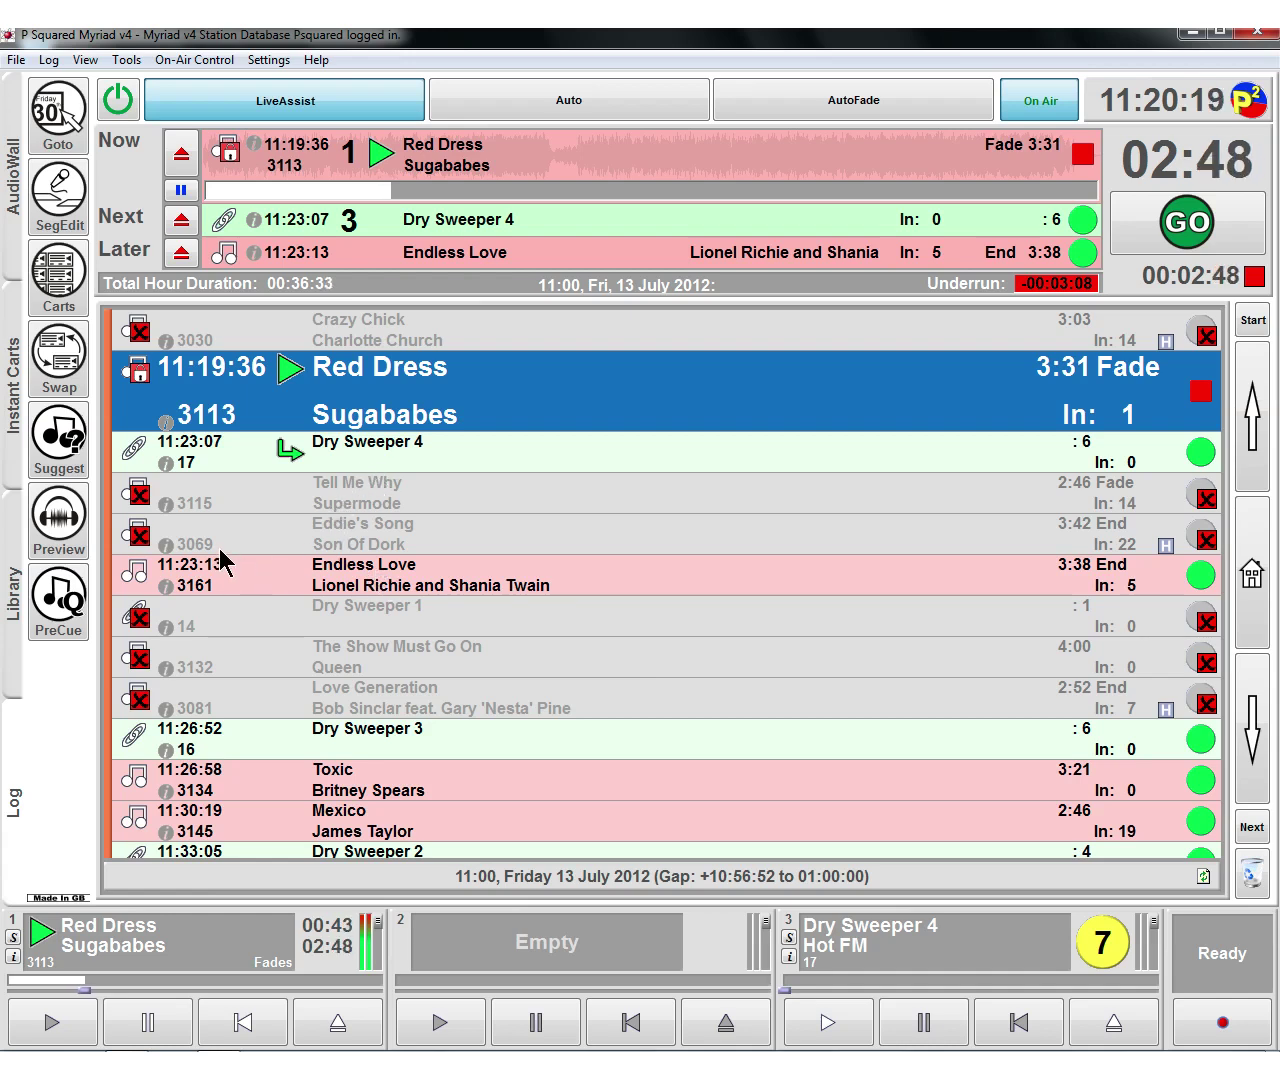
# - Swap Endless Love up so it plays next after Red Dress, ahead of Dry Sweeper 4
pyautogui.click(386, 578)
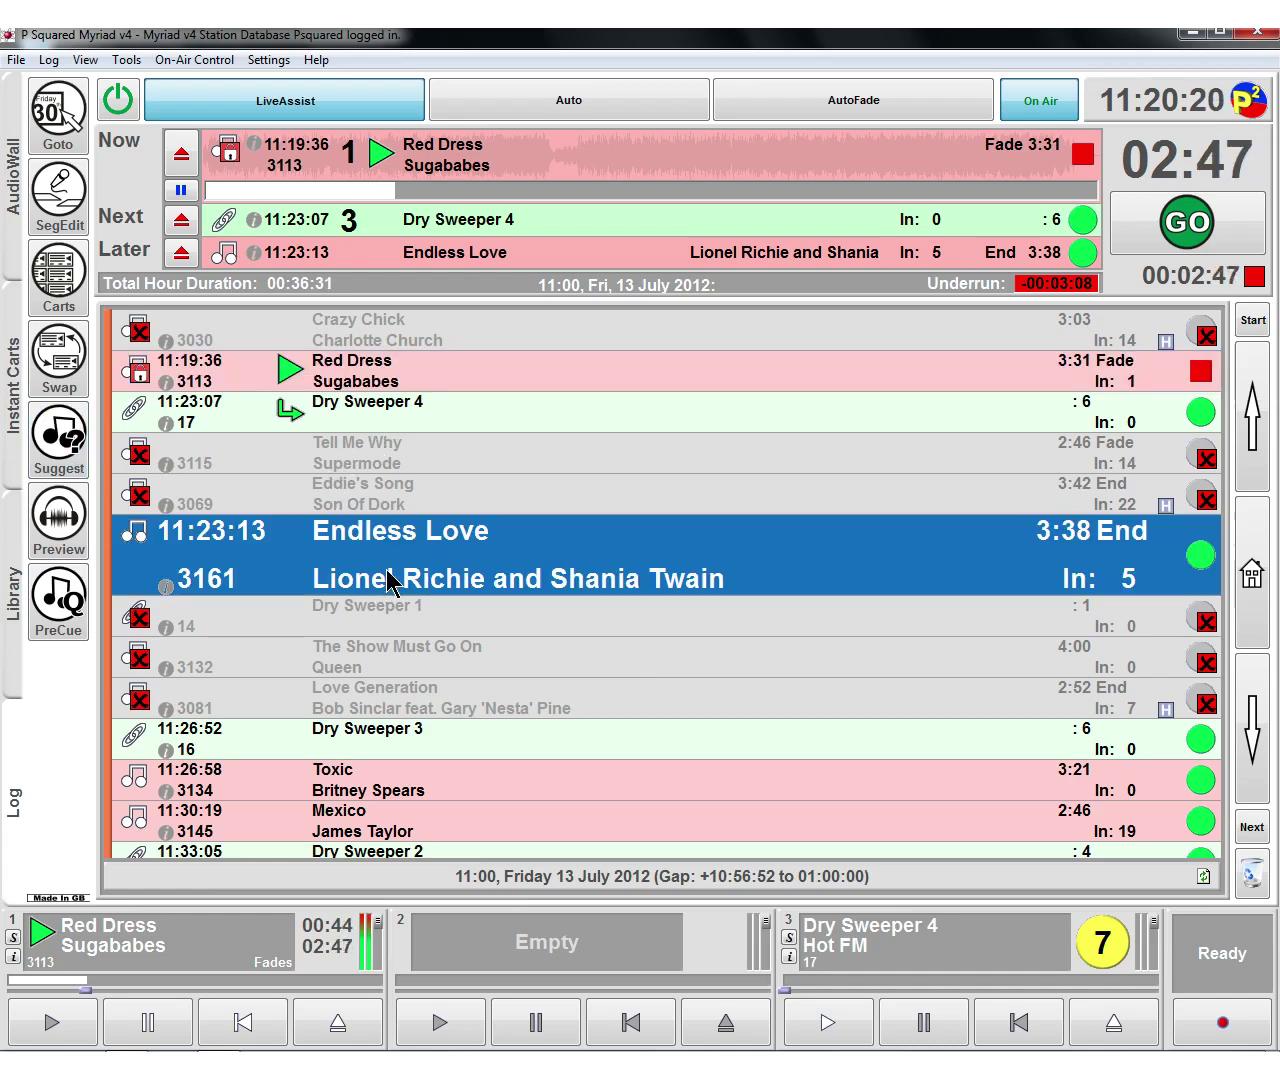
pyautogui.click(60, 360)
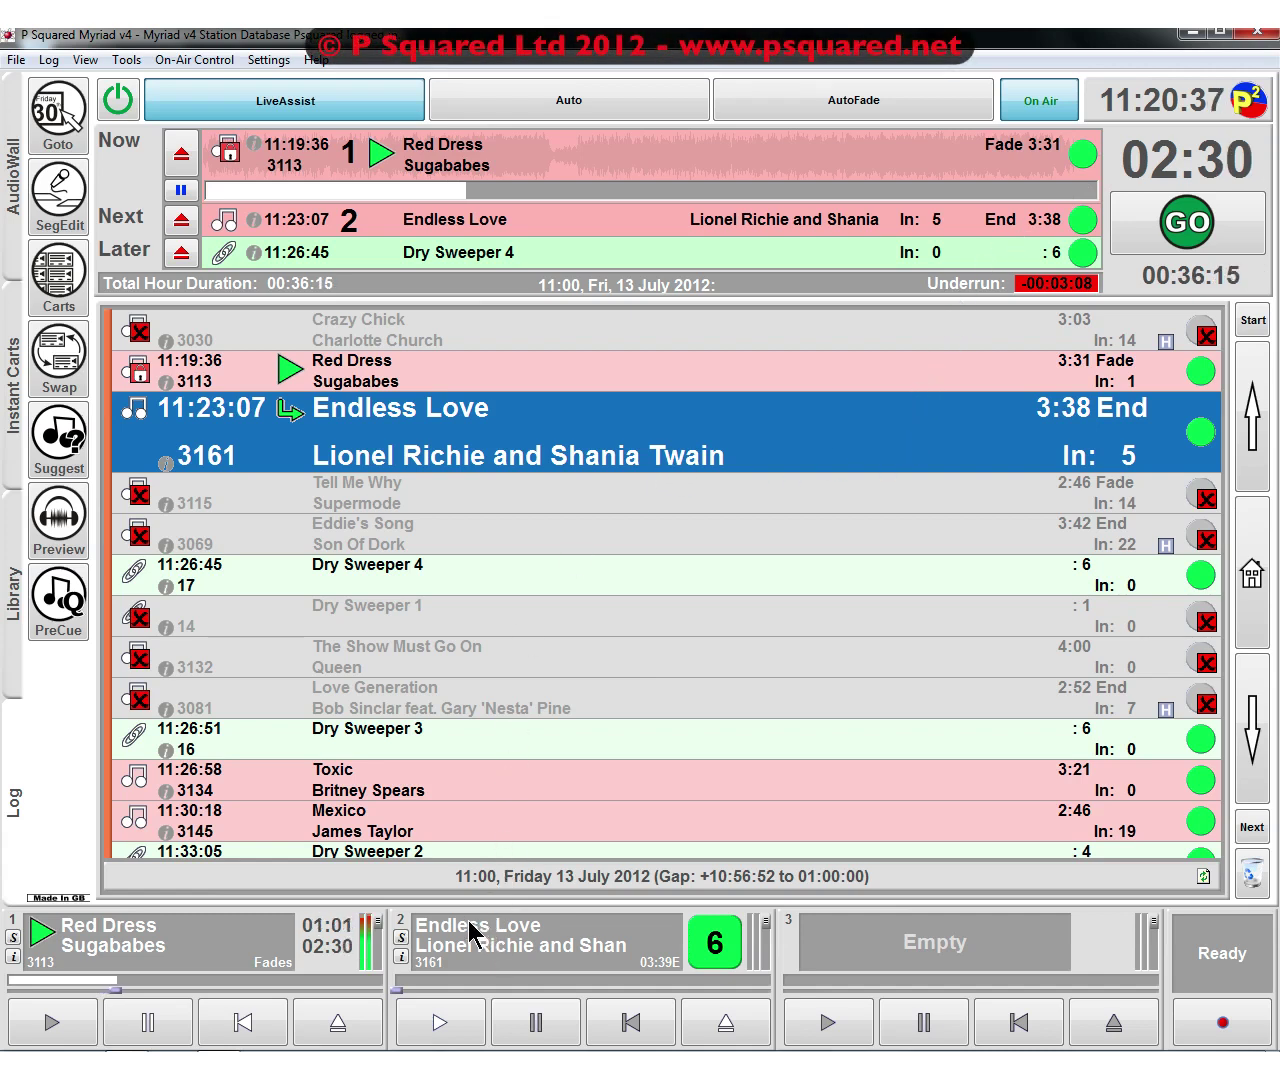
pyautogui.click(12, 225)
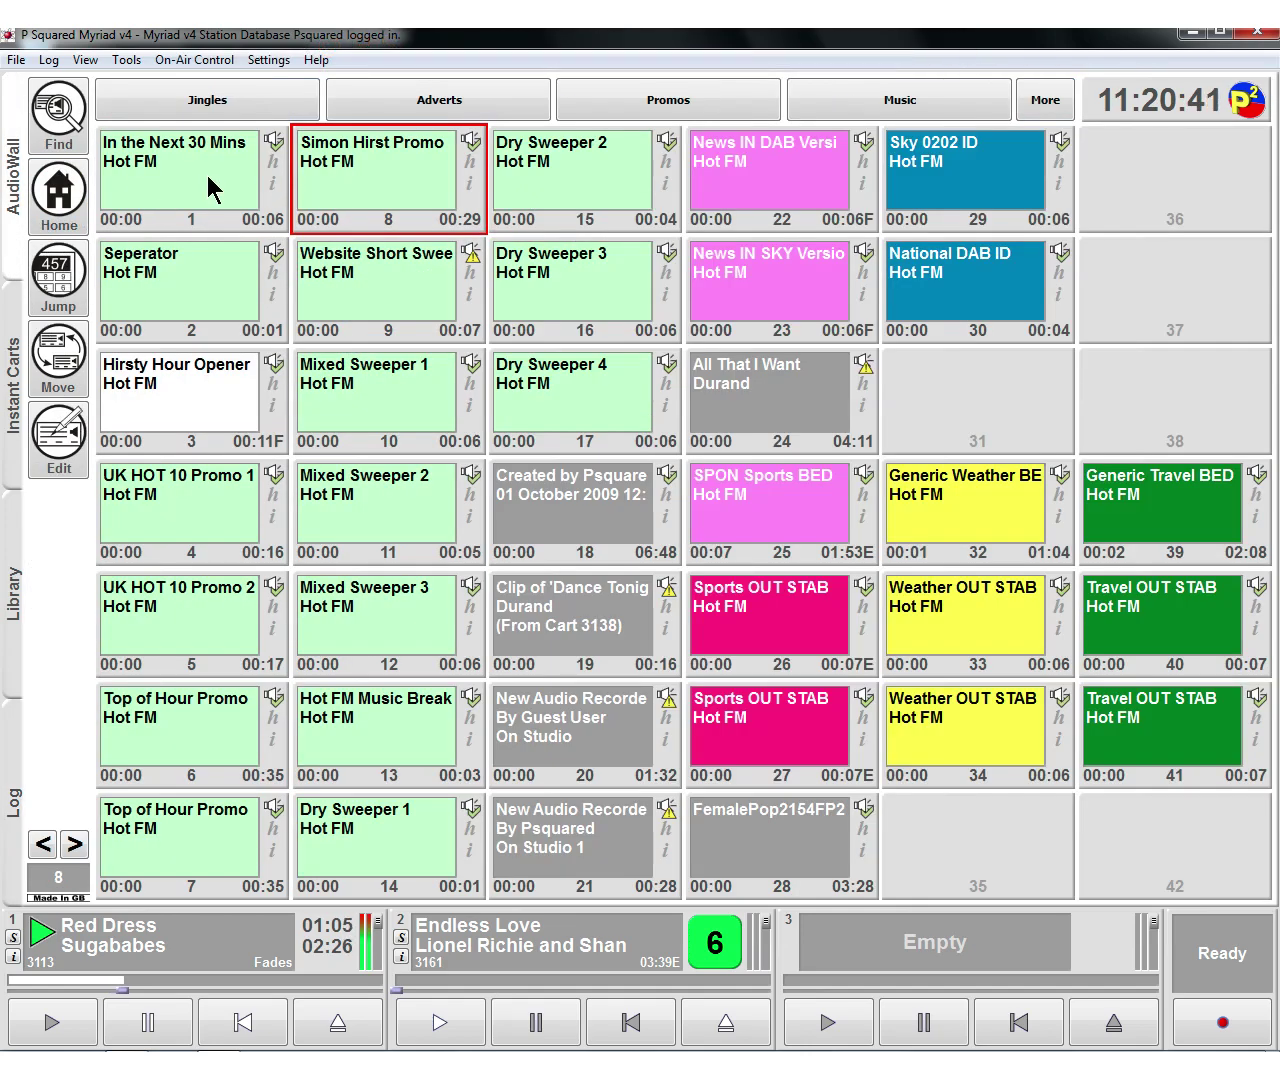
# - Drop cart 1 'In the Next 30 Mins' above Endless Love and instant cart Feel Good Inc below it
pyautogui.moveTo(210, 192); pyautogui.dragTo(362, 446)
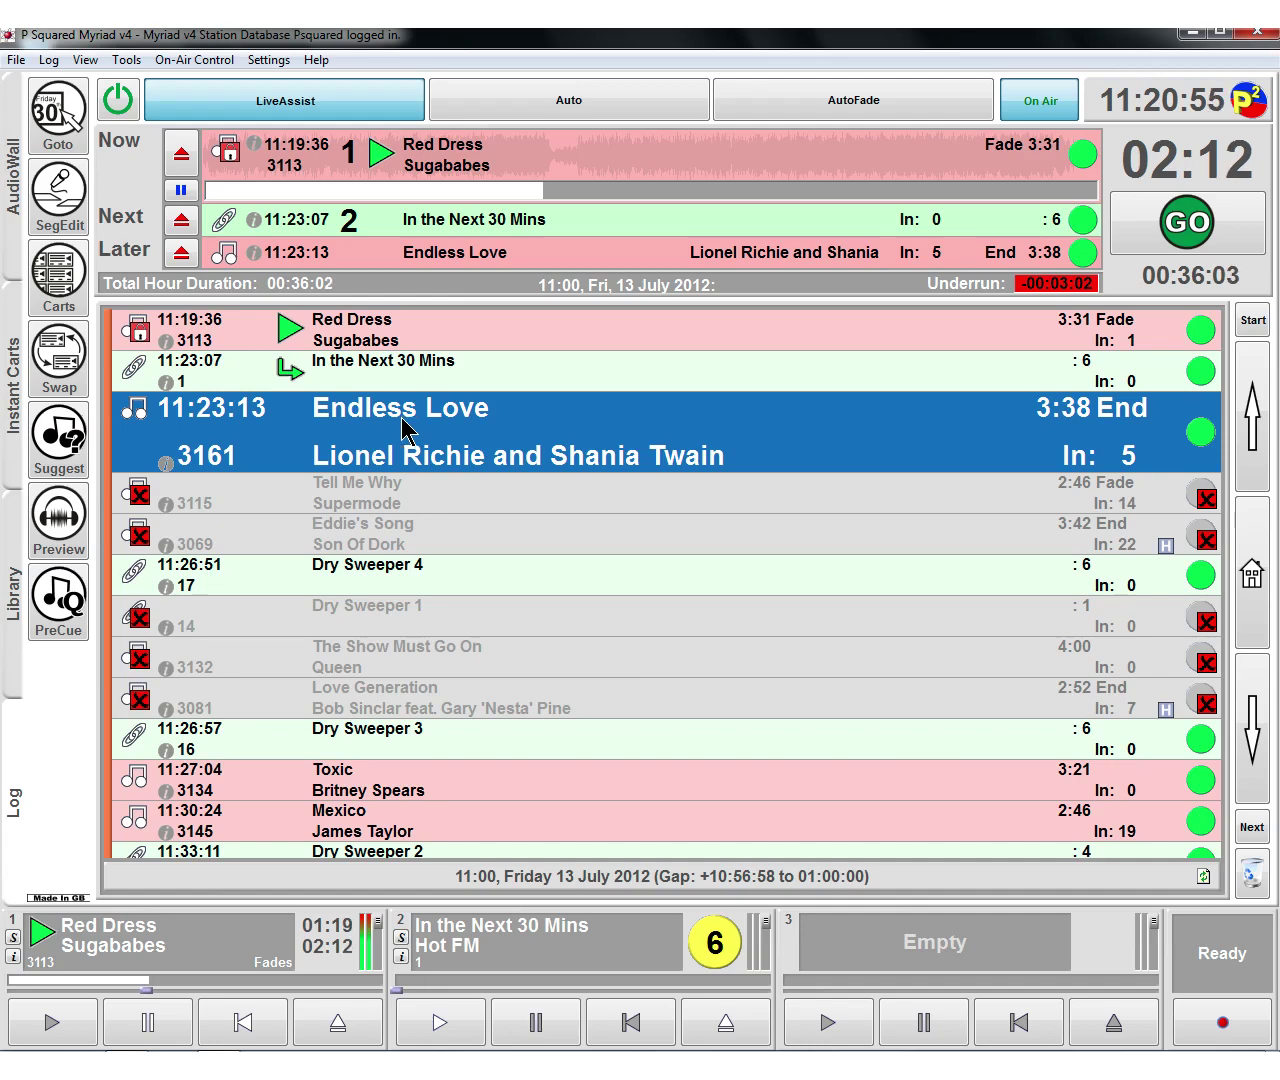
pyautogui.moveTo(12, 420)
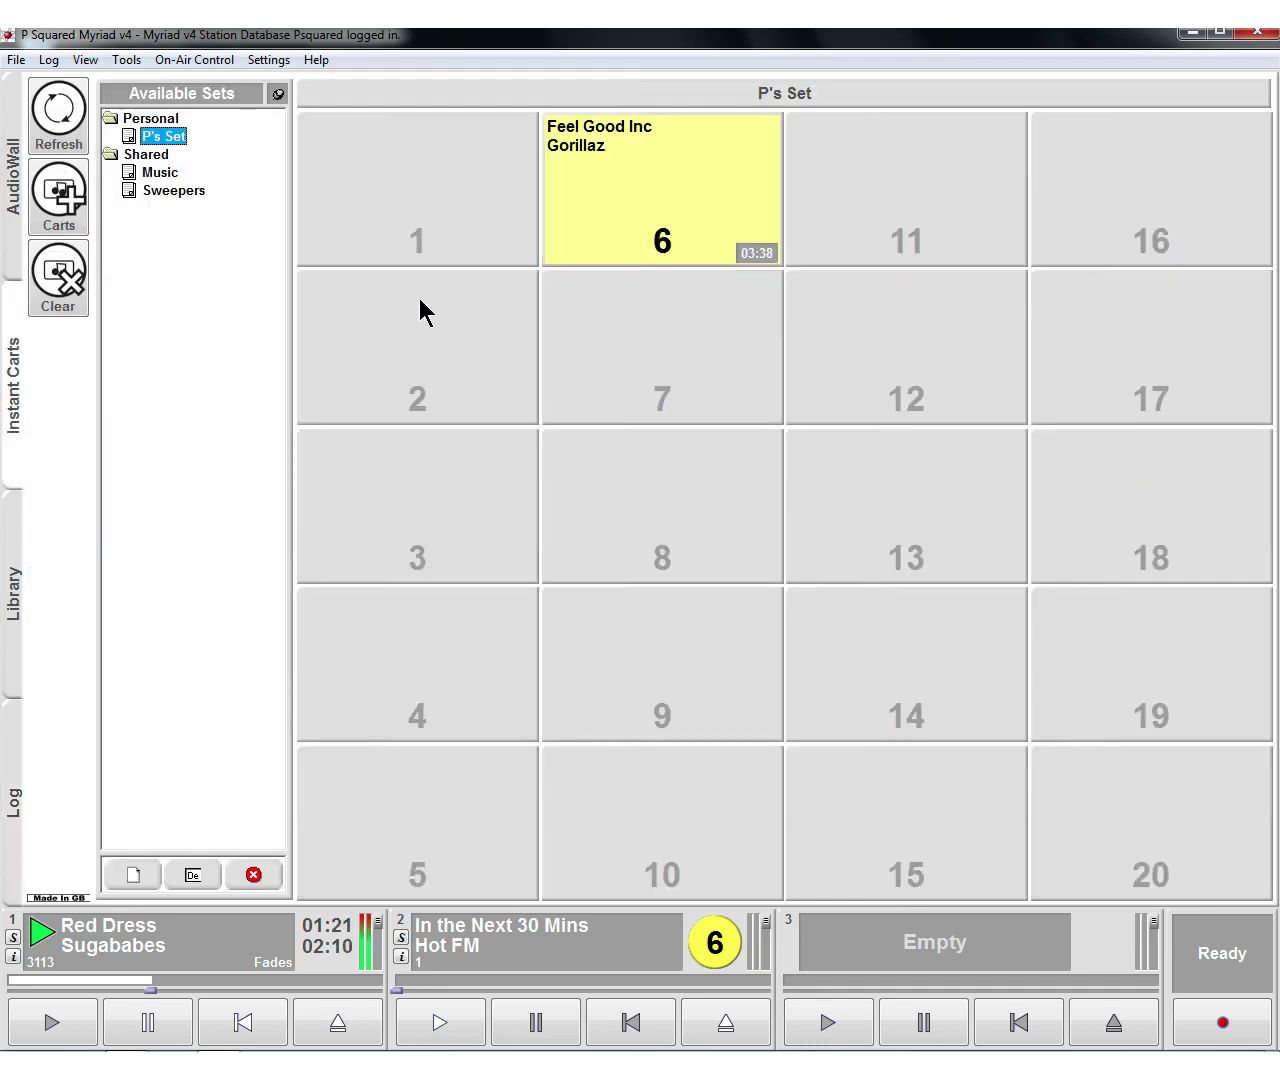
pyautogui.moveTo(668, 243); pyautogui.dragTo(512, 398)
pyautogui.moveTo(45, 607); pyautogui.dragTo(449, 550)
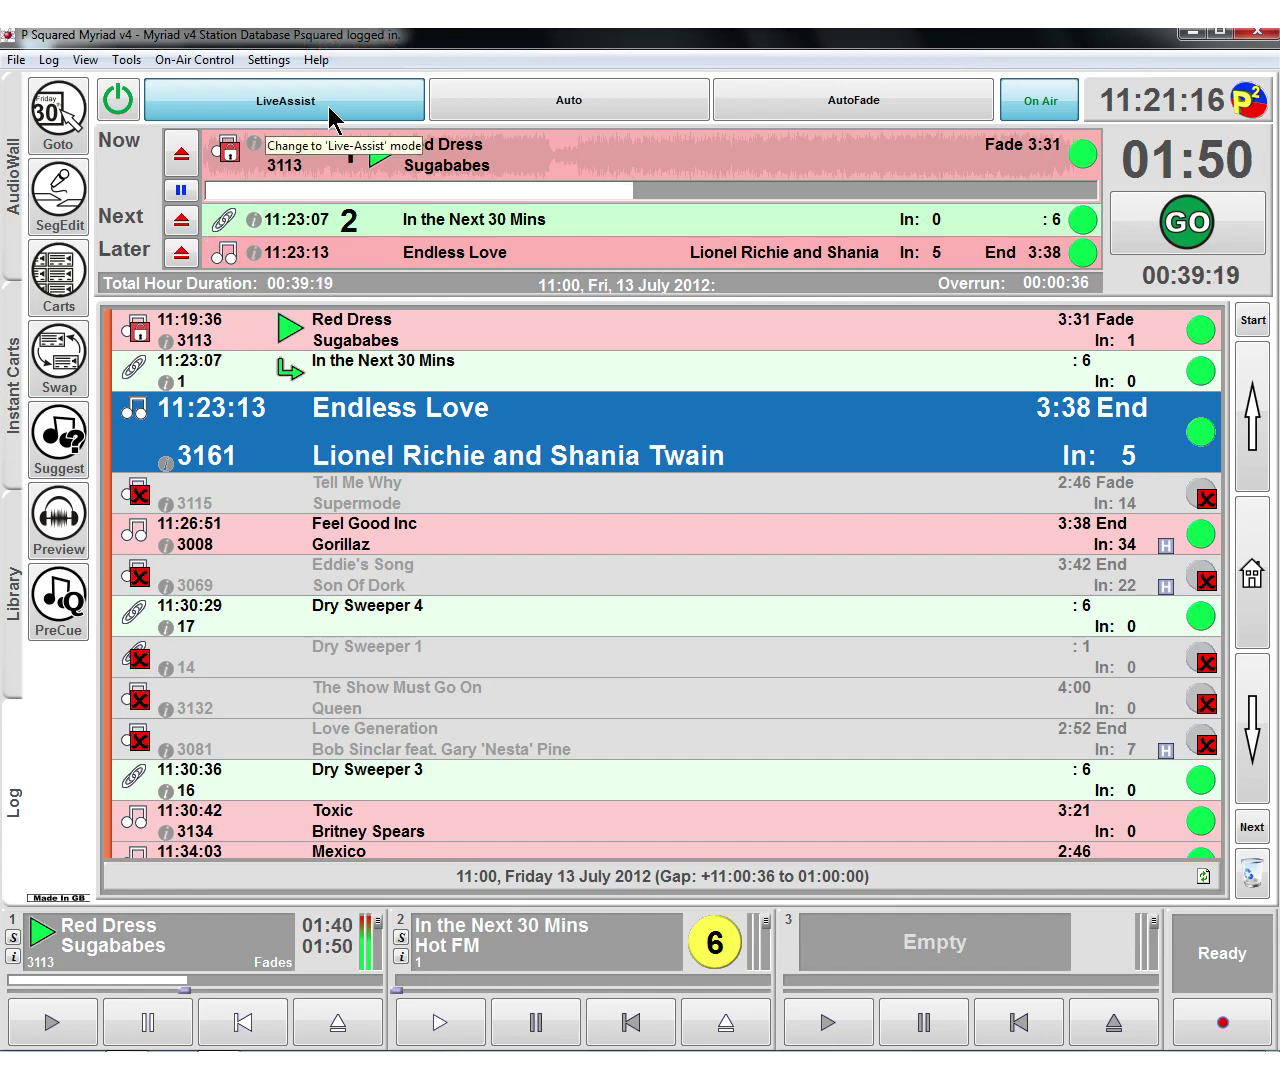
# - Toggle the stops on the next two log items and switch playout to AutoFade
pyautogui.click(1080, 254)
pyautogui.click(1080, 218)
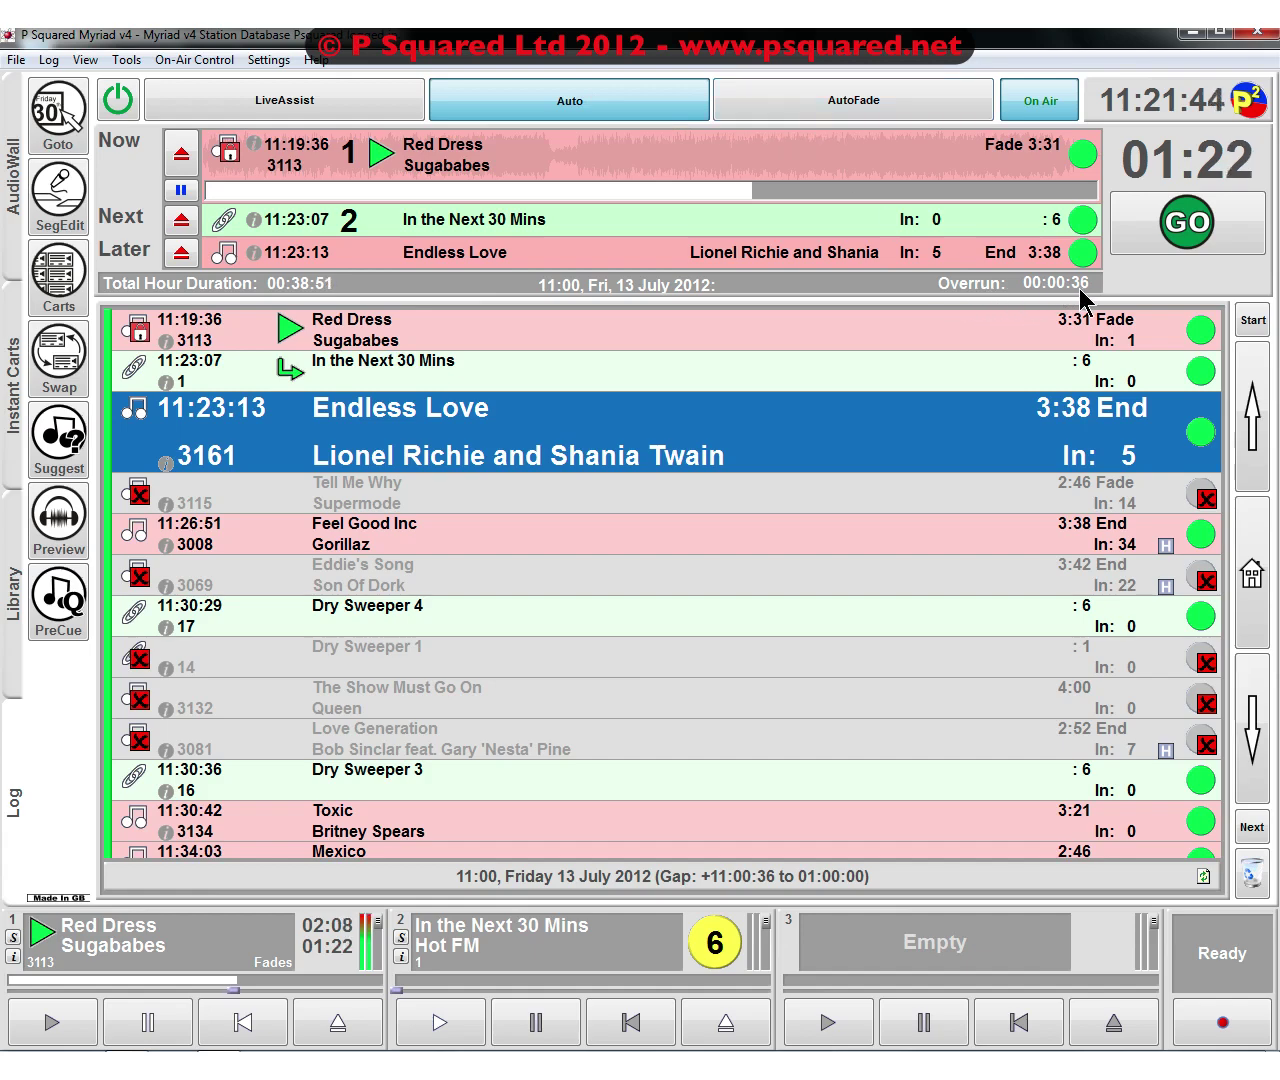
pyautogui.click(832, 104)
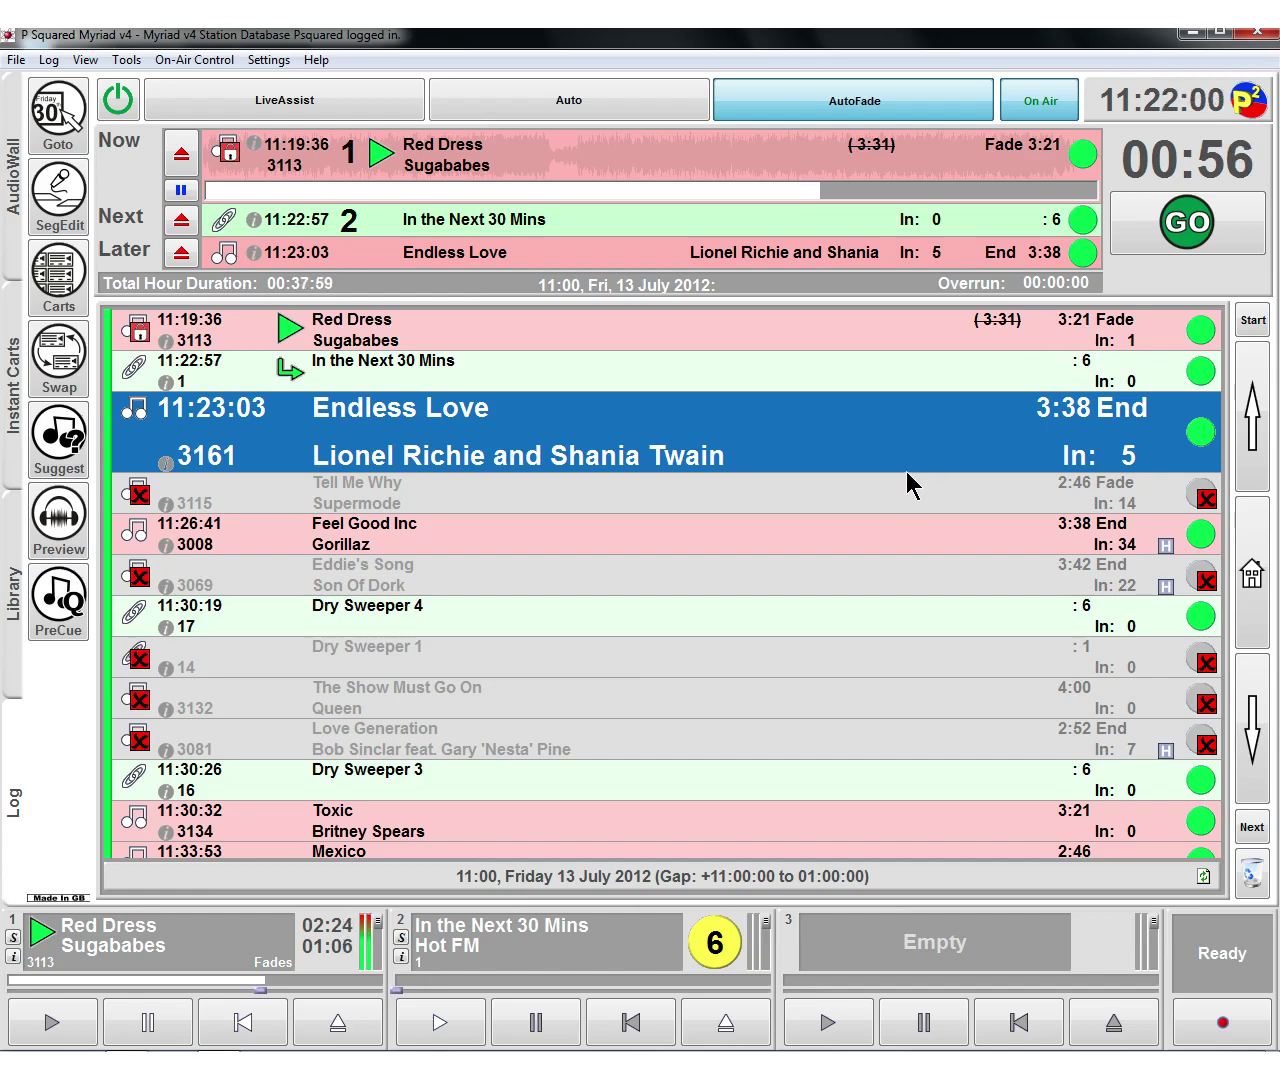
# - Step through the log from Feel Good Inc down to the 12:00:00 Hour End
pyautogui.click(905, 537)
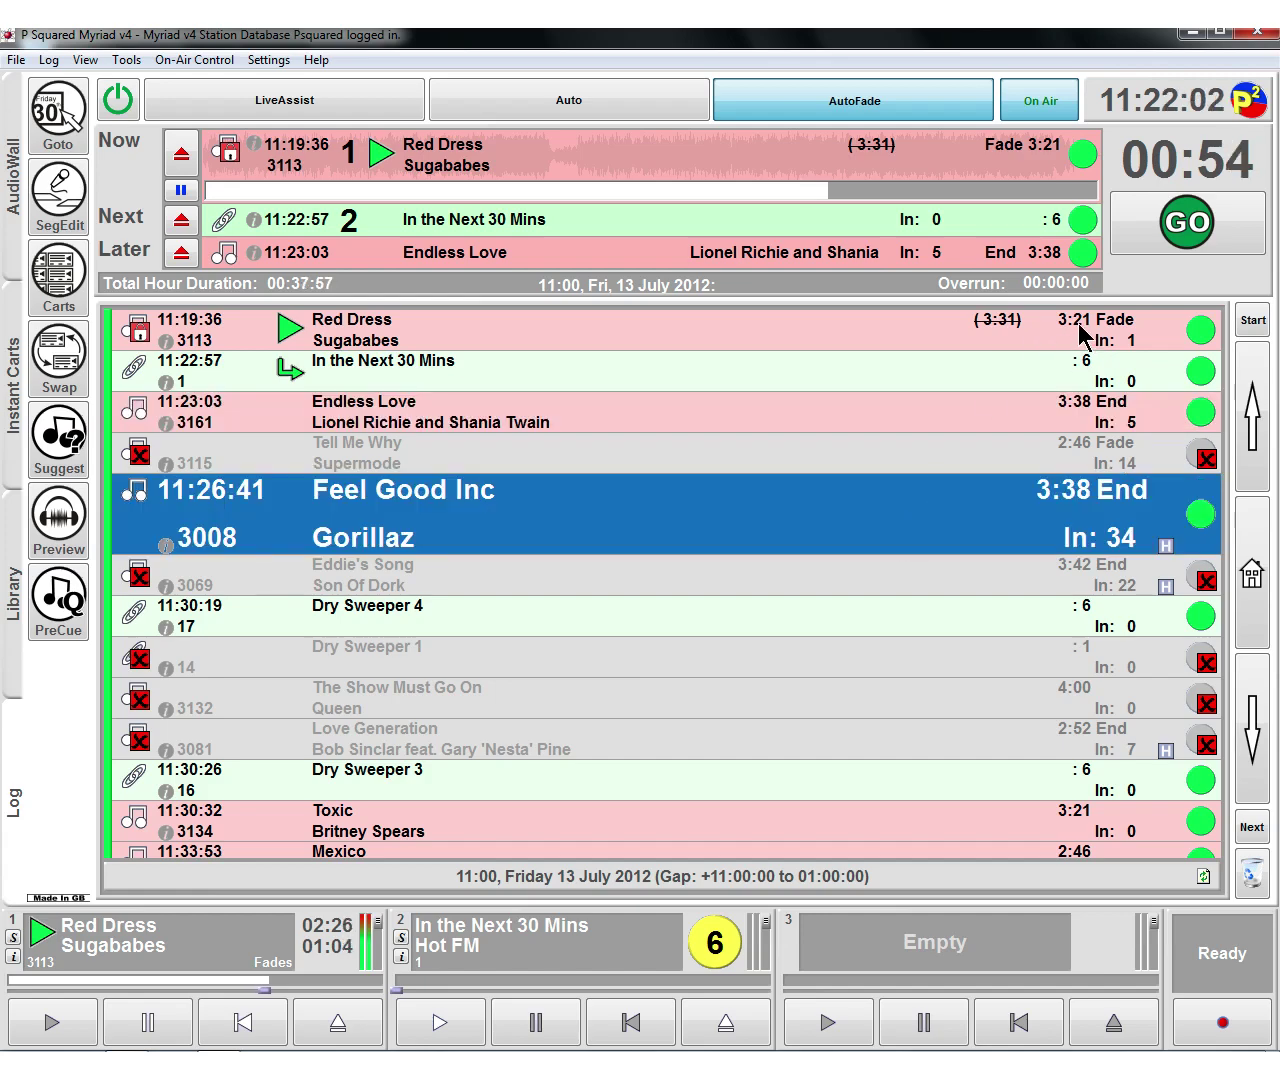
pyautogui.press('Up')
pyautogui.press('Up')
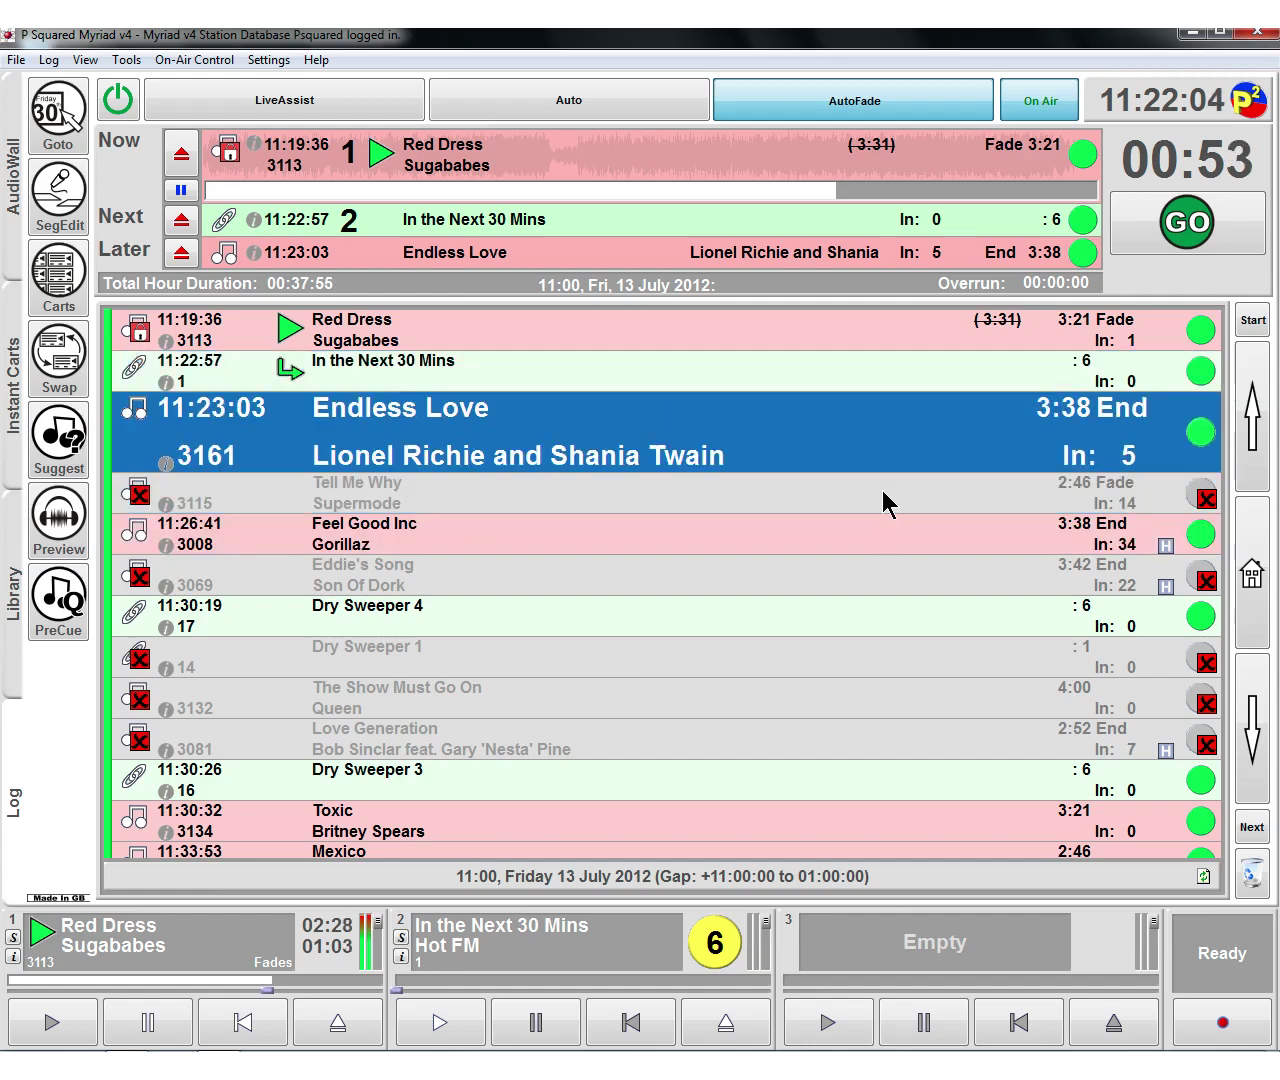
pyautogui.press('Down')
pyautogui.press('Down')
pyautogui.press('Down')
pyautogui.press('Down')
pyautogui.press('Down')
pyautogui.press('Down')
pyautogui.press('Down')
pyautogui.press('Down')
pyautogui.press('Down')
pyautogui.press('Down')
pyautogui.press('Down')
pyautogui.press('Down')
pyautogui.press('Down')
pyautogui.press('Down')
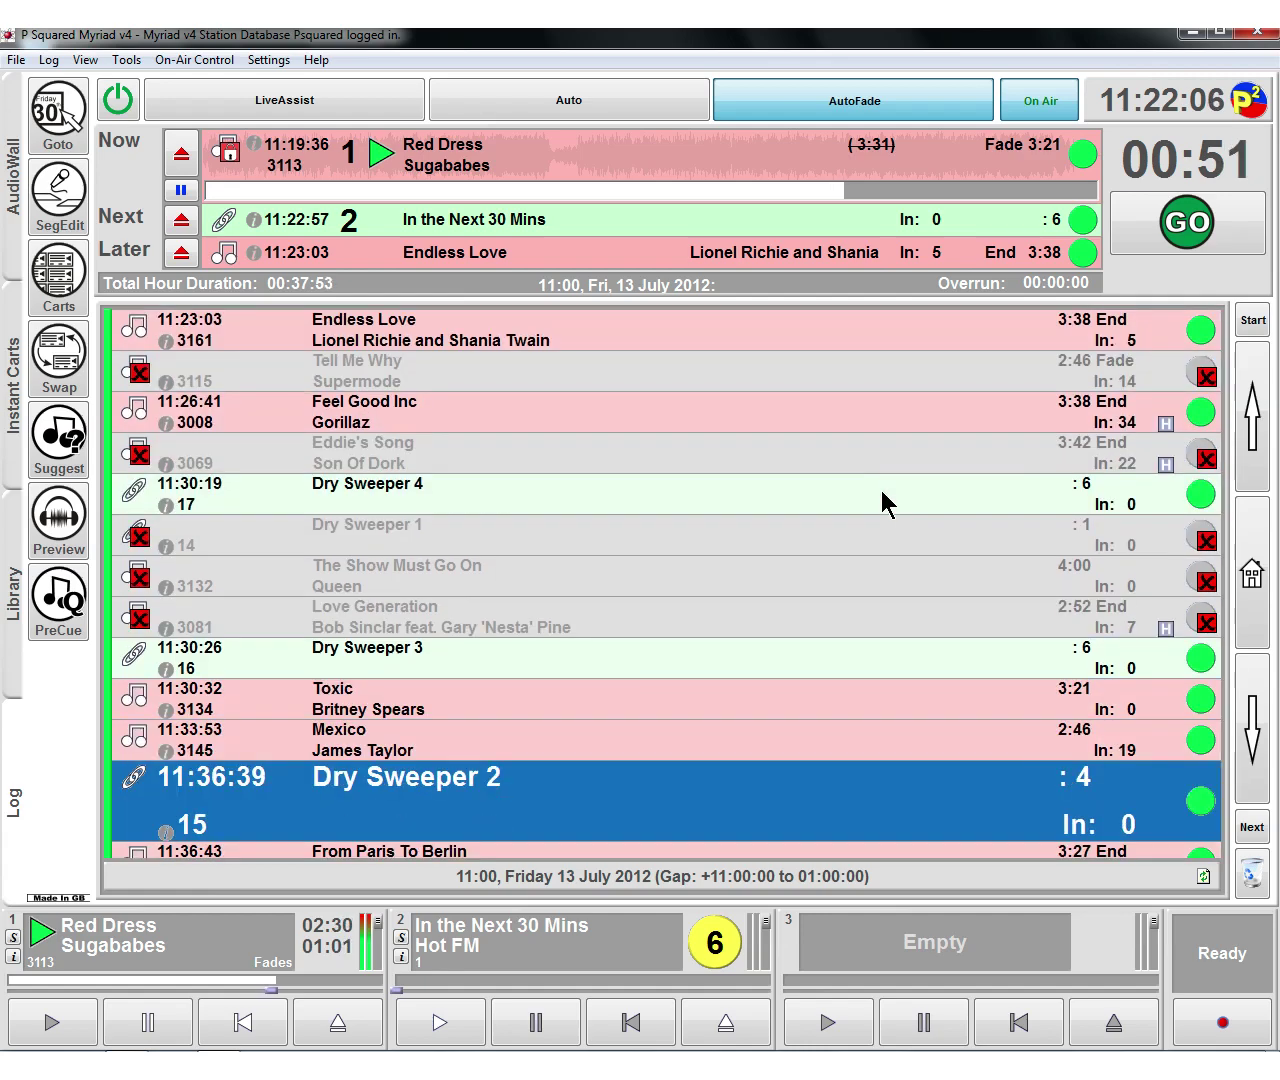
pyautogui.press('Down')
pyautogui.press('Down')
pyautogui.press('Down')
pyautogui.press('Down')
pyautogui.press('Down')
pyautogui.press('Down')
pyautogui.press('Down')
pyautogui.press('Down')
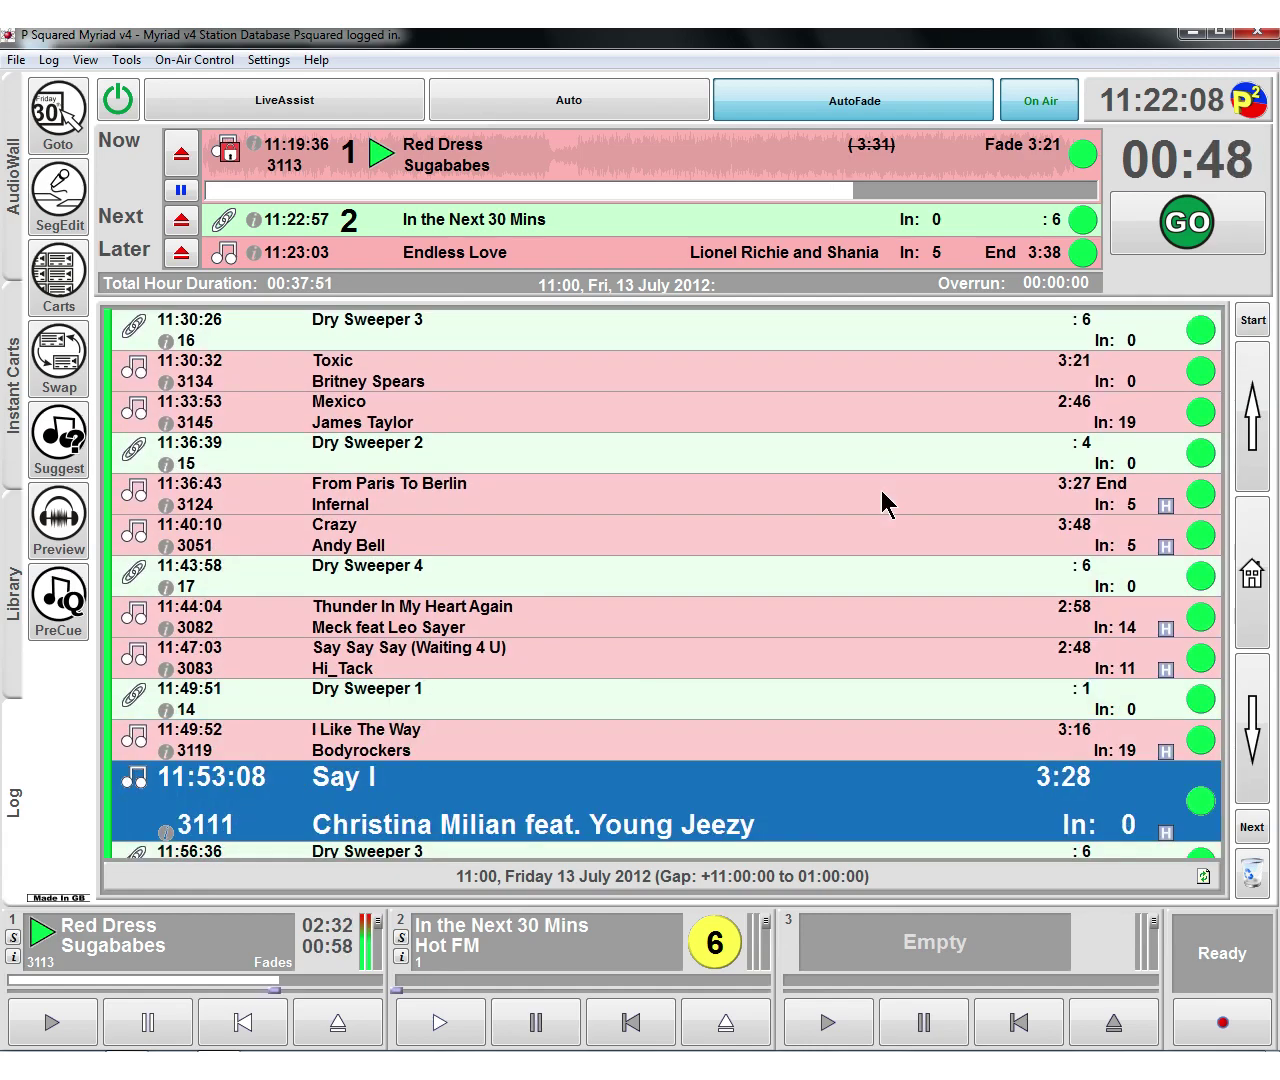
pyautogui.press('Down')
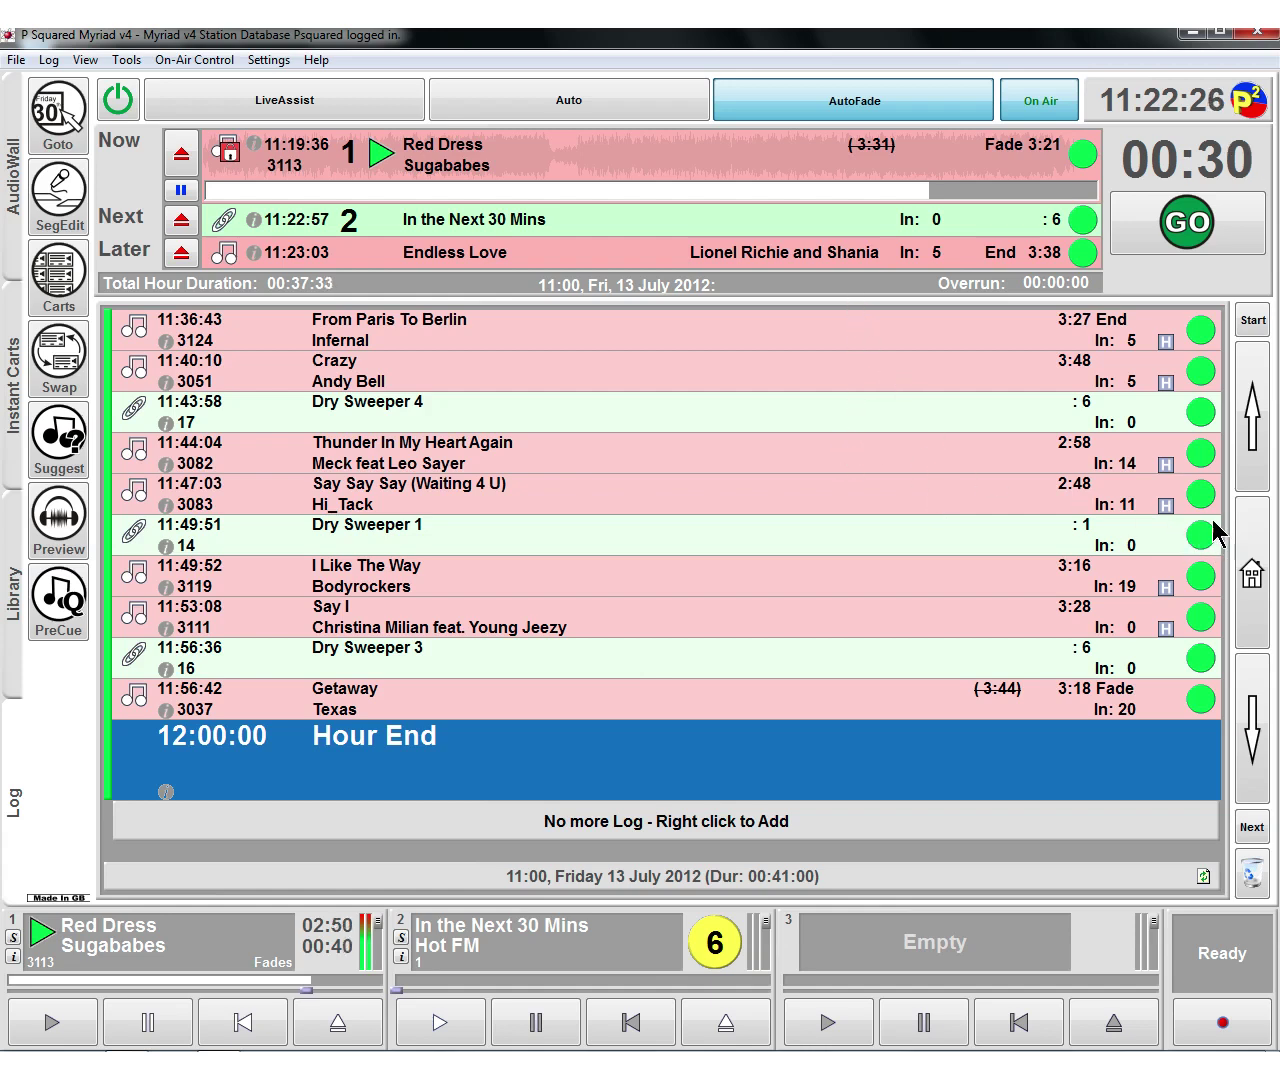
# - In LiveAssist, re-enable the dropped Tell Me Why and Eddie's Song items with Delete
pyautogui.click(377, 102)
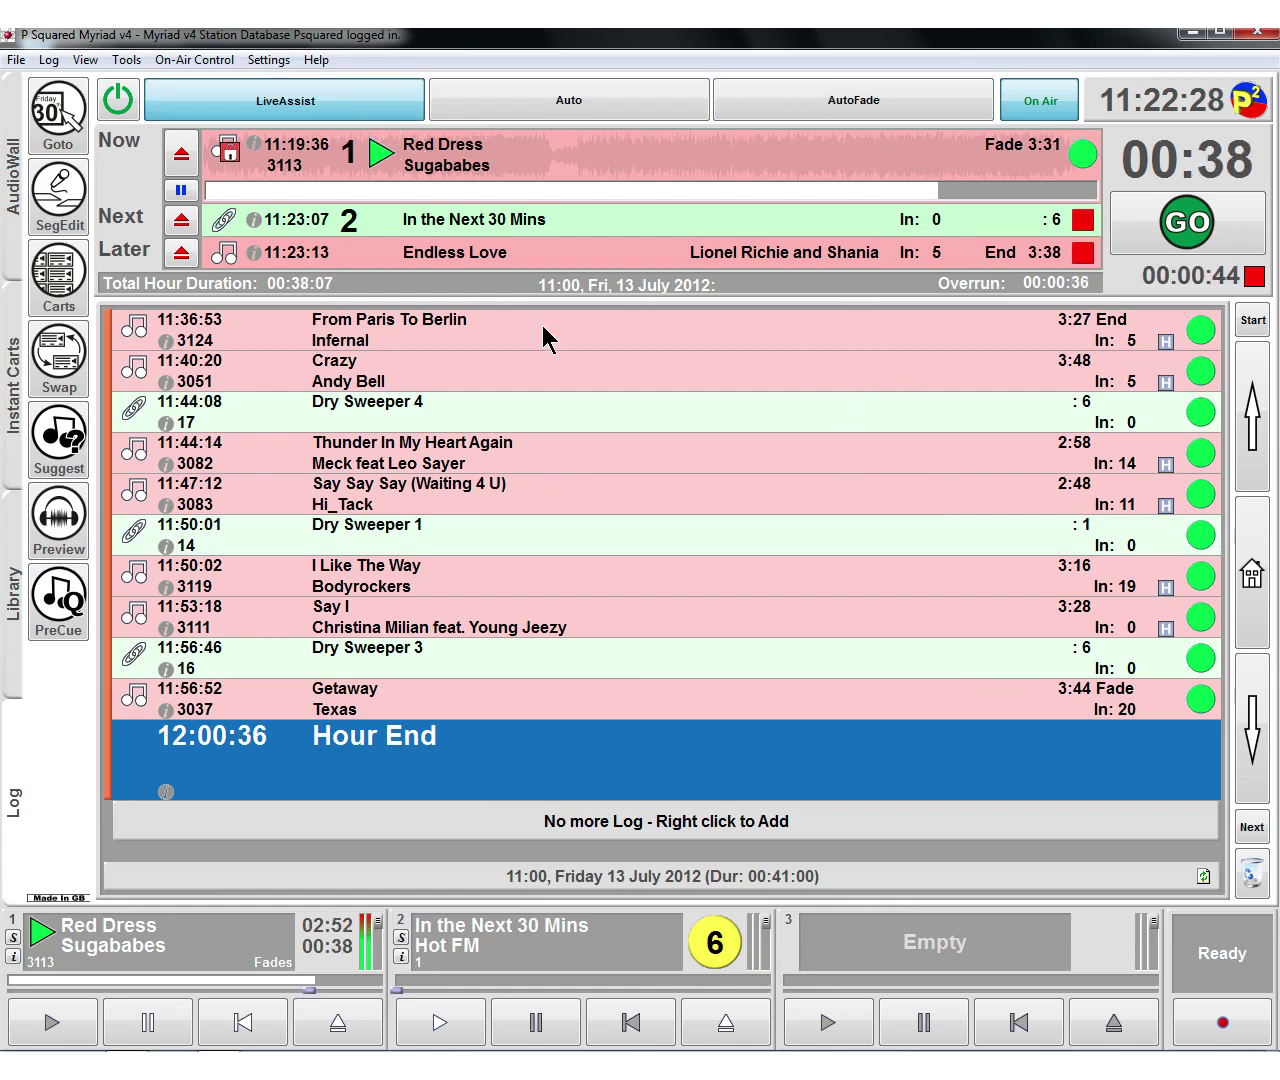
pyautogui.click(1252, 572)
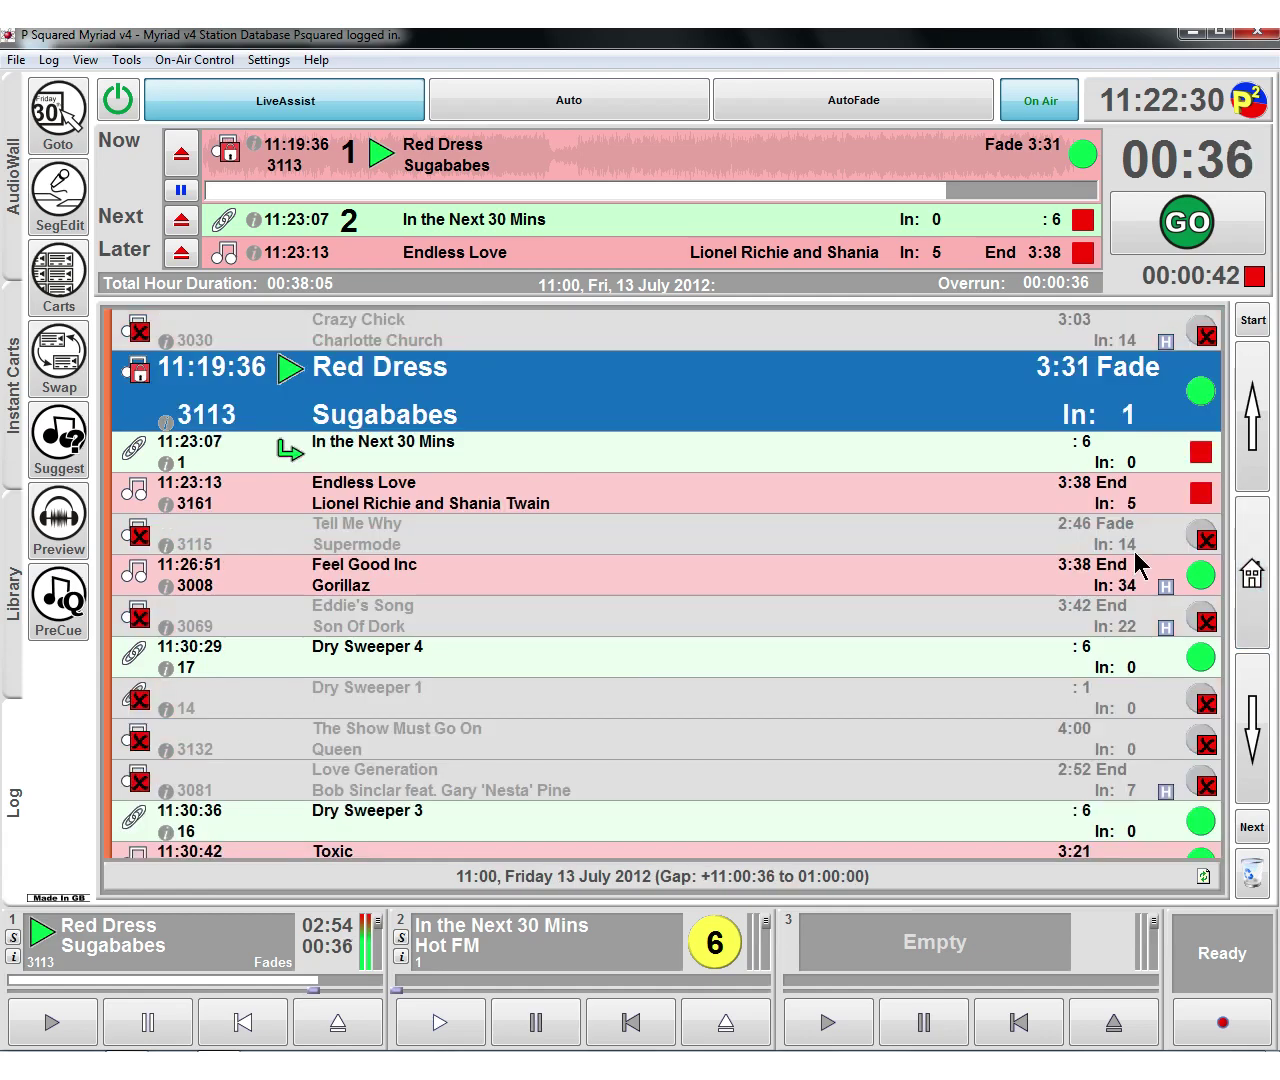
pyautogui.click(543, 530)
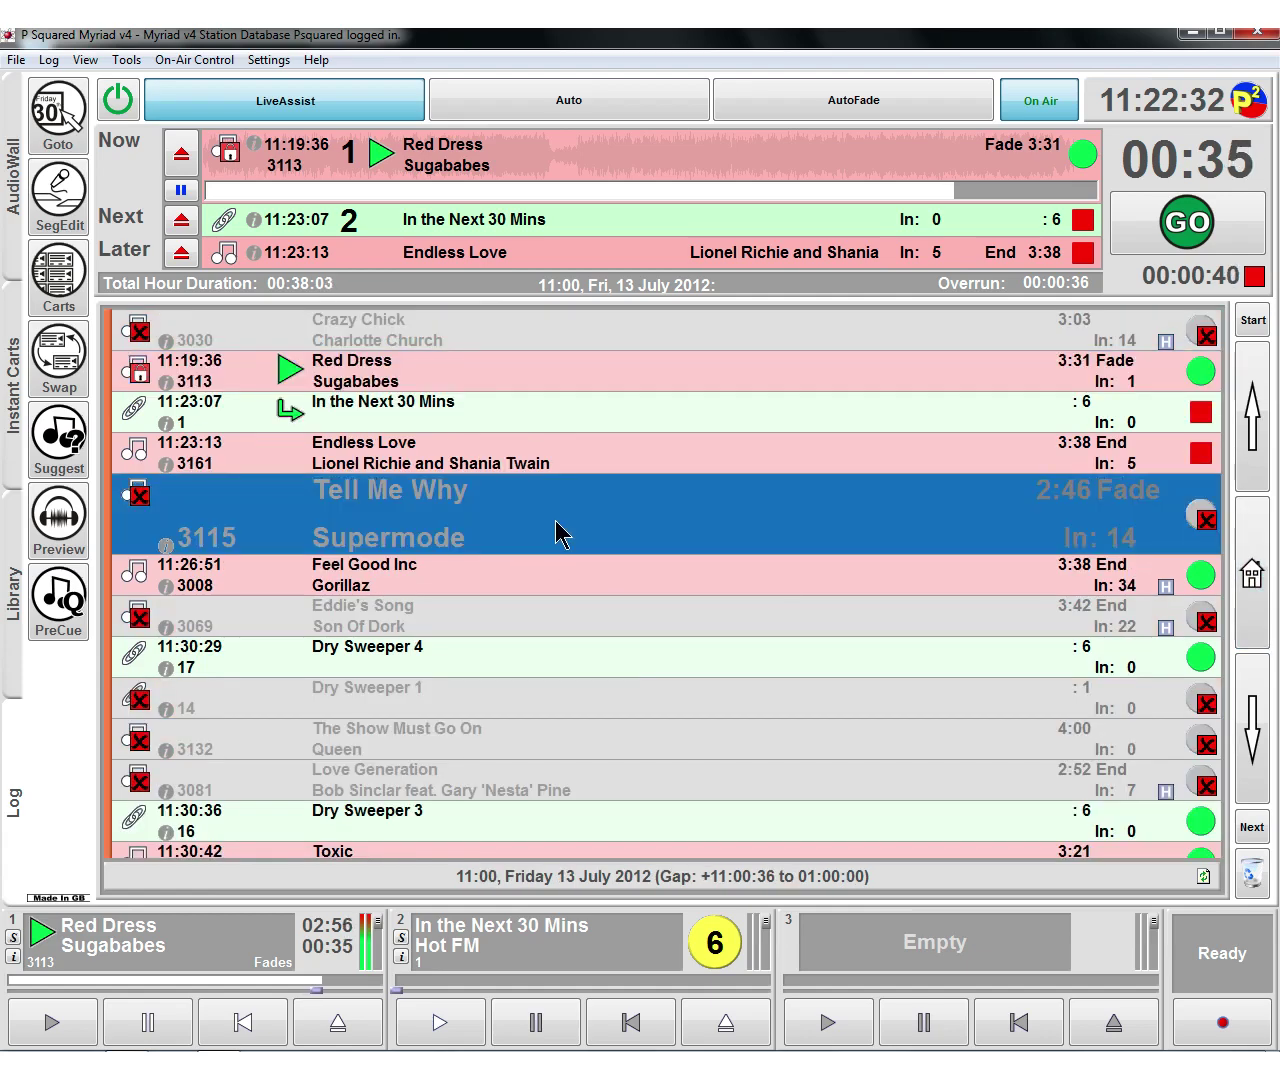
pyautogui.press('Delete')
pyautogui.press('Delete')
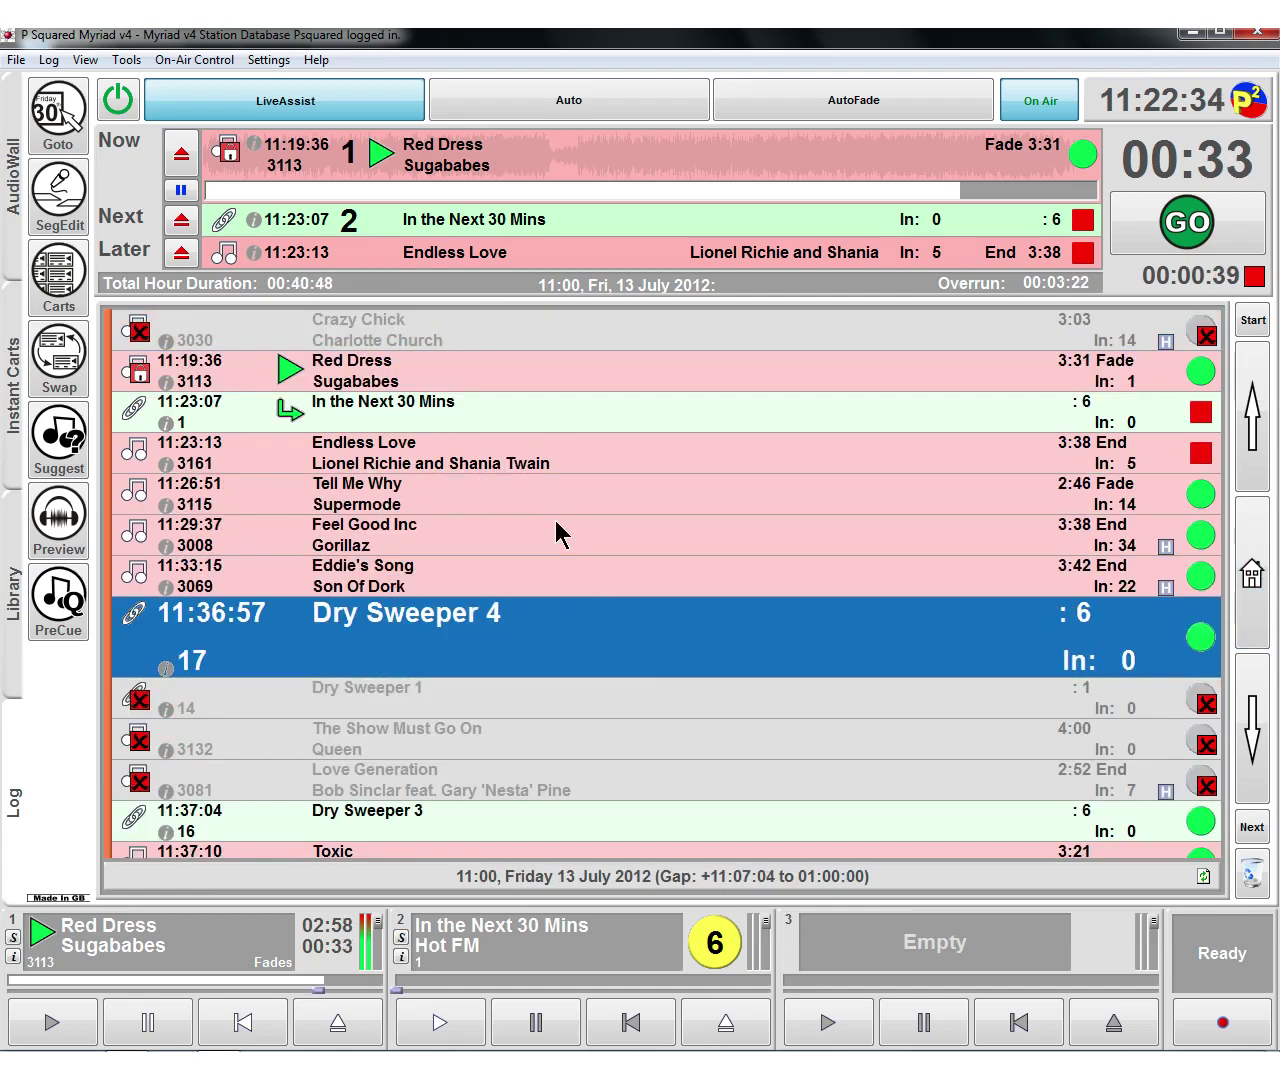
pyautogui.press('Delete')
pyautogui.press('Delete')
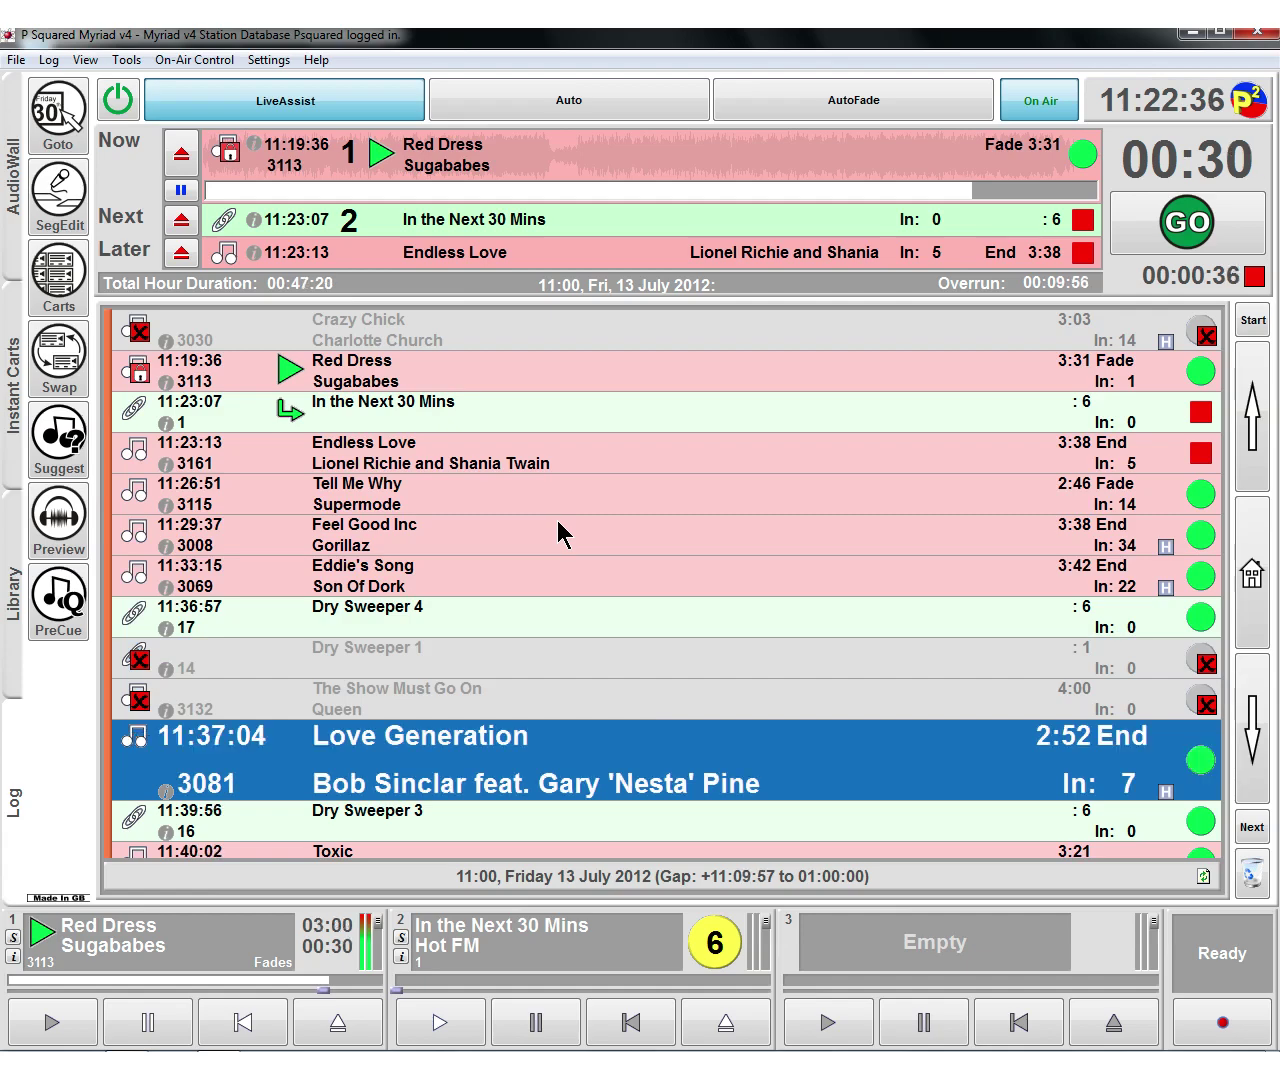
# - Switch back to AutoFade and step down the log to check the Hour End
pyautogui.click(825, 100)
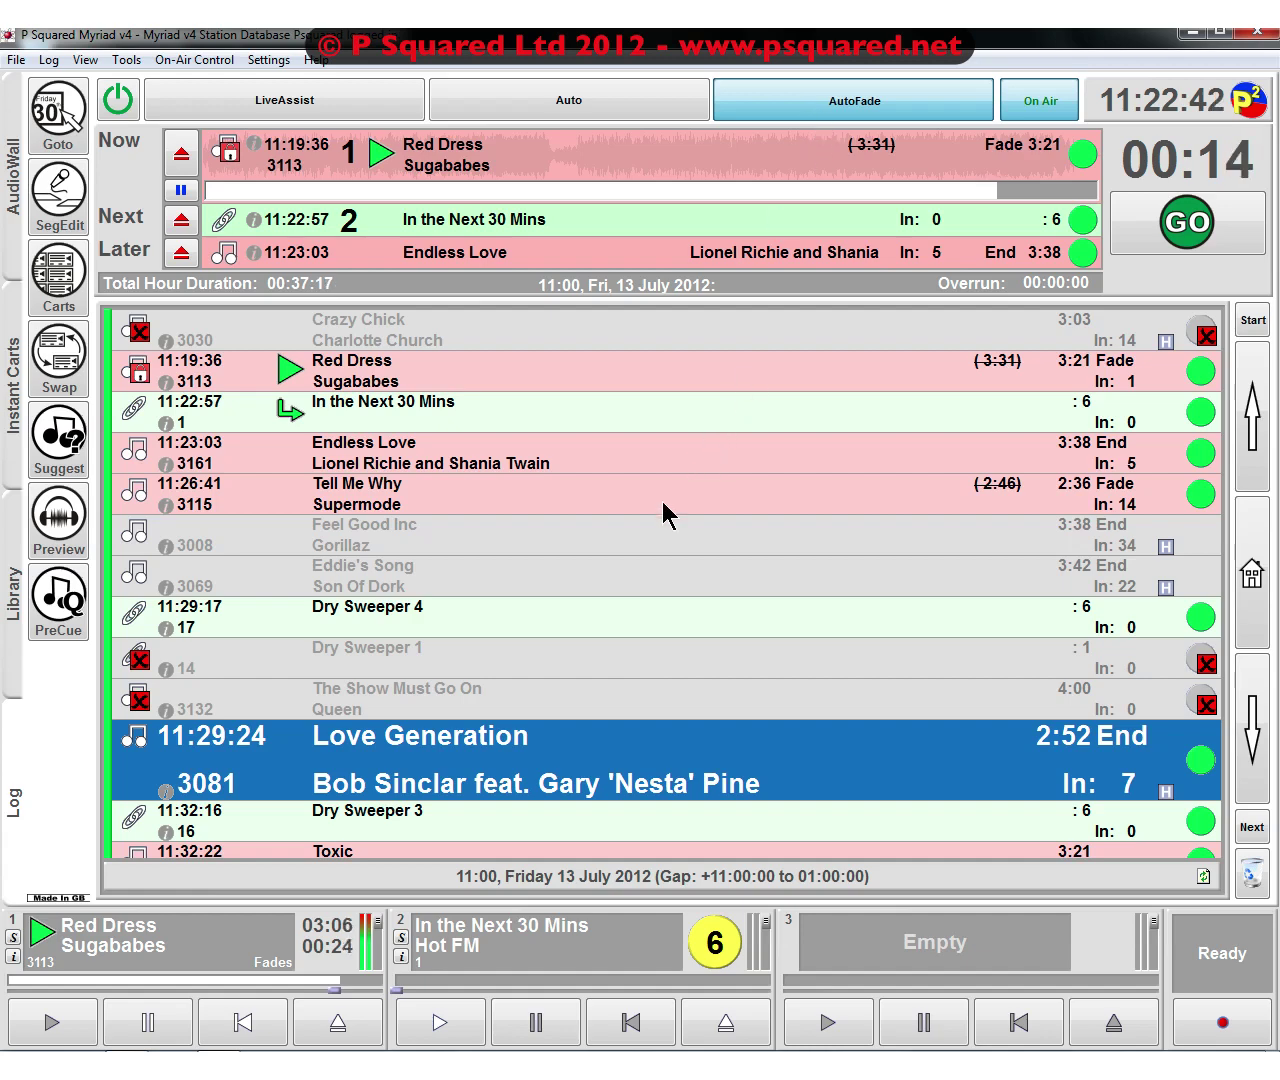
pyautogui.press('Up')
pyautogui.press('Up')
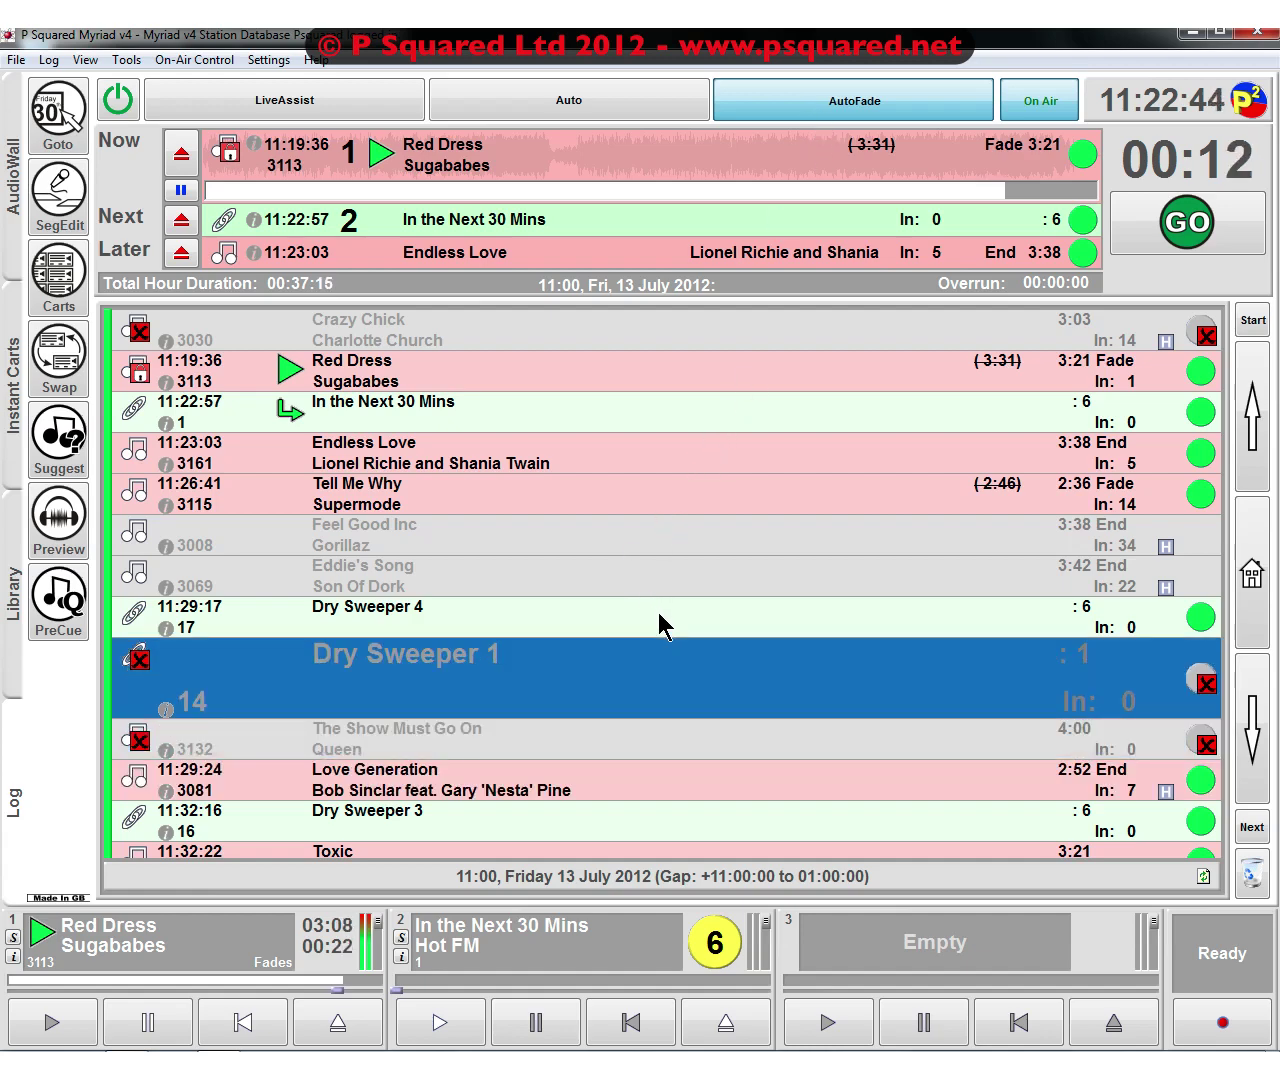
pyautogui.press('Up')
pyautogui.press('Down')
pyautogui.press('Down')
pyautogui.press('Down')
pyautogui.press('Down')
pyautogui.press('Down')
pyautogui.press('Down')
pyautogui.press('Down')
pyautogui.press('Down')
pyautogui.press('Down')
pyautogui.press('Down')
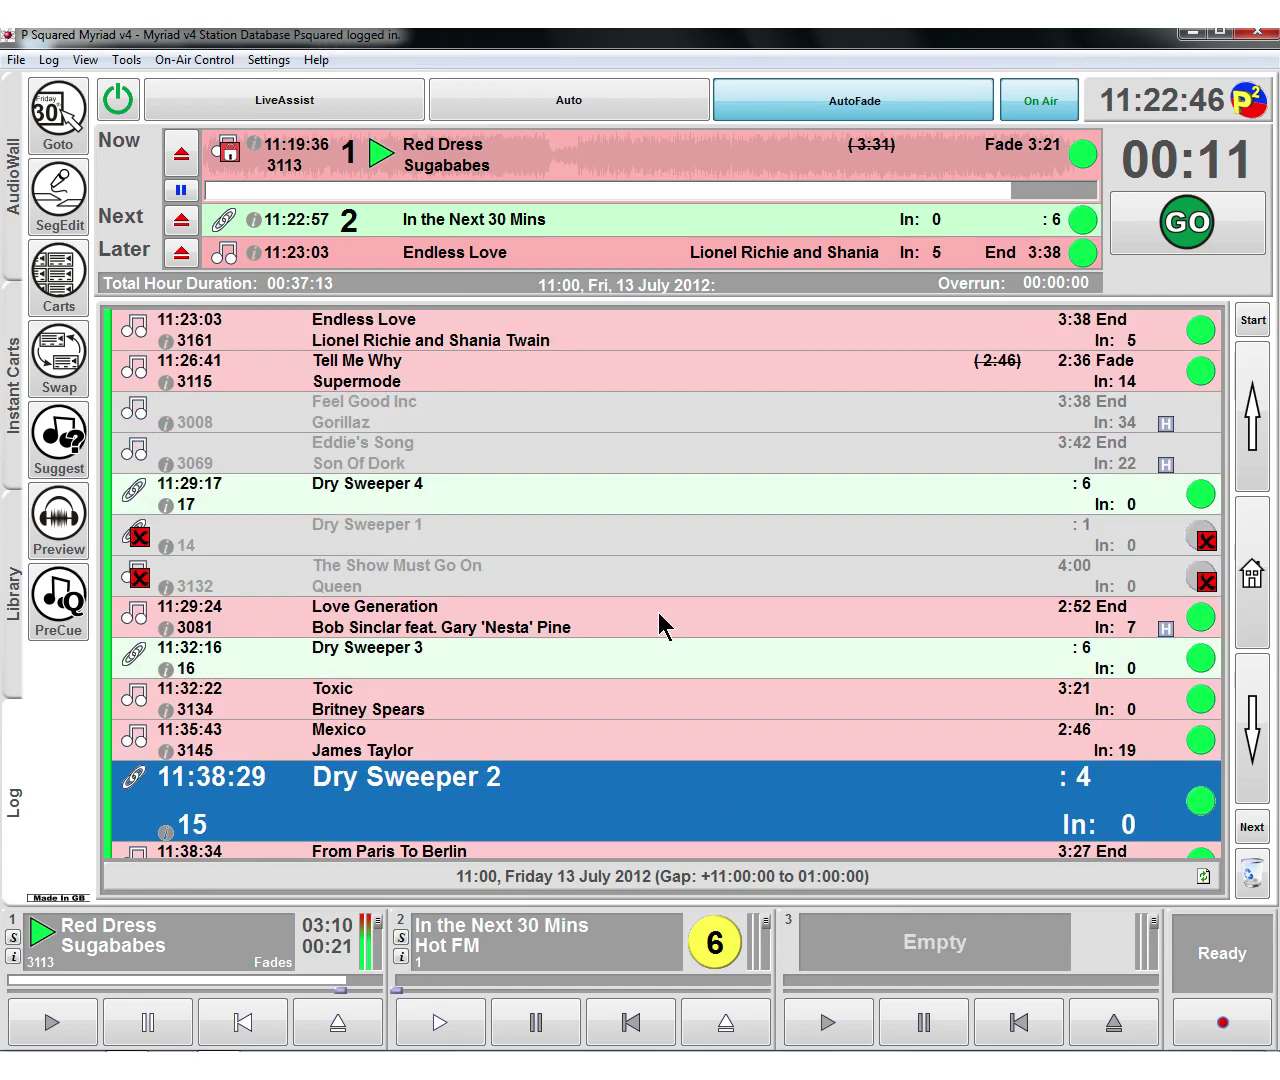
pyautogui.press('Down')
pyautogui.press('Down')
pyautogui.press('Down')
pyautogui.press('Down')
pyautogui.press('Down')
pyautogui.press('Down')
pyautogui.press('Down')
pyautogui.press('Down')
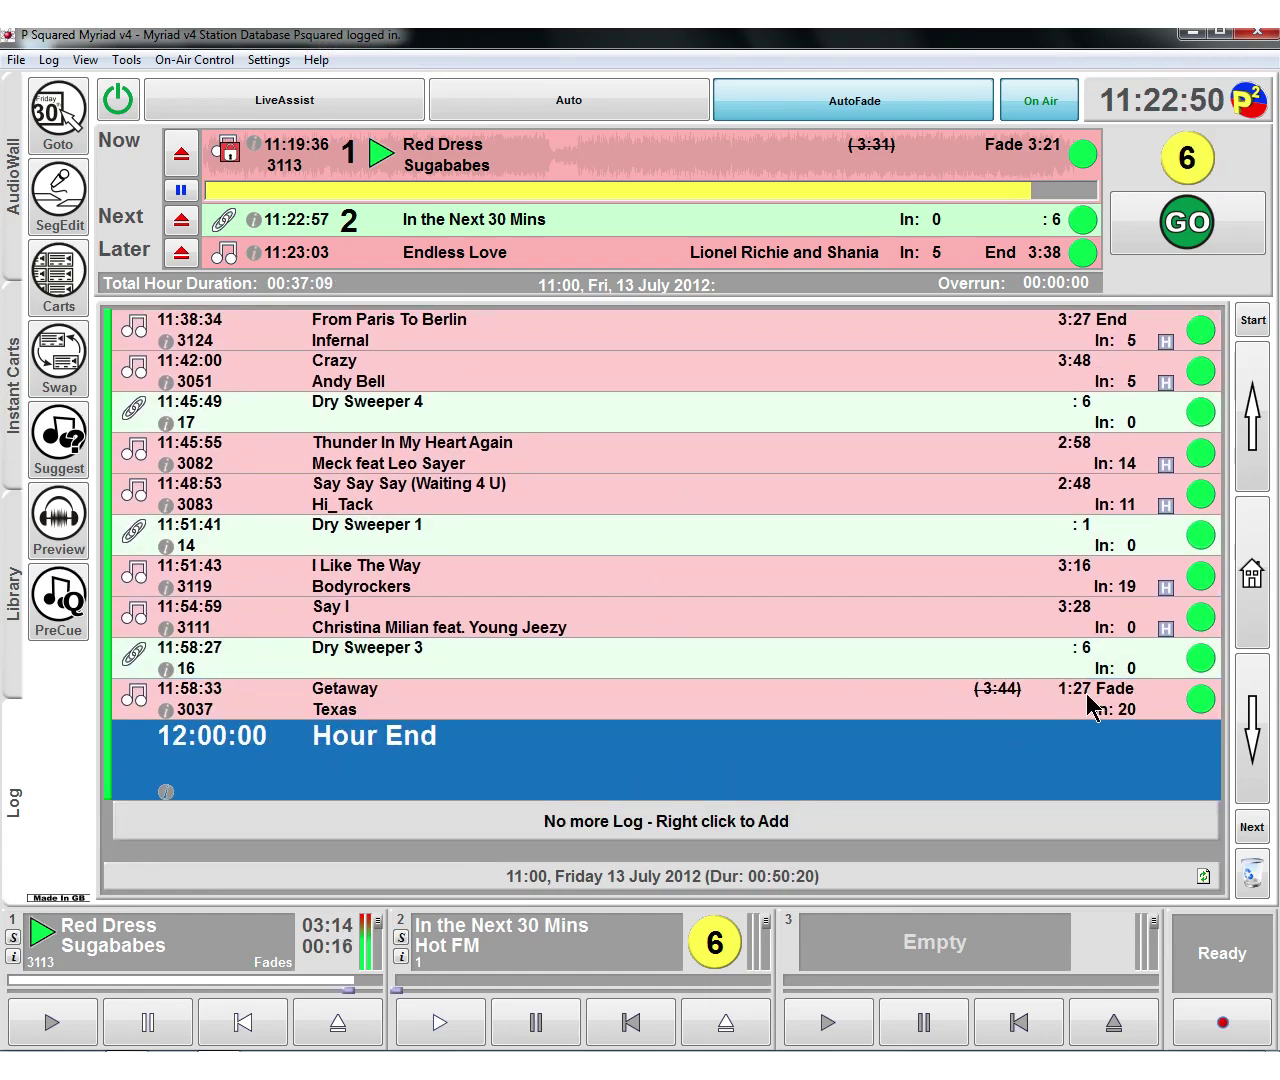
# - Jump the log back to Endless Love, the item now playing on air
pyautogui.click(1251, 573)
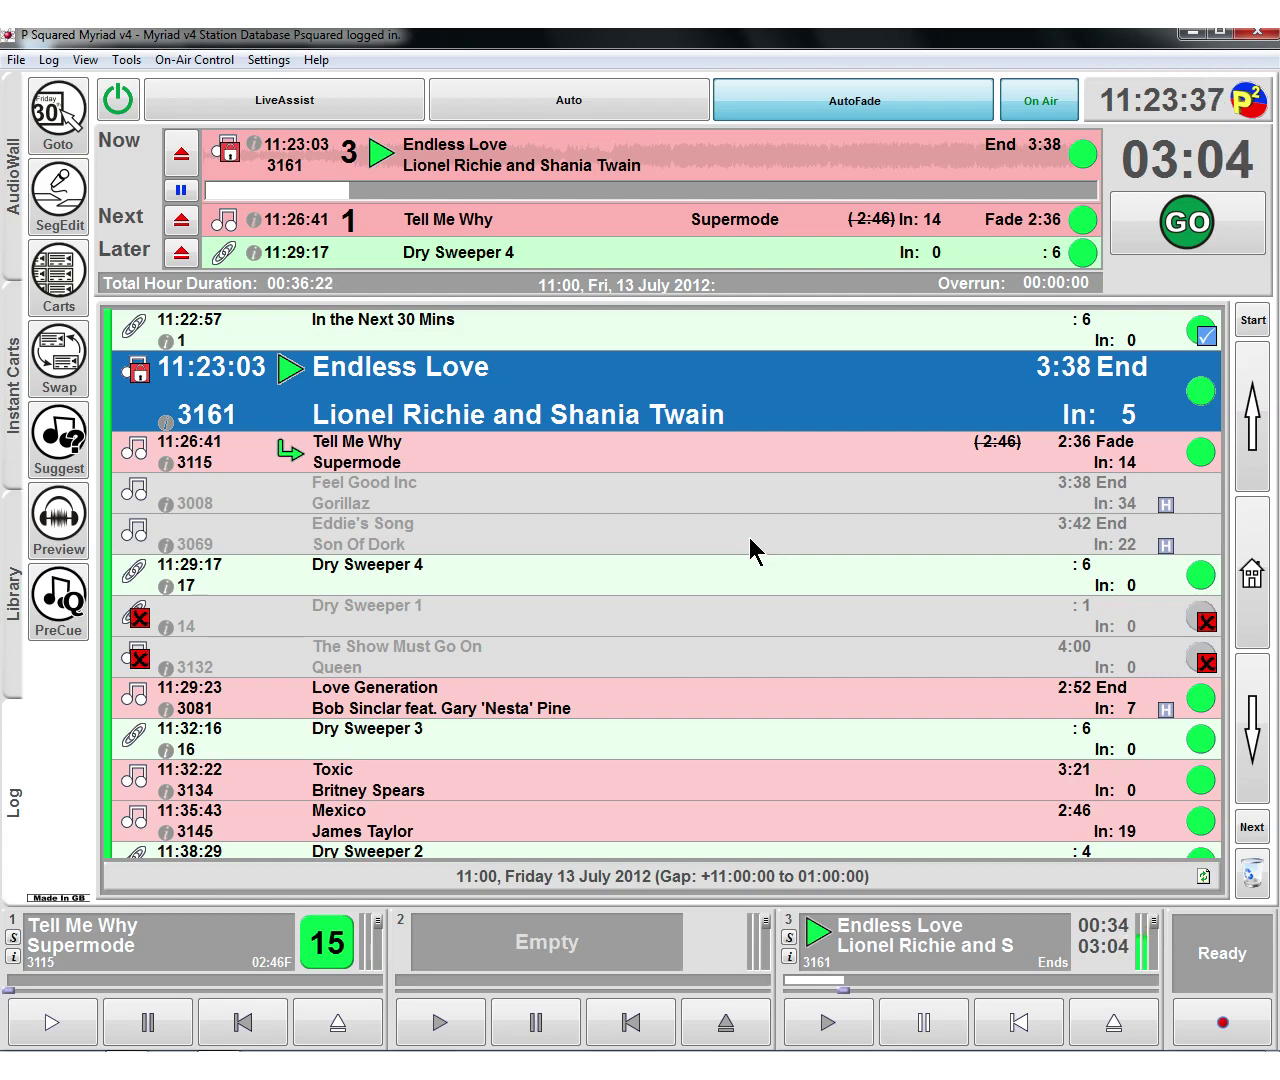
# - Reposition Dry Sweeper 4 and Toxic, then cut Love Generation and two sweepers and paste them before Say Say Say
pyautogui.moveTo(453, 573); pyautogui.dragTo(465, 657)
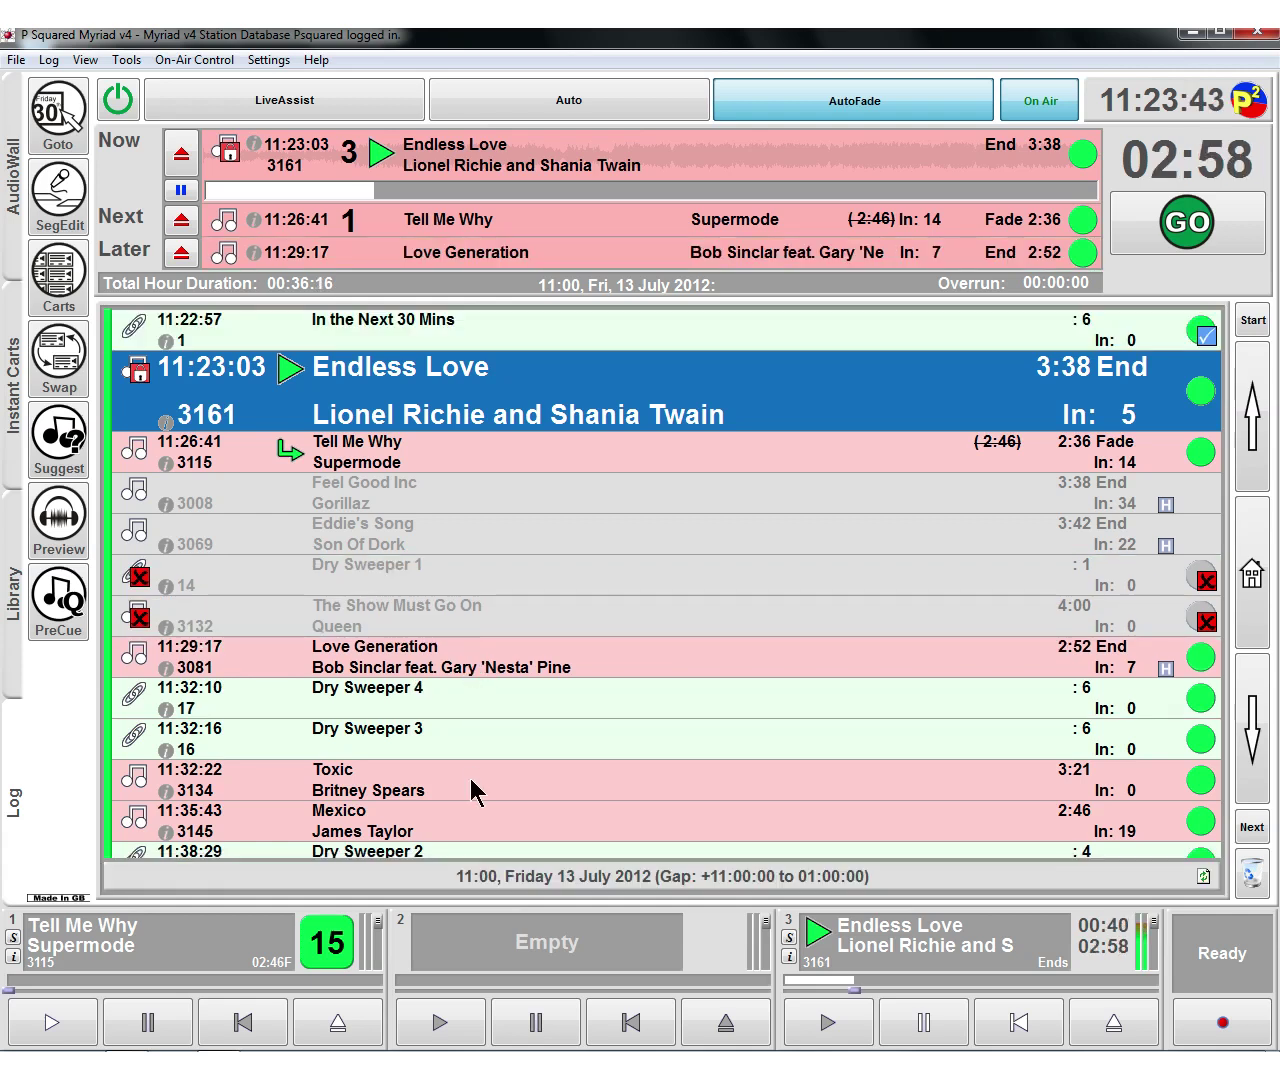
pyautogui.moveTo(470, 778); pyautogui.dragTo(480, 643)
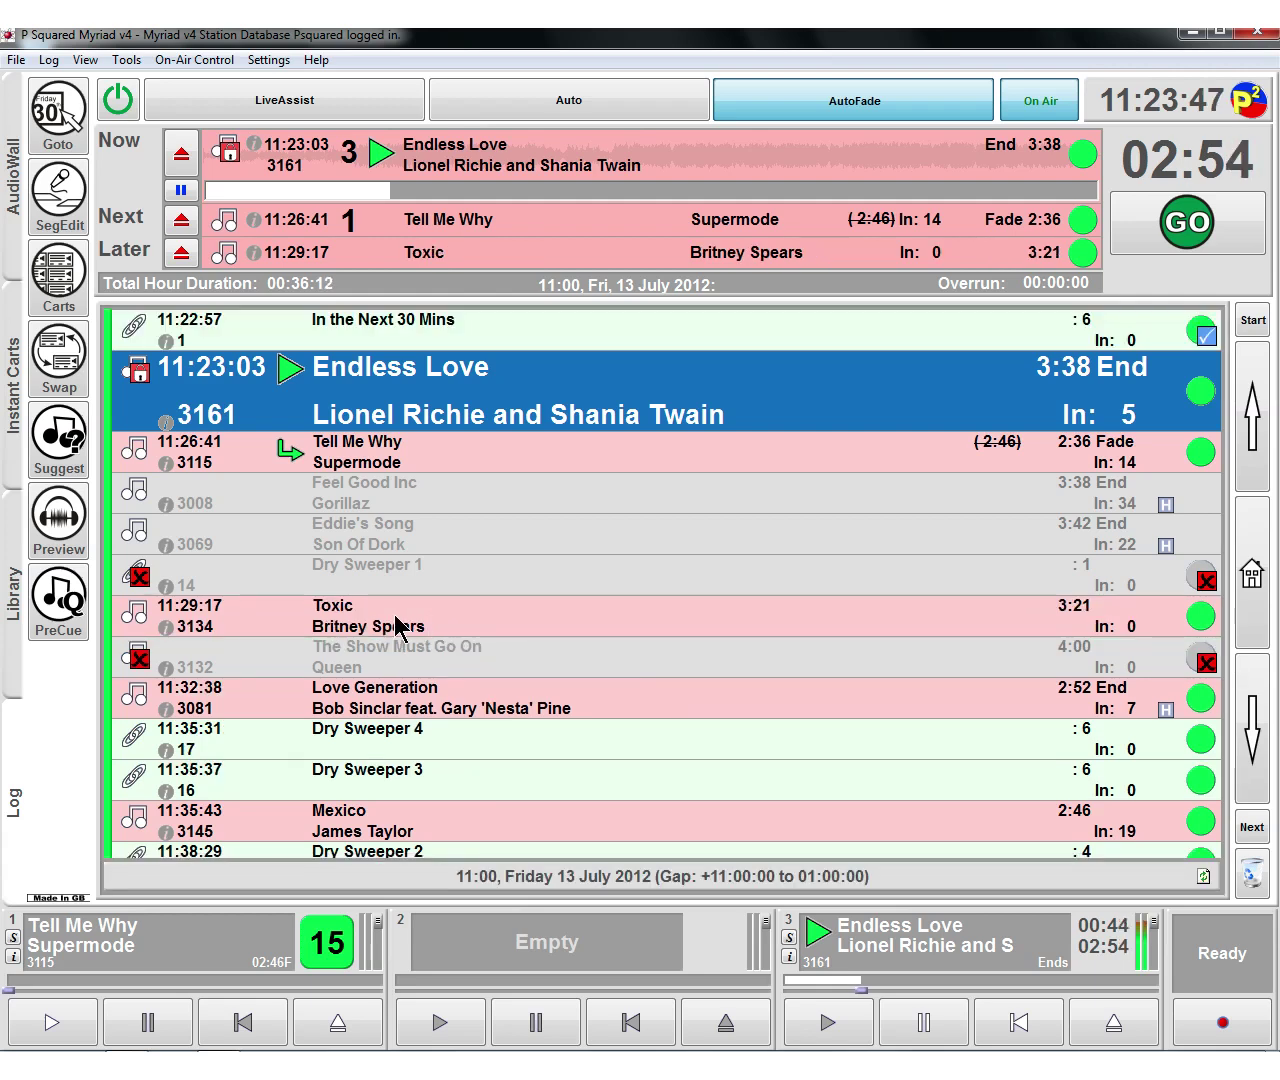
pyautogui.click(380, 706)
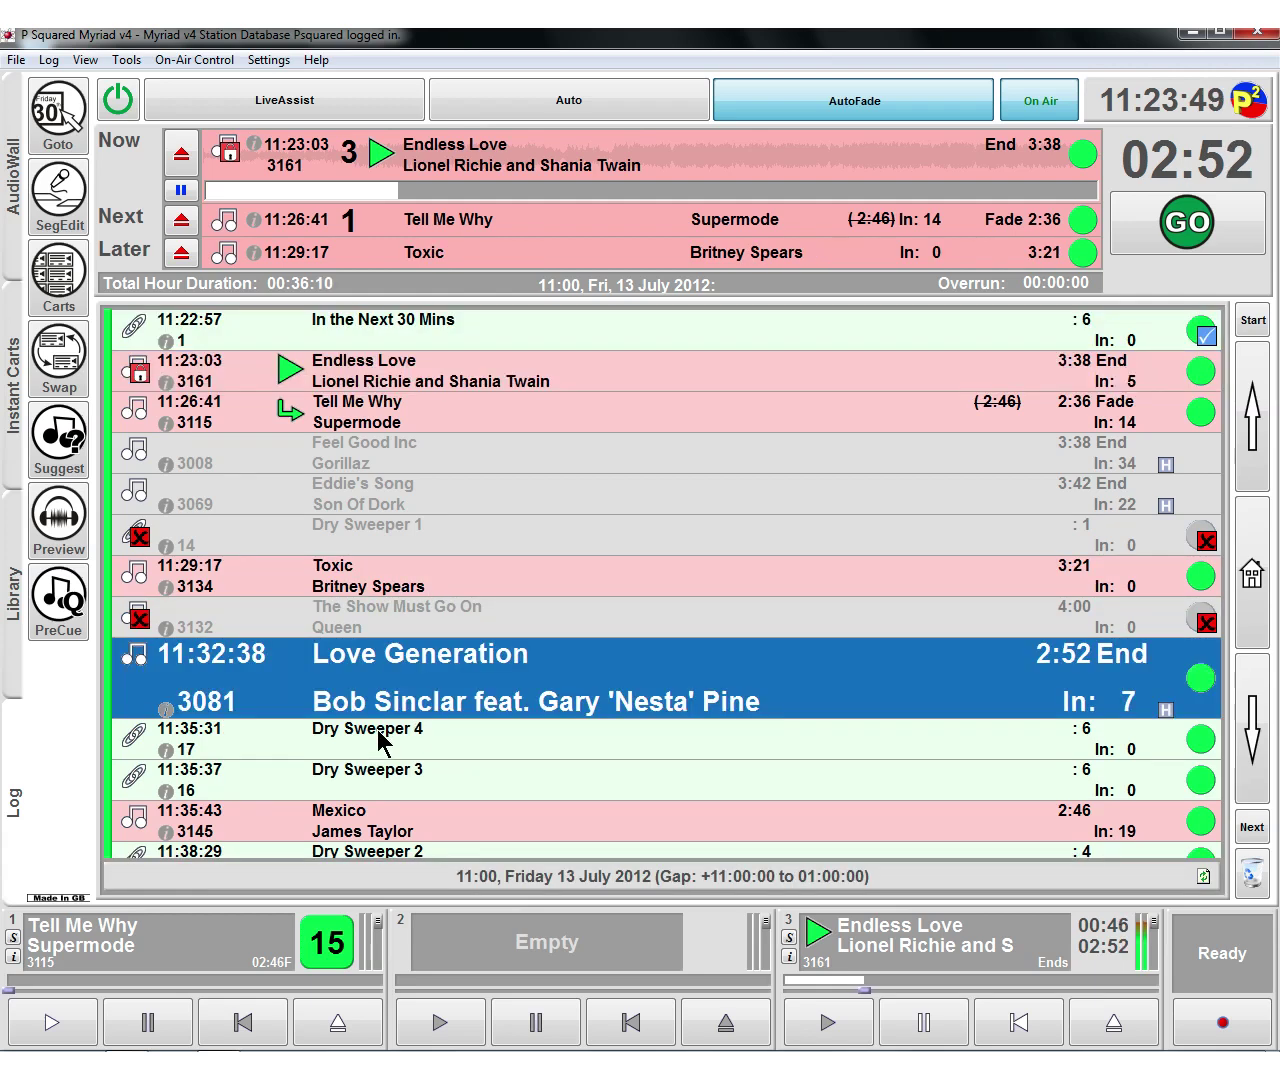
pyautogui.moveTo(380, 740); pyautogui.dragTo(378, 774)
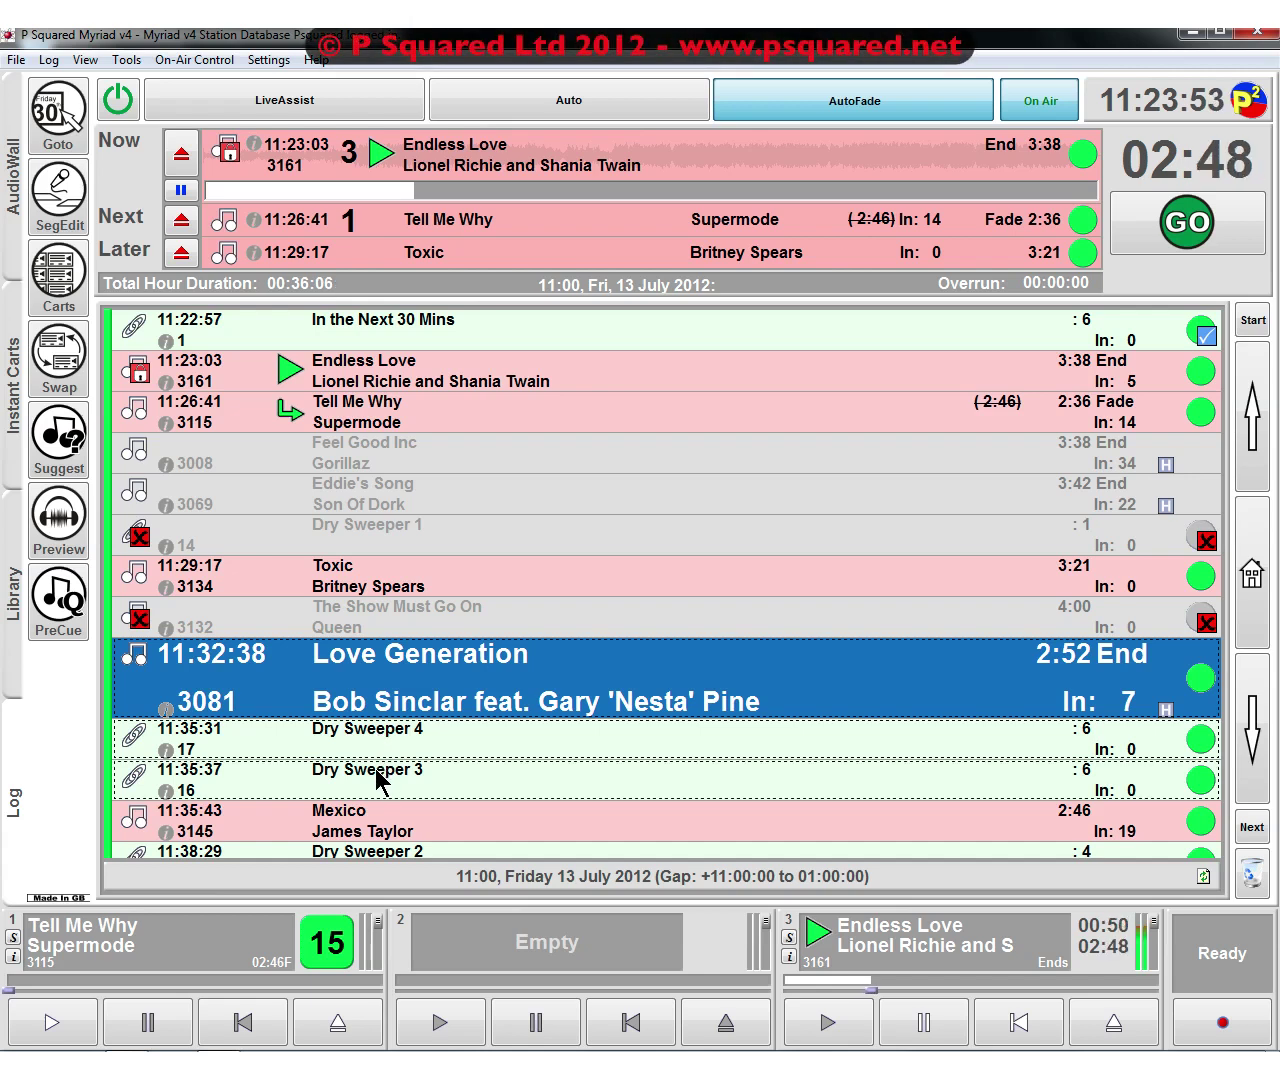
pyautogui.rightClick(372, 774)
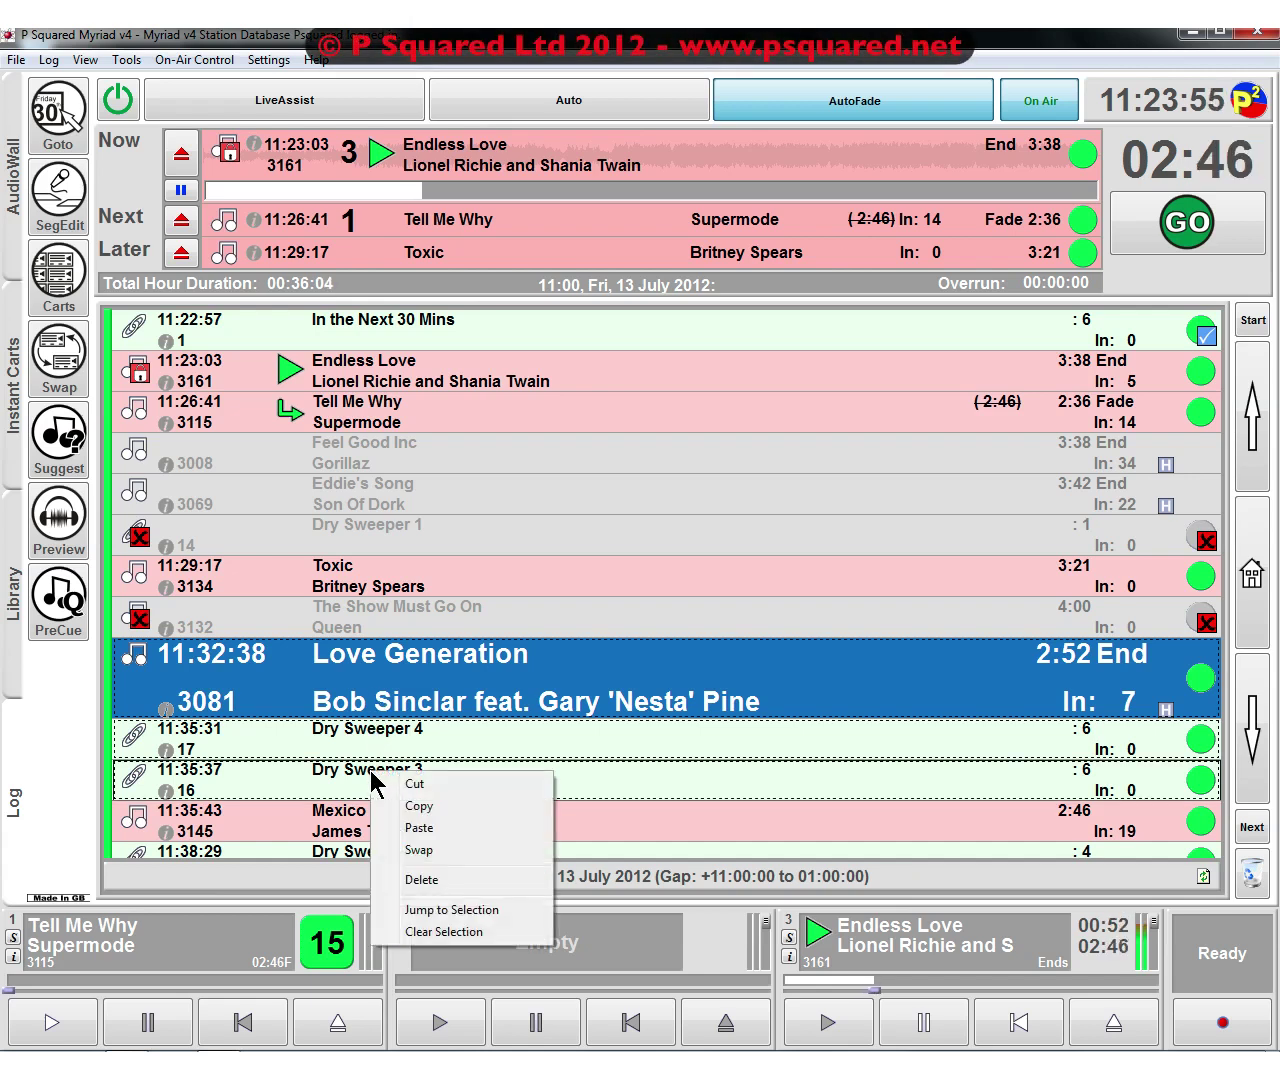
pyautogui.click(415, 784)
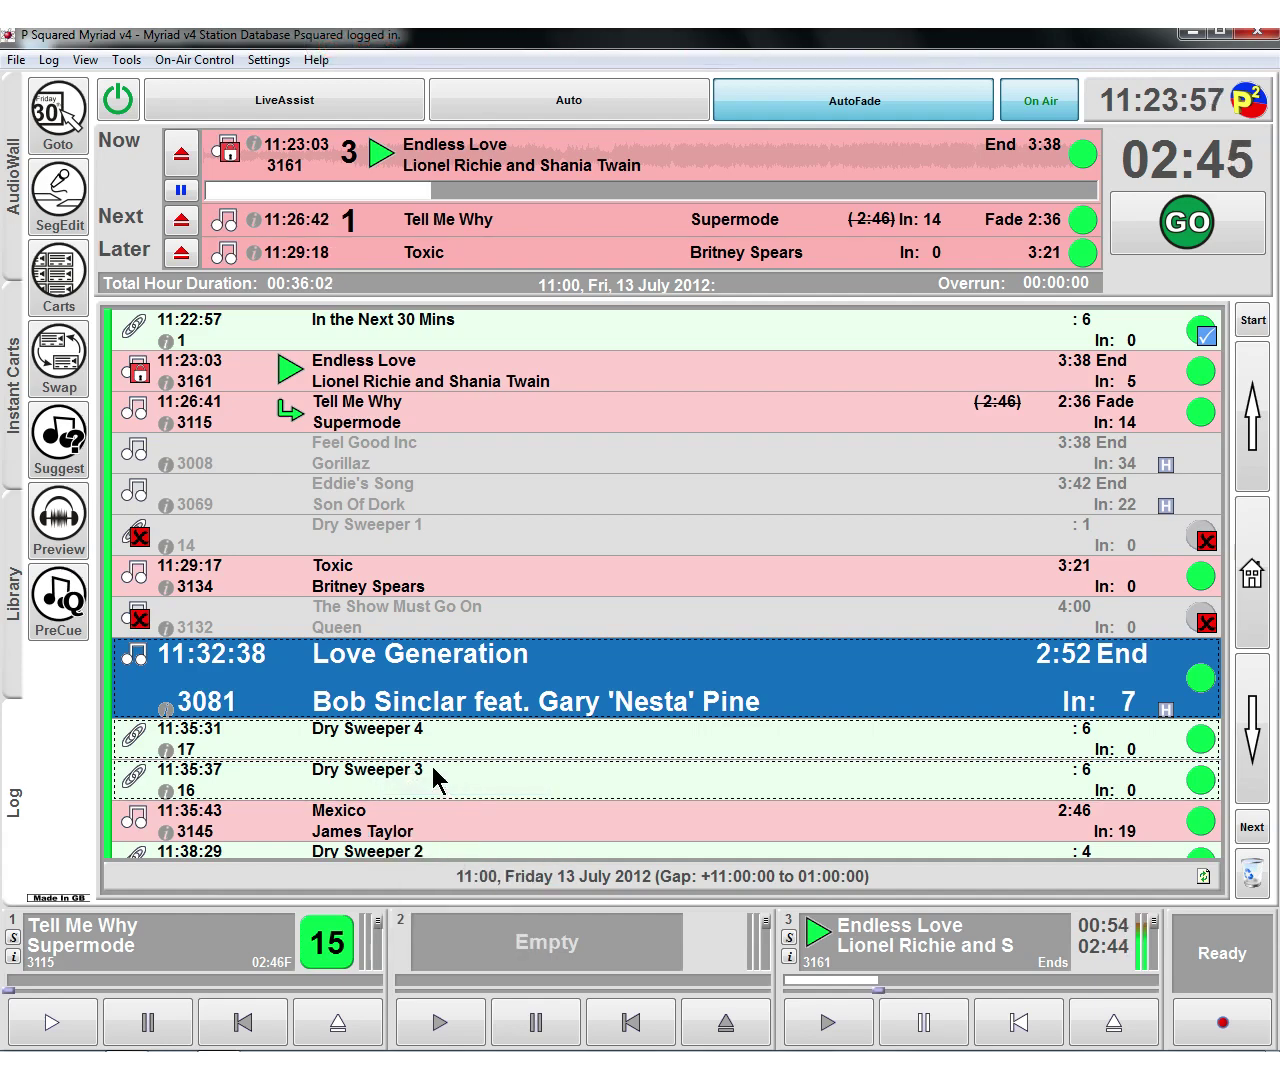
pyautogui.scroll(-5, 415, 757)
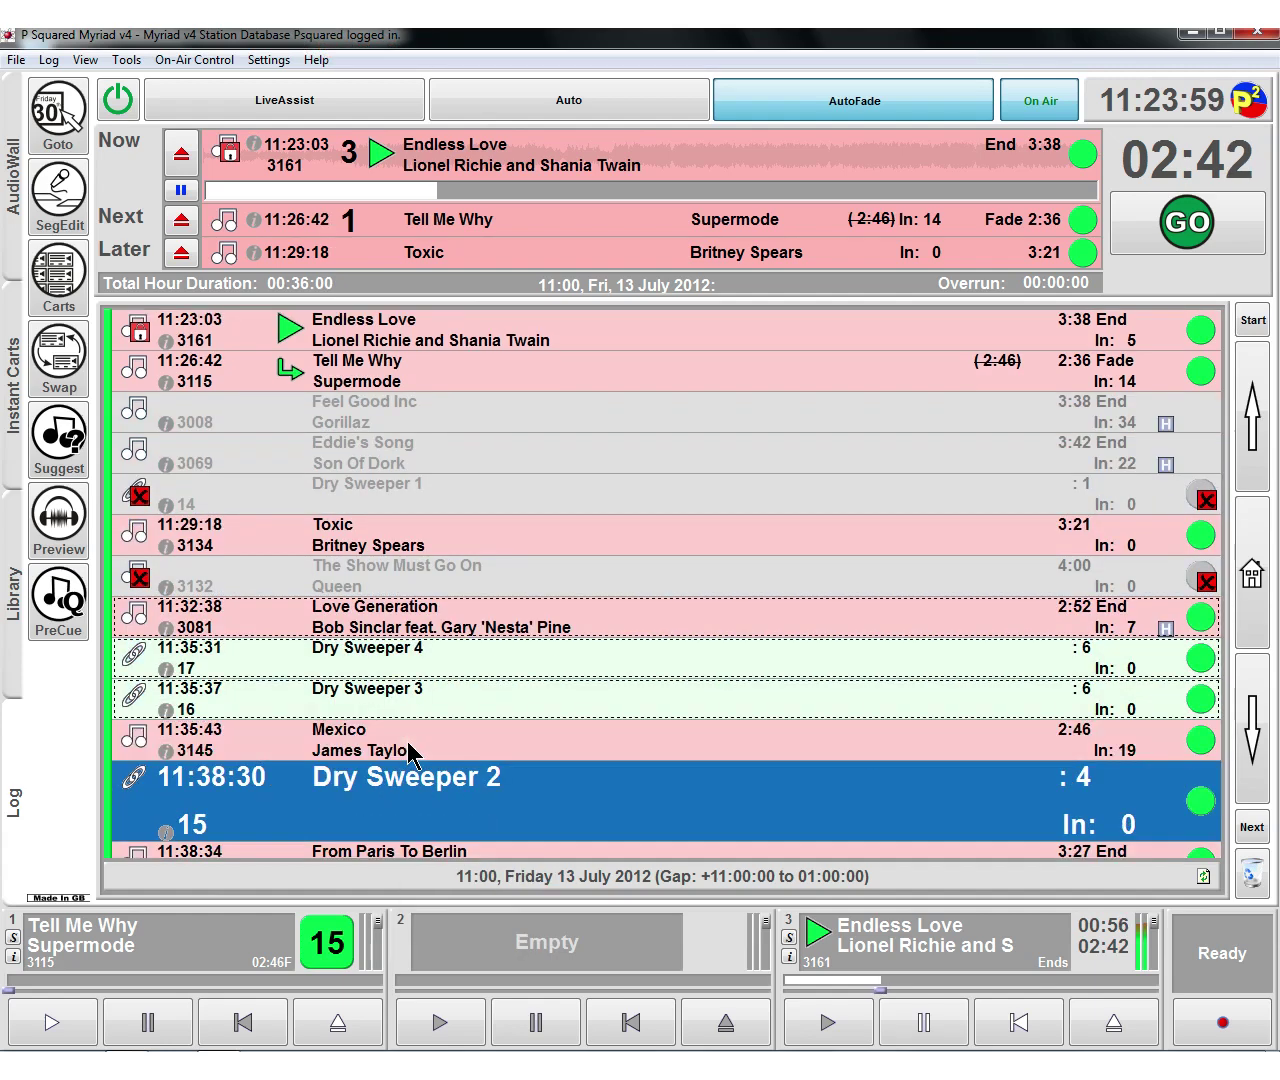
pyautogui.scroll(-1, 372, 787)
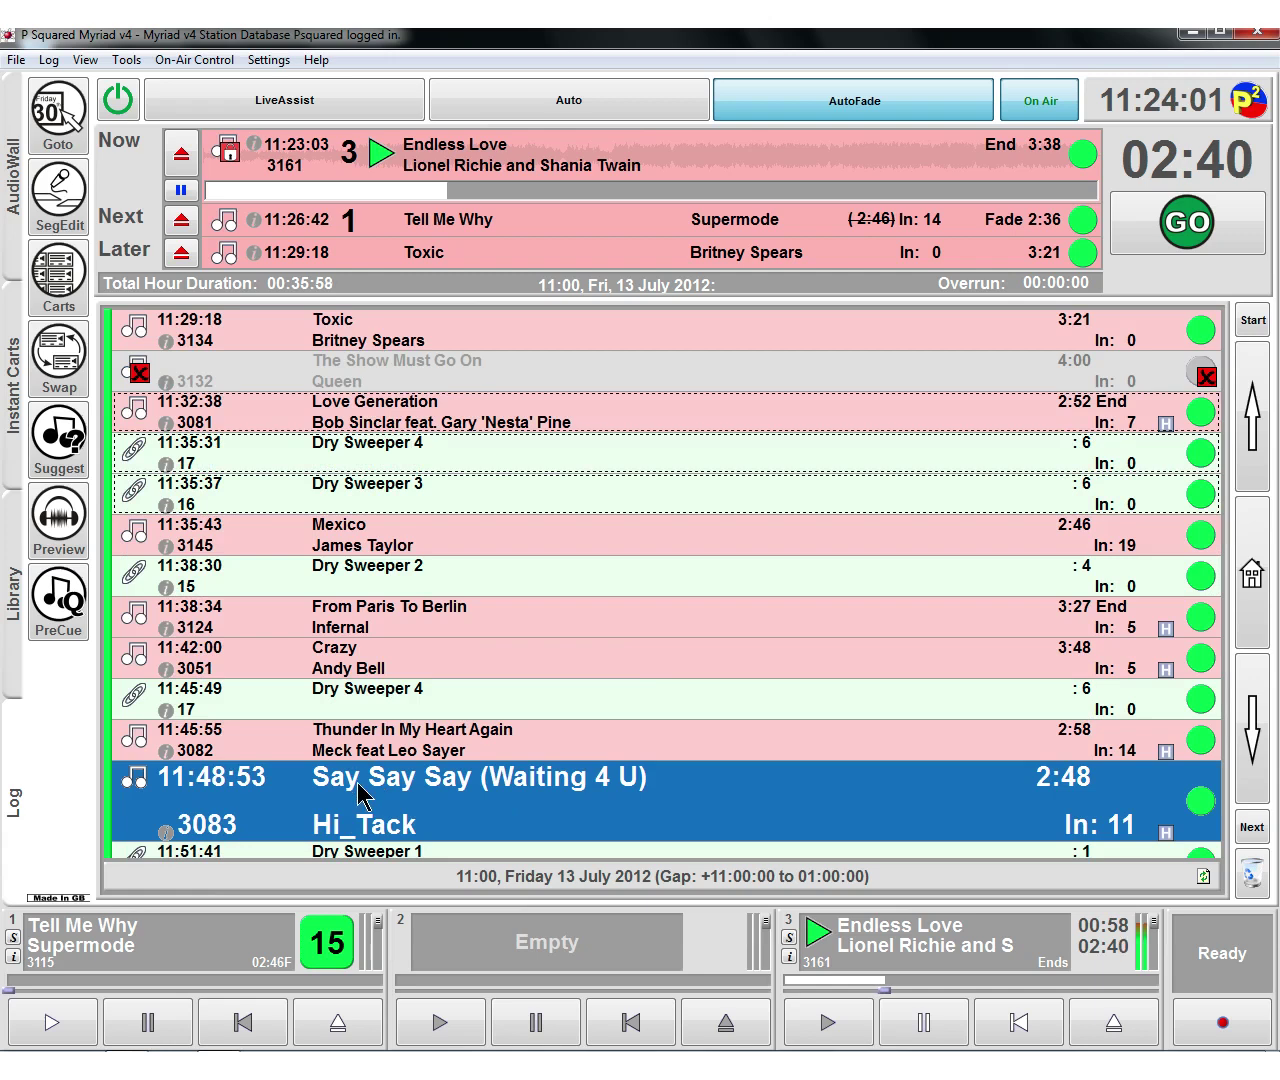
pyautogui.rightClick(364, 779)
pyautogui.click(445, 837)
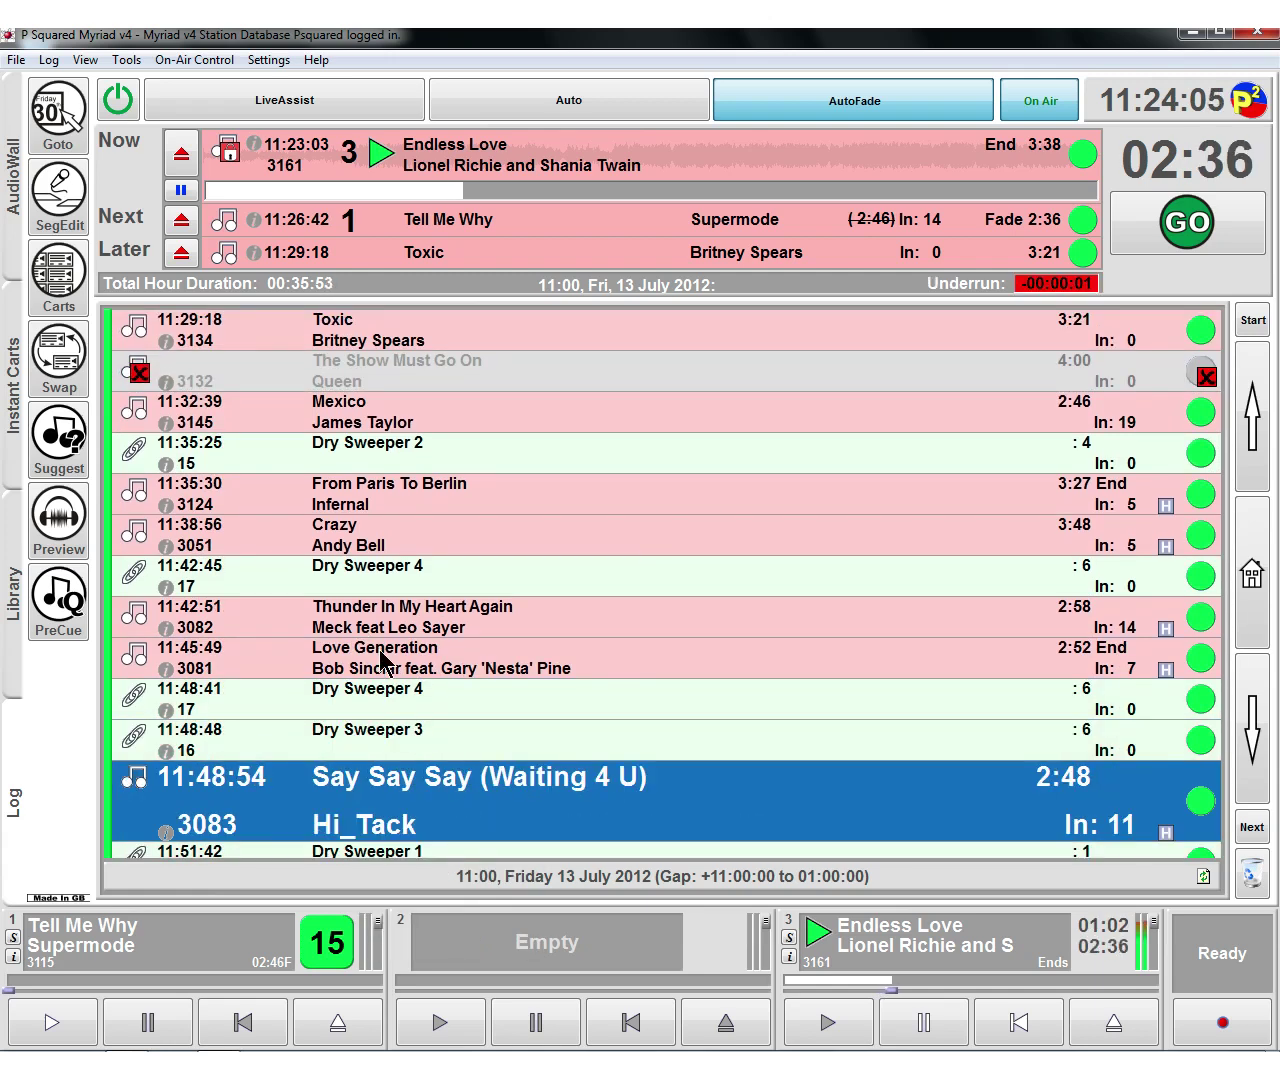
# - Copy From Paris To Berlin and Crazy and paste them before Dry Sweeper 3
pyautogui.press('Up')
pyautogui.press('Up')
pyautogui.press('Up')
pyautogui.press('Up')
pyautogui.press('Up')
pyautogui.press('Up')
pyautogui.press('Up')
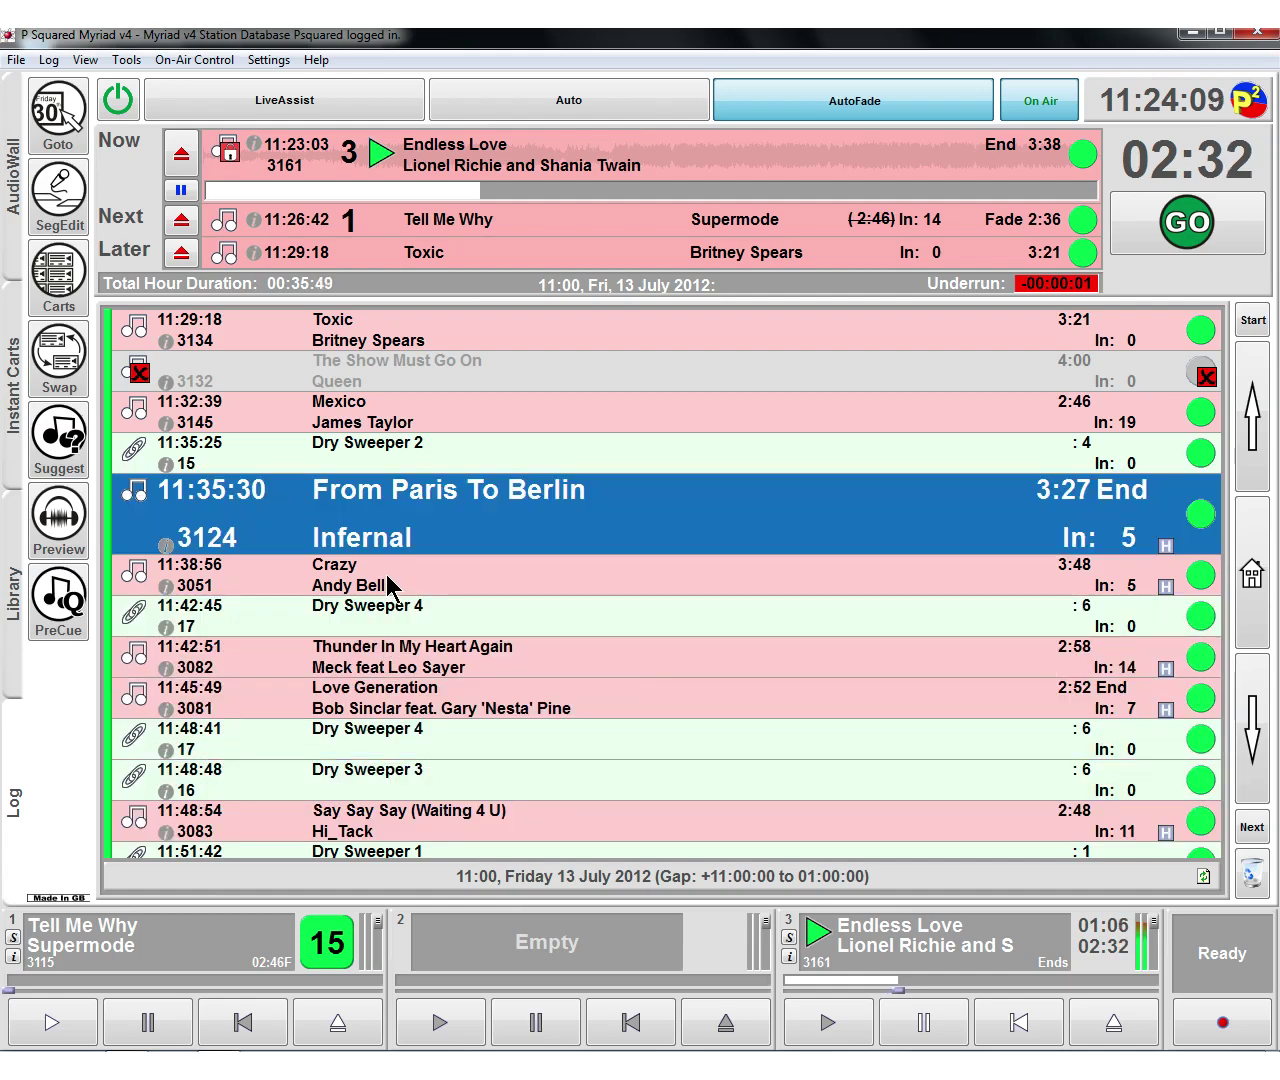
pyautogui.rightClick(389, 585)
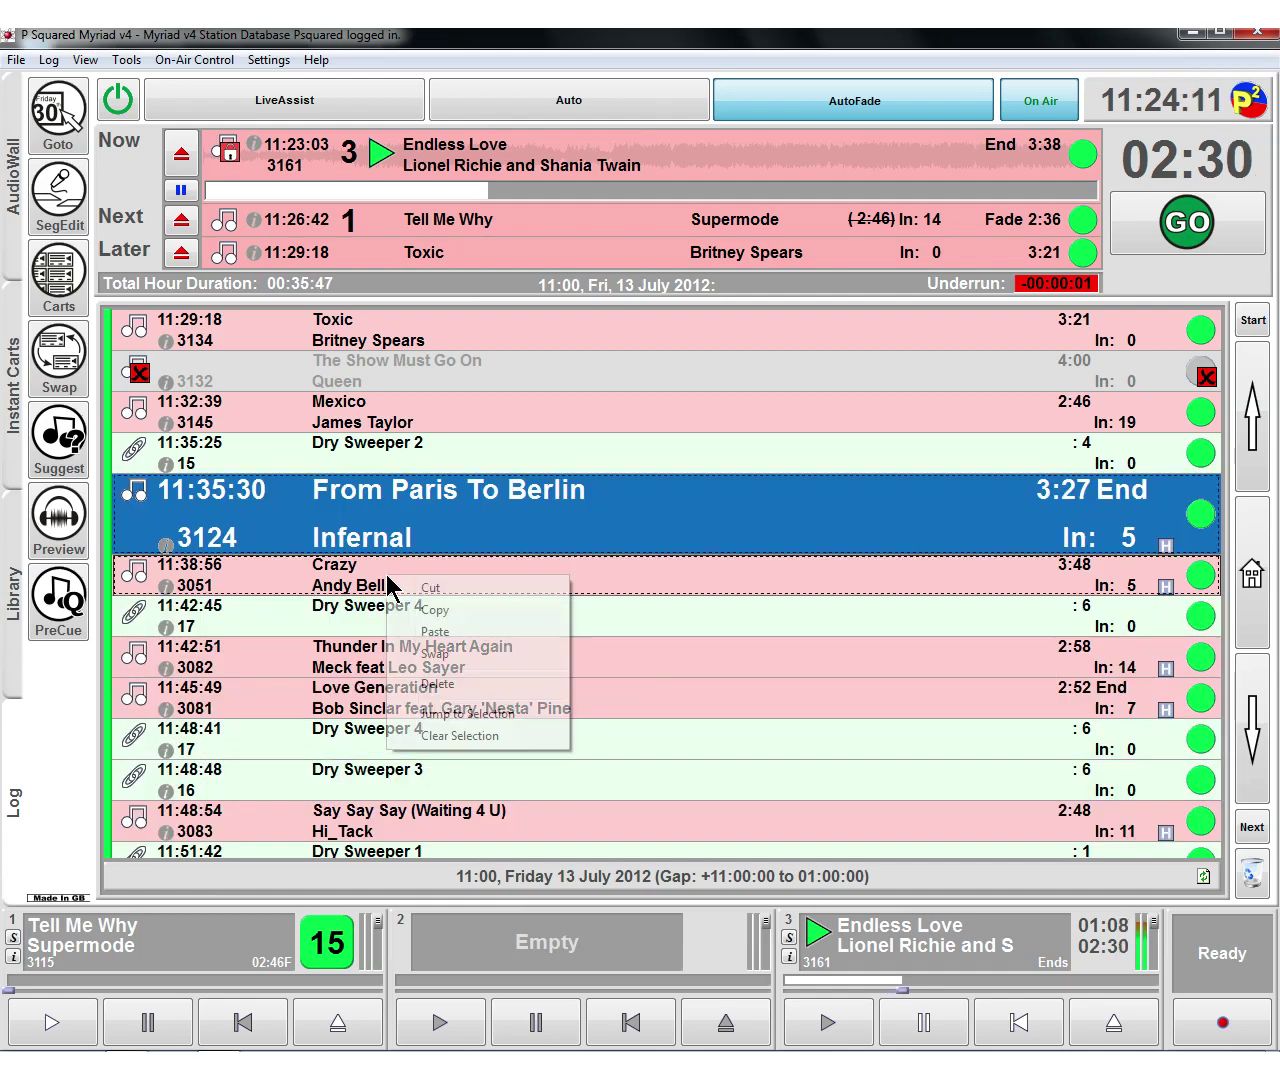
pyautogui.click(433, 612)
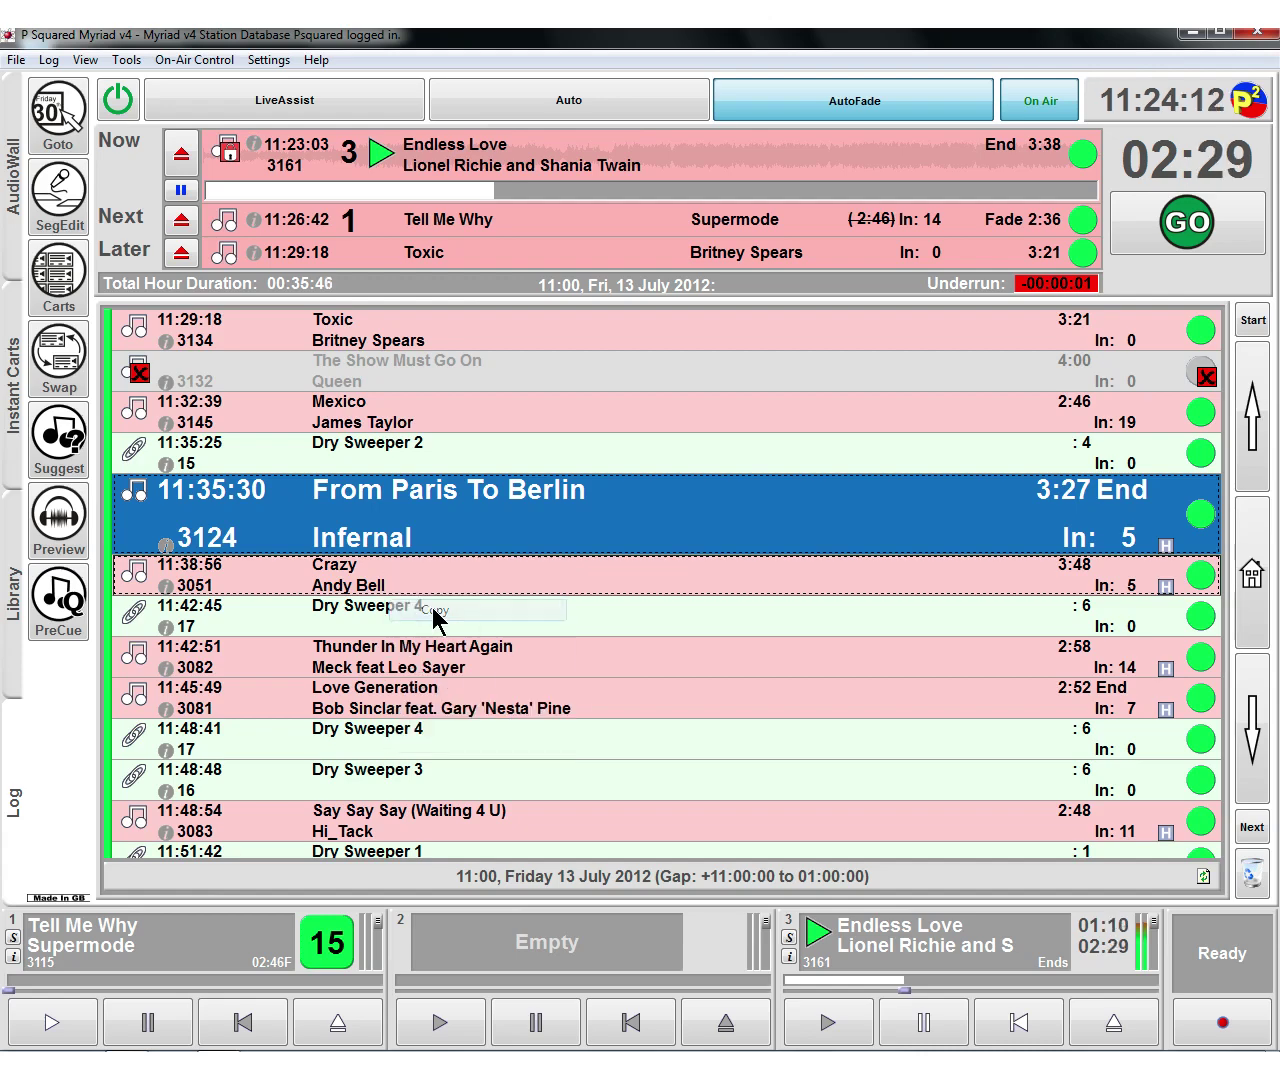
pyautogui.click(371, 740)
pyautogui.click(370, 780)
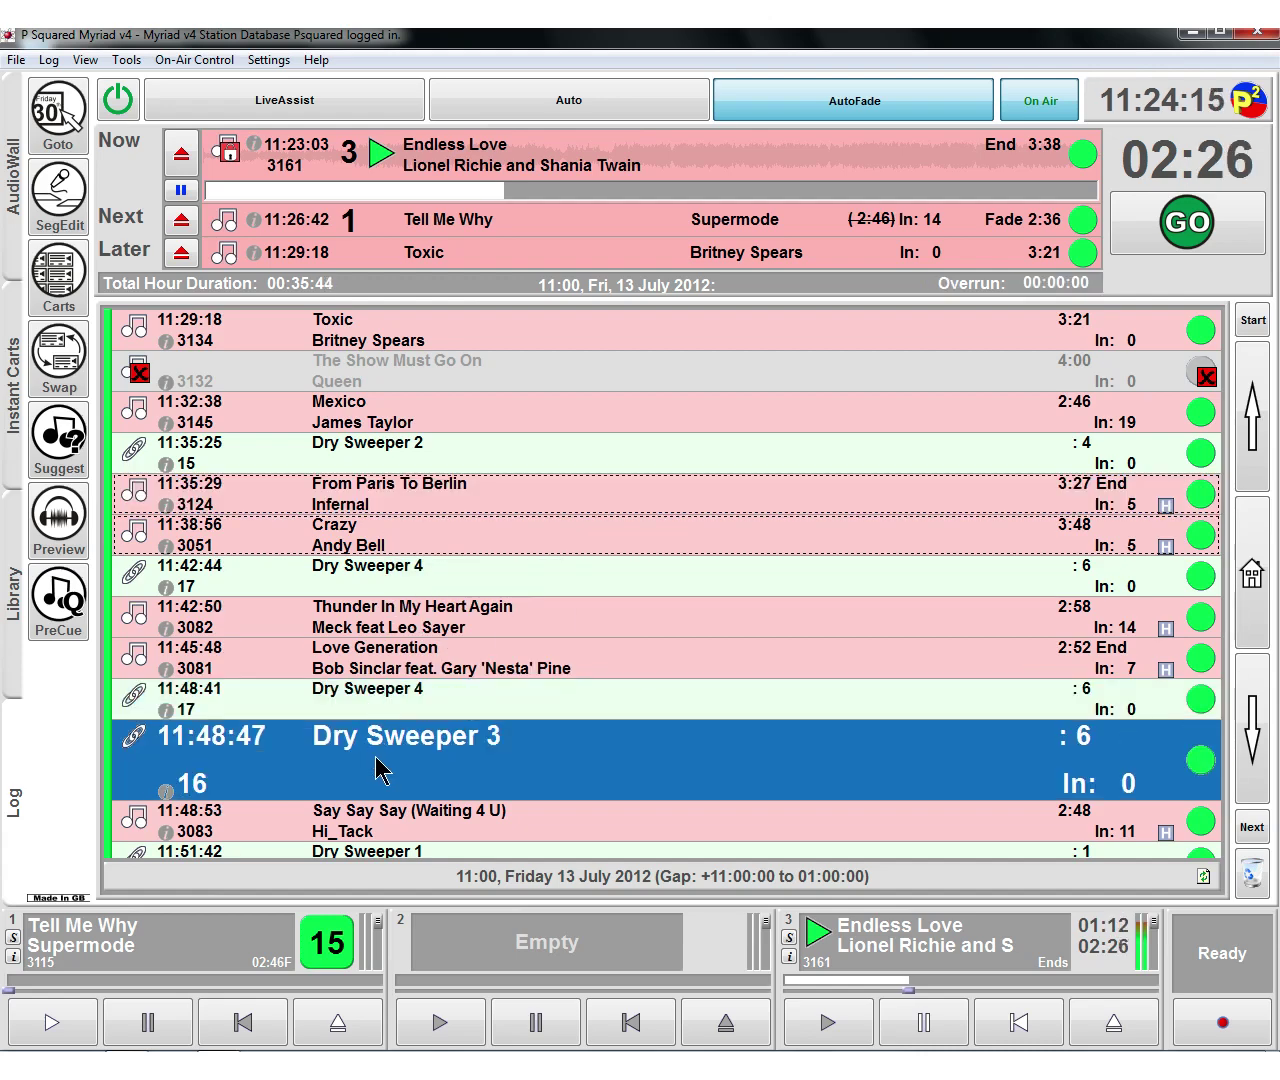
pyautogui.rightClick(376, 757)
pyautogui.click(423, 802)
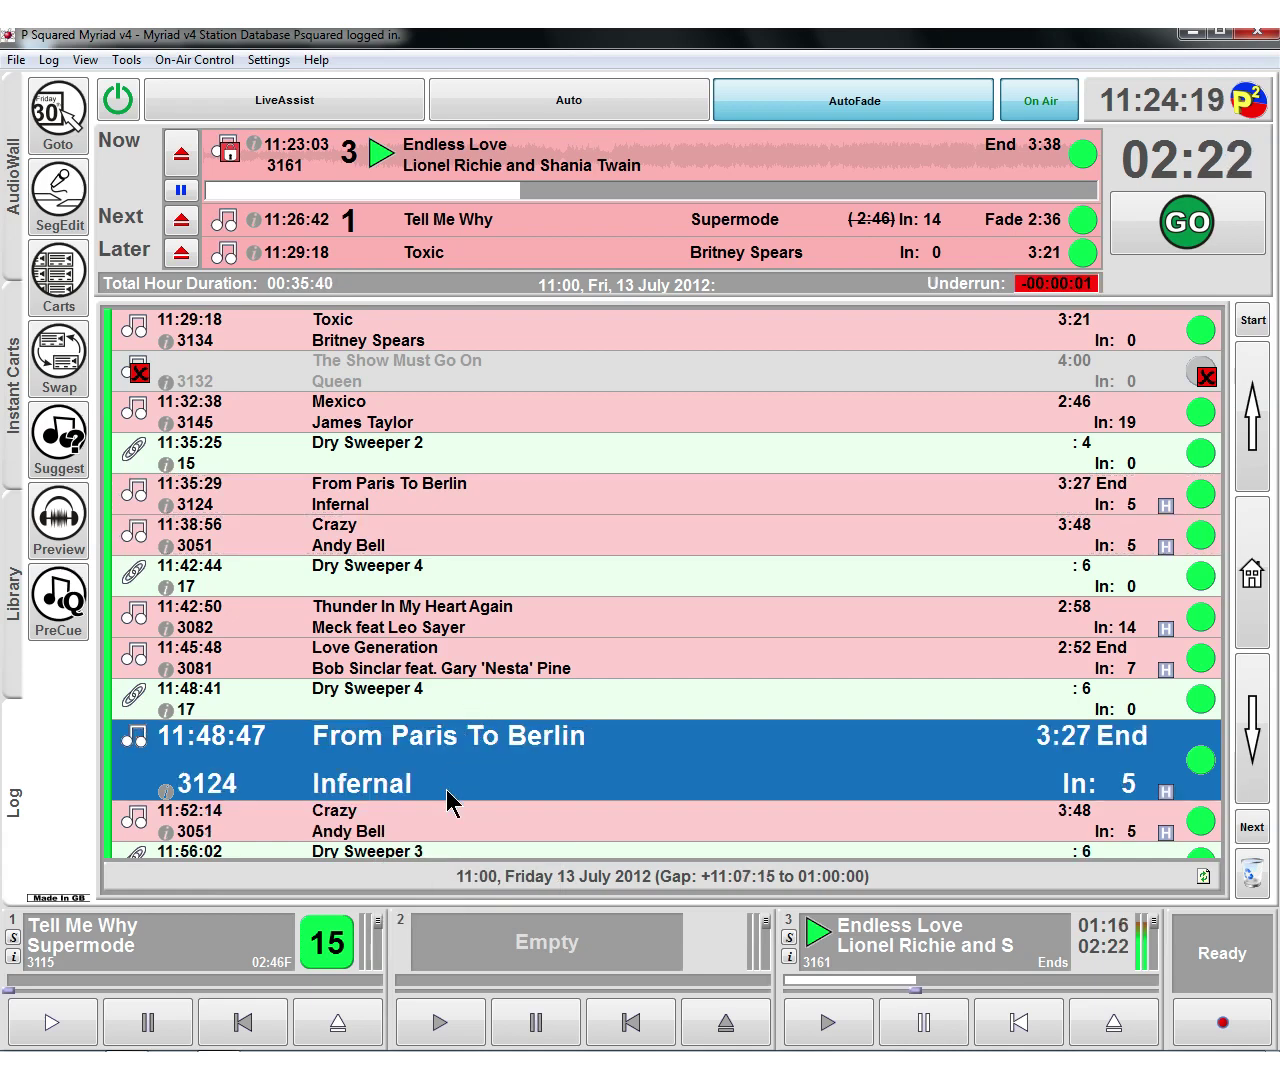
# - Clear the row selection from the right-click menu and bring up From Paris To Berlin's context menu
pyautogui.rightClick(429, 540)
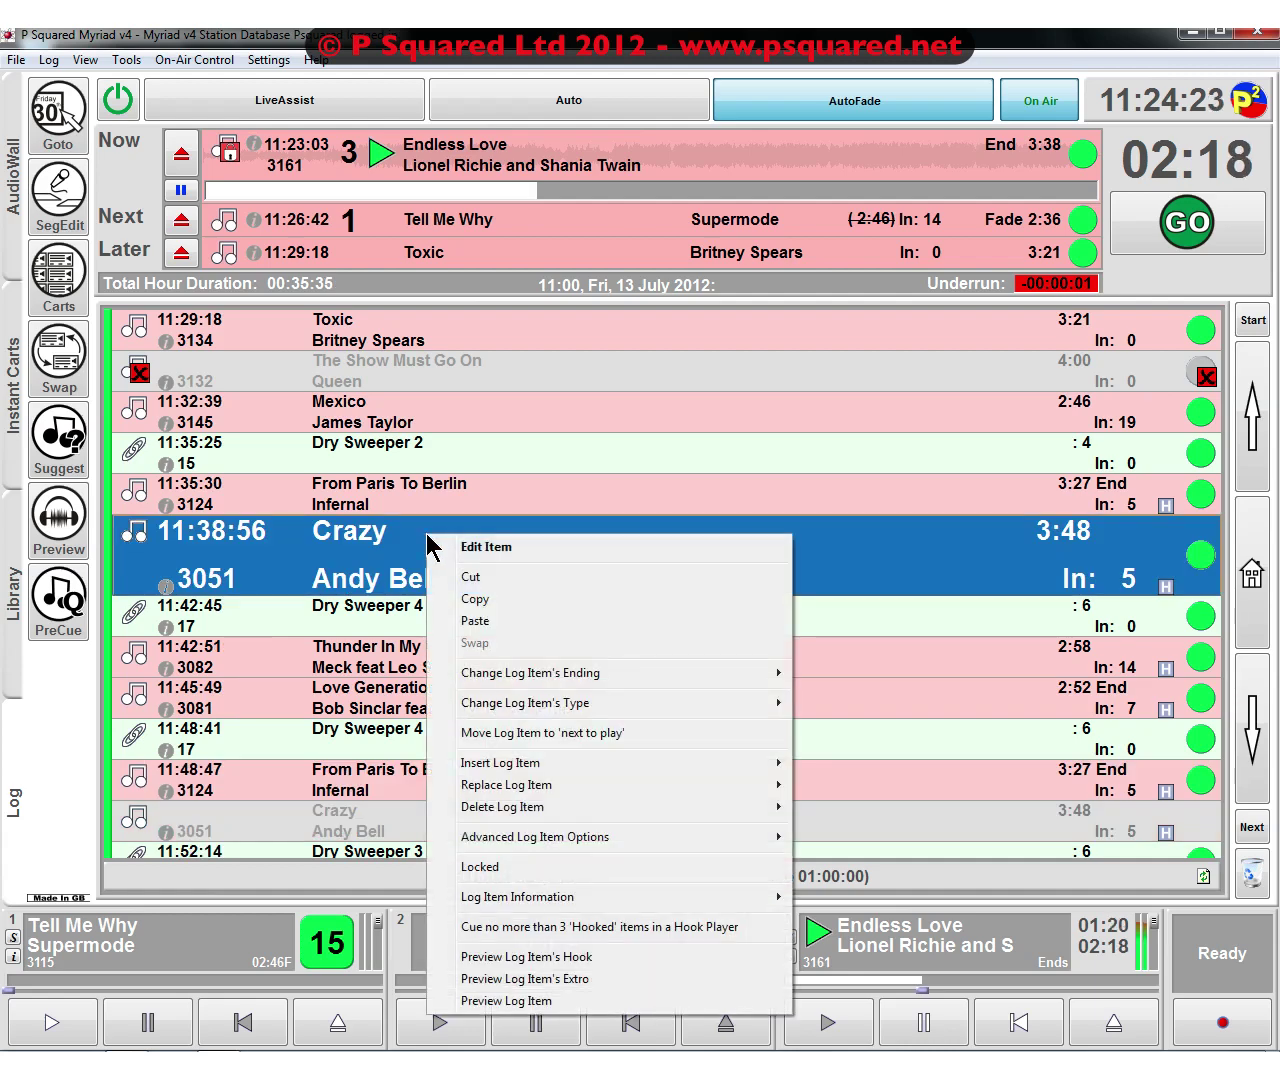
pyautogui.click(396, 606)
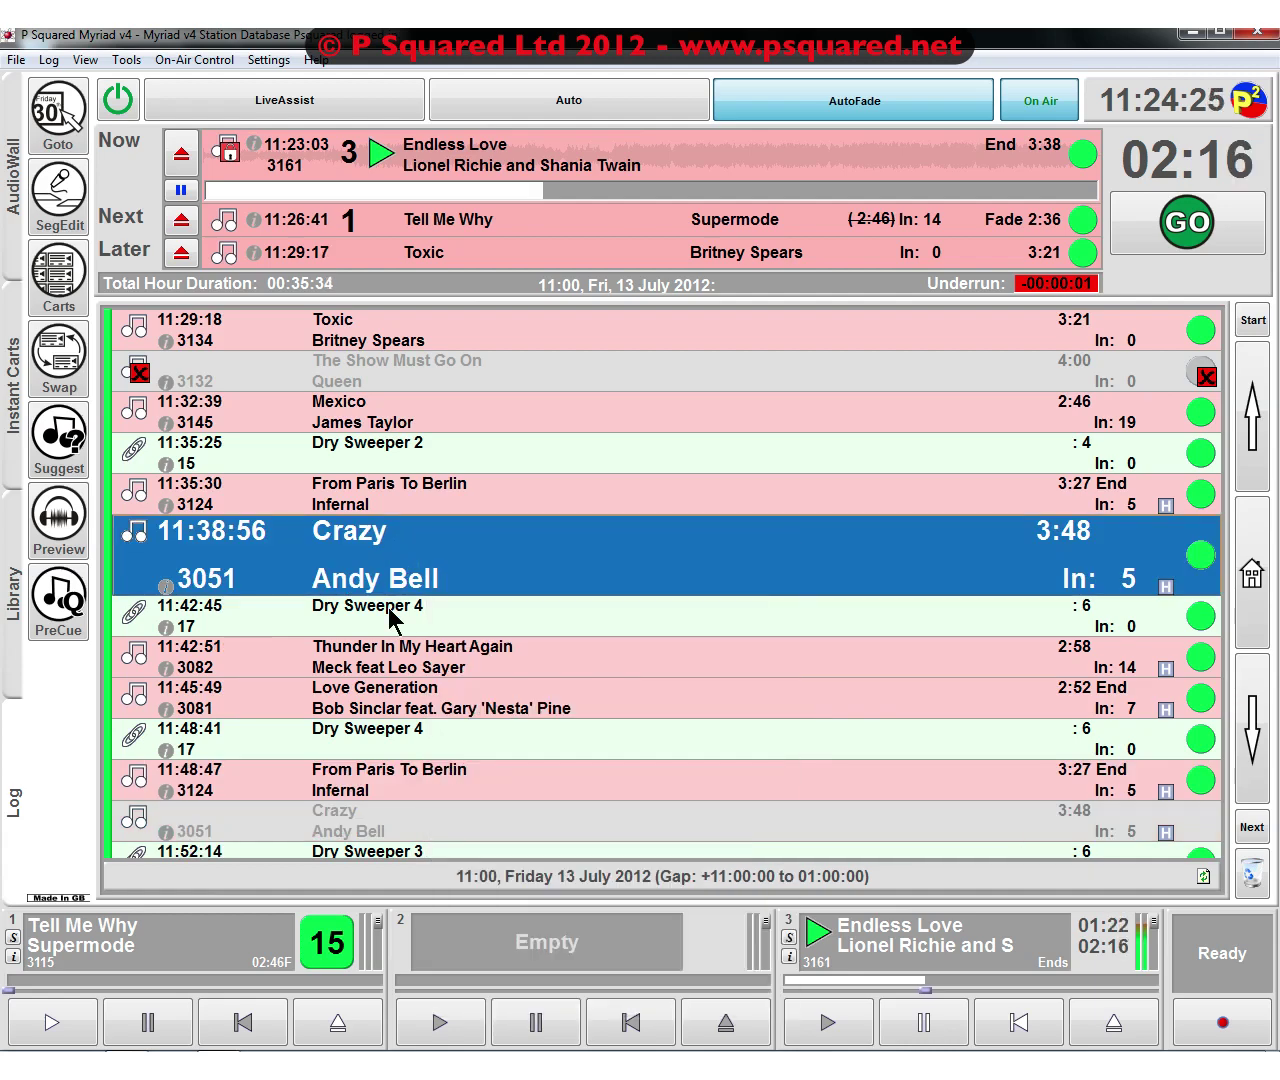
pyautogui.rightClick(397, 608)
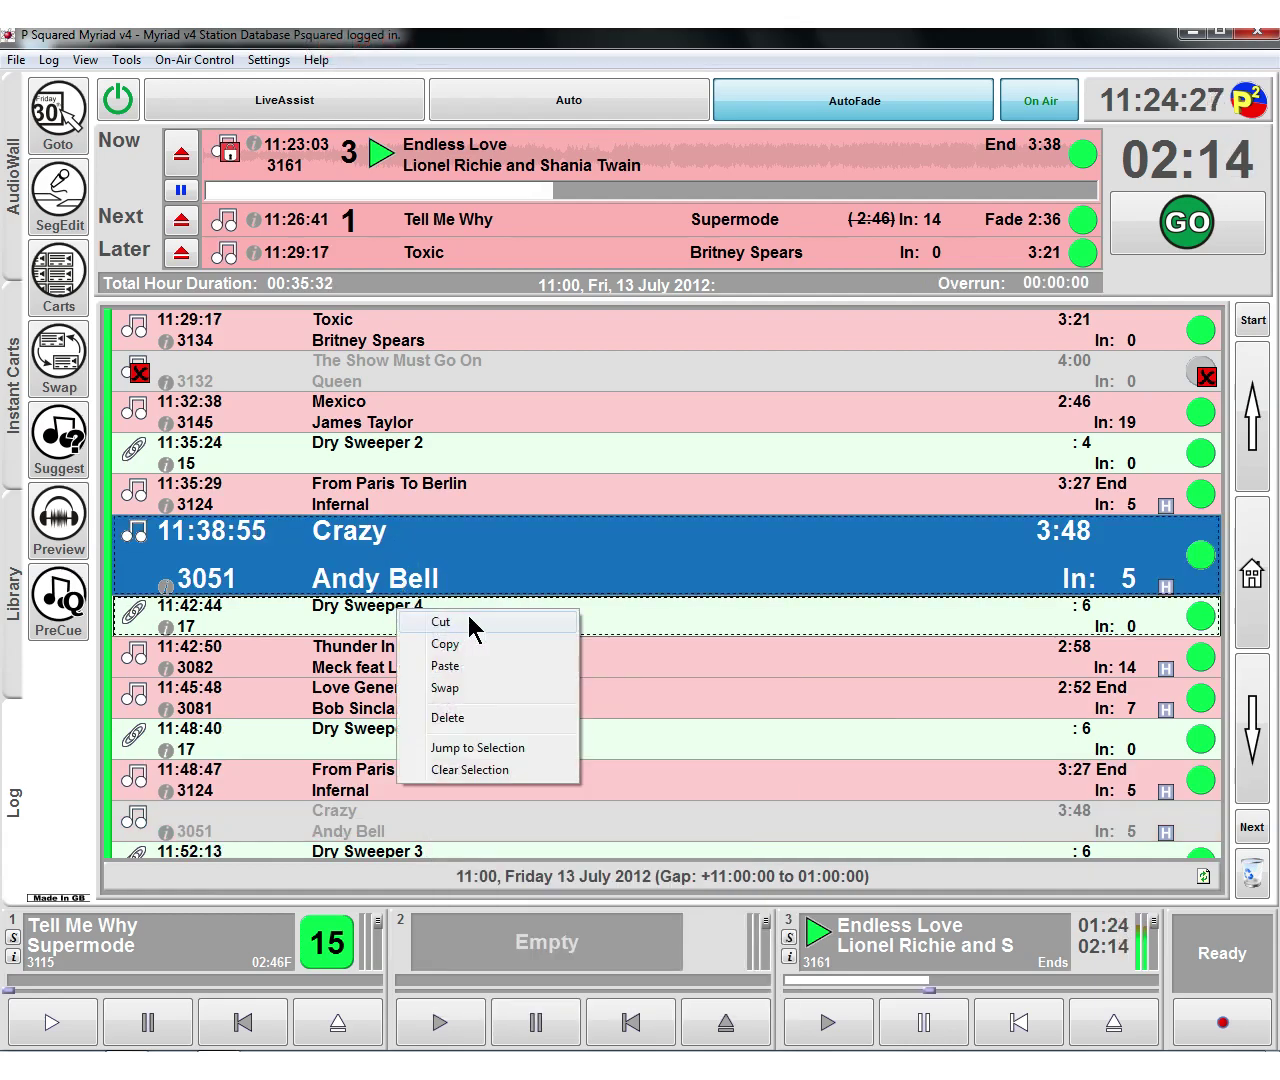
pyautogui.click(524, 776)
pyautogui.click(496, 708)
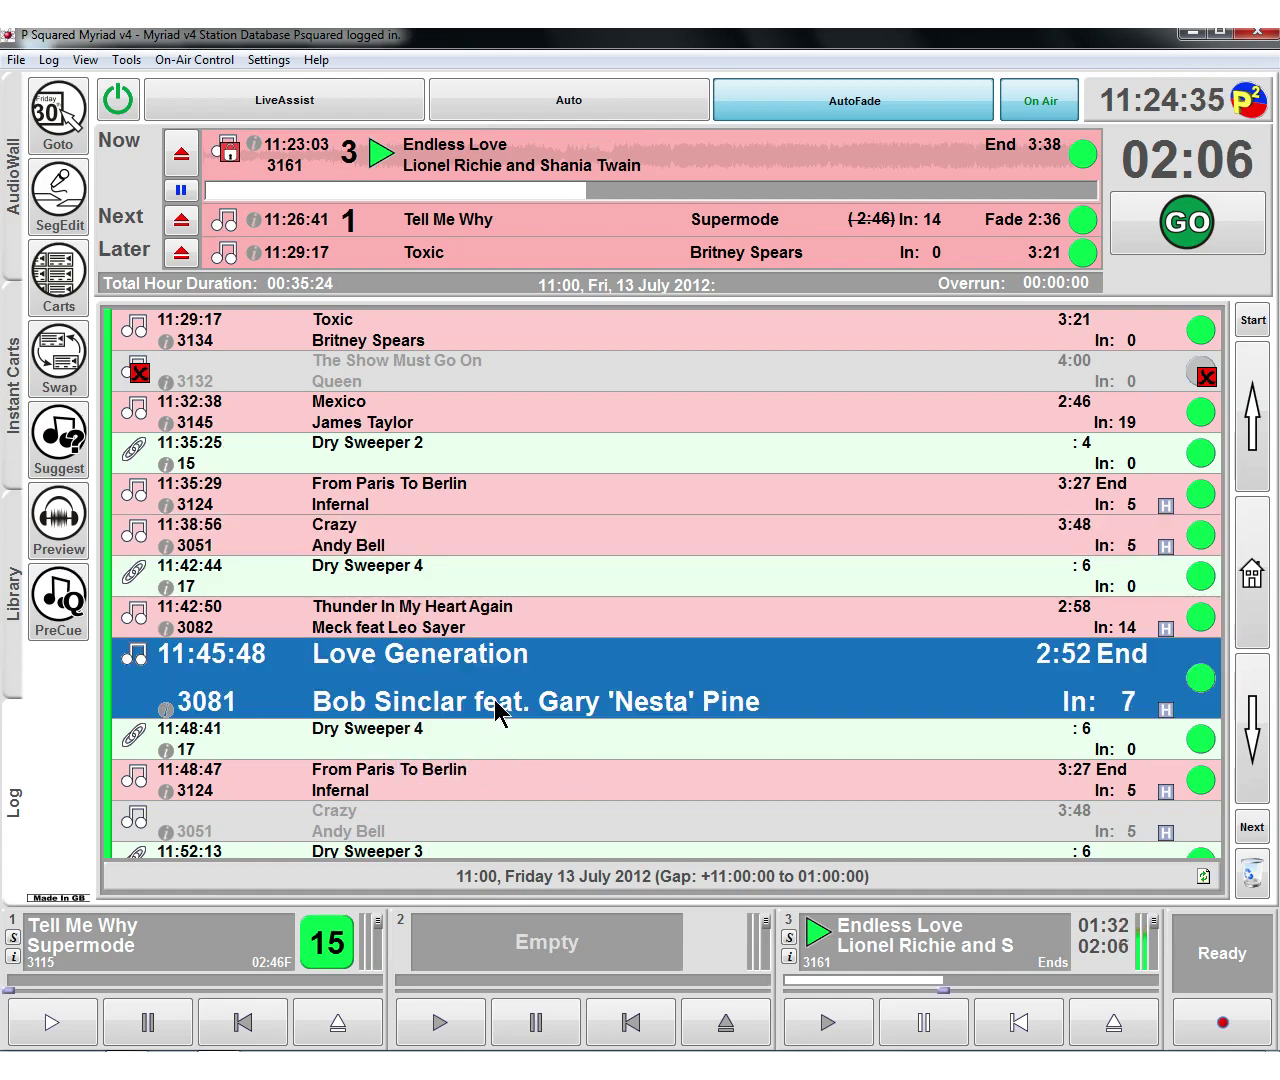
pyautogui.rightClick(391, 507)
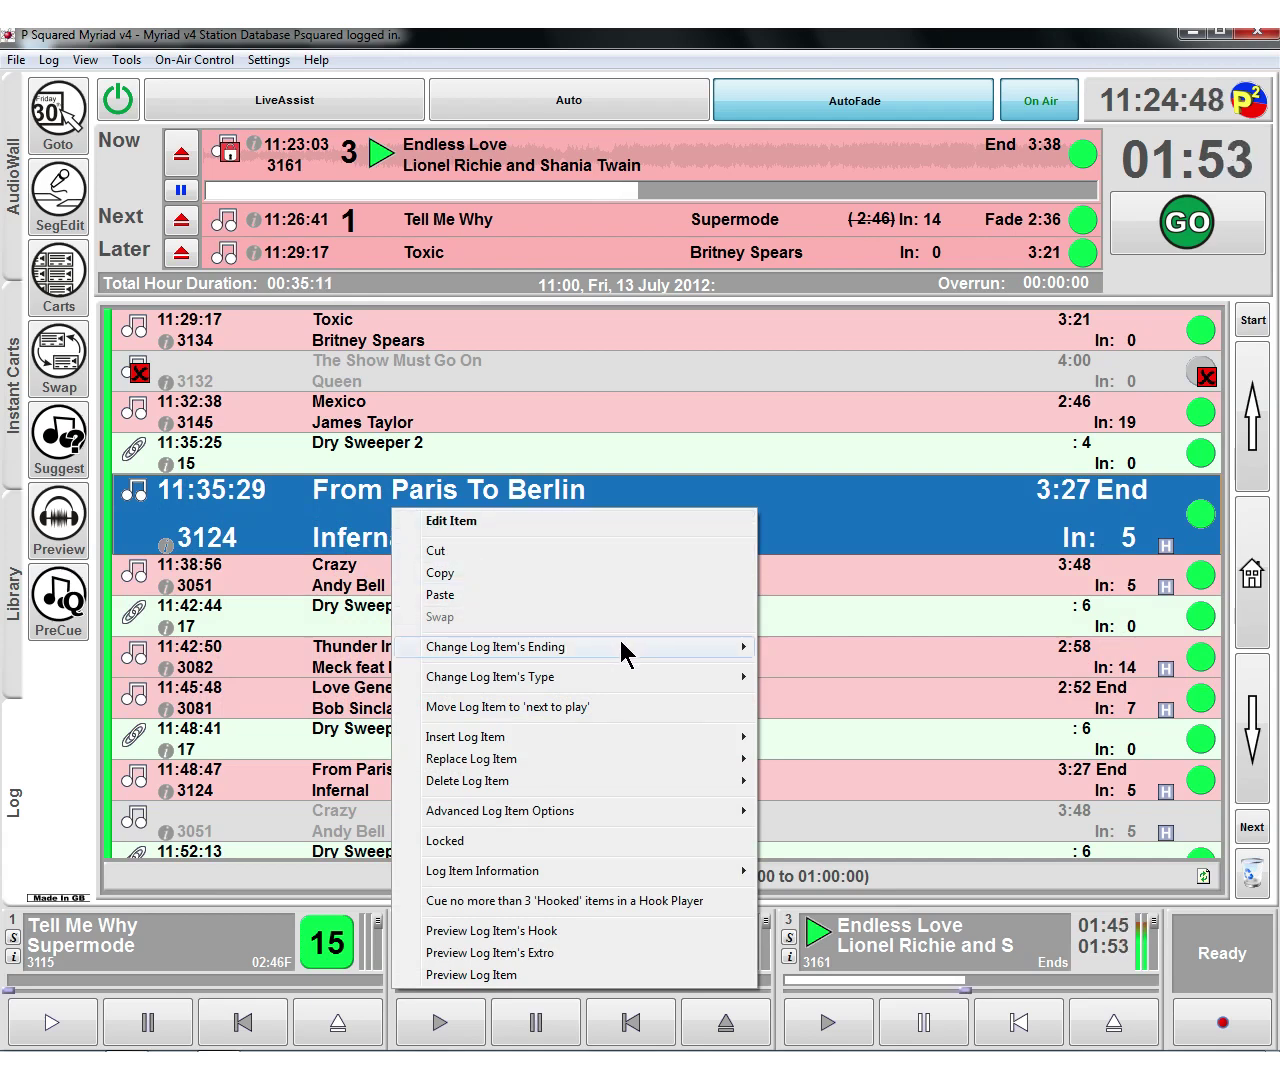
# - In LiveAssist, set From Paris To Berlin's ending to 'Stop at the end and wait'
pyautogui.moveTo(623, 643)
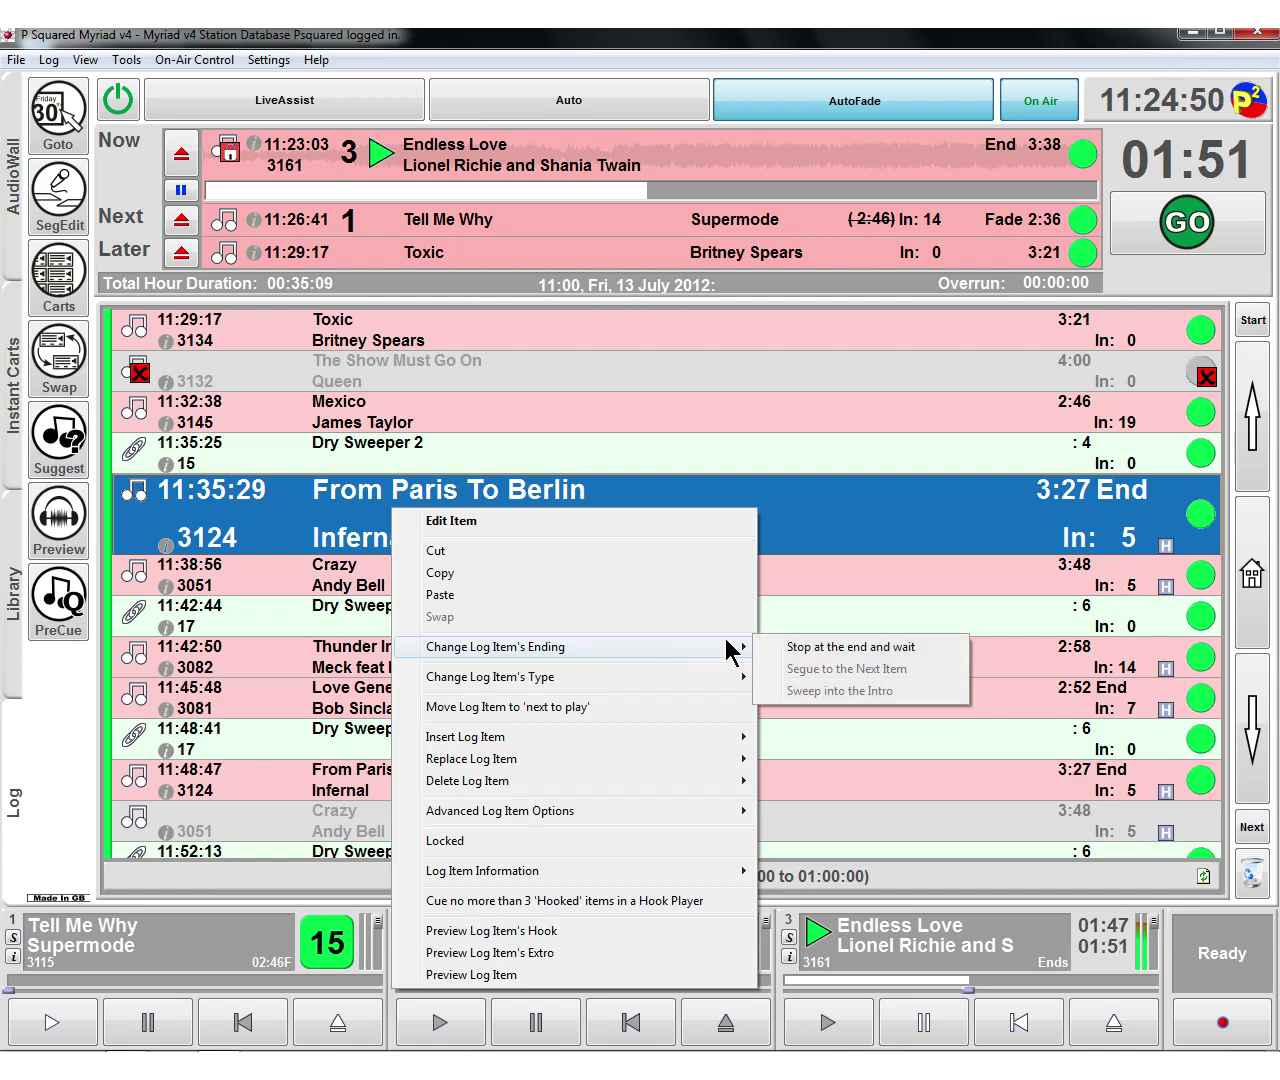
pyautogui.click(818, 648)
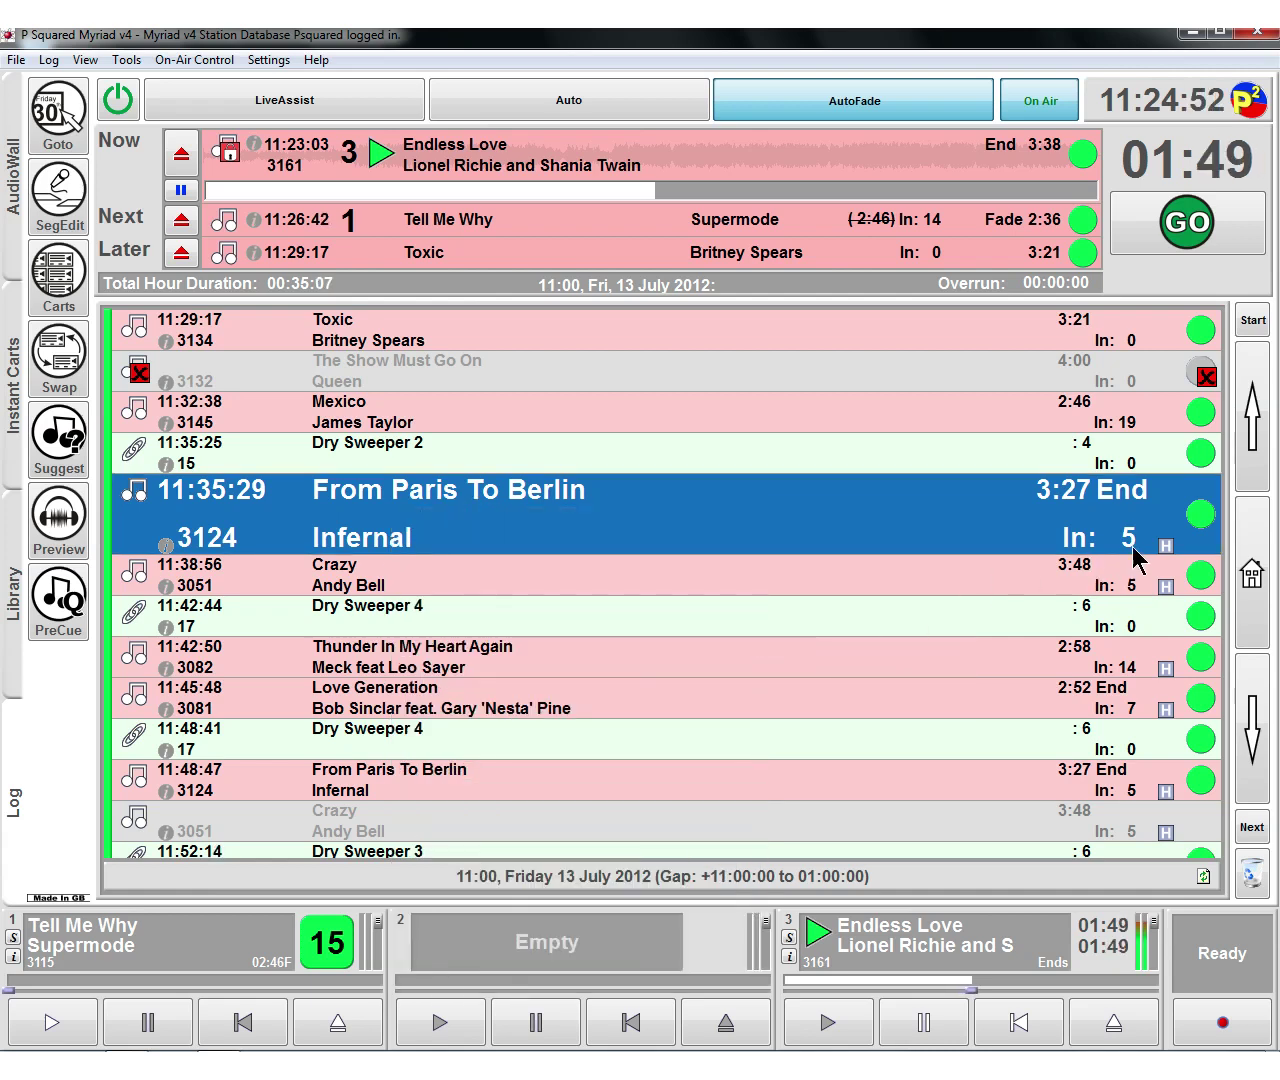
pyautogui.click(345, 106)
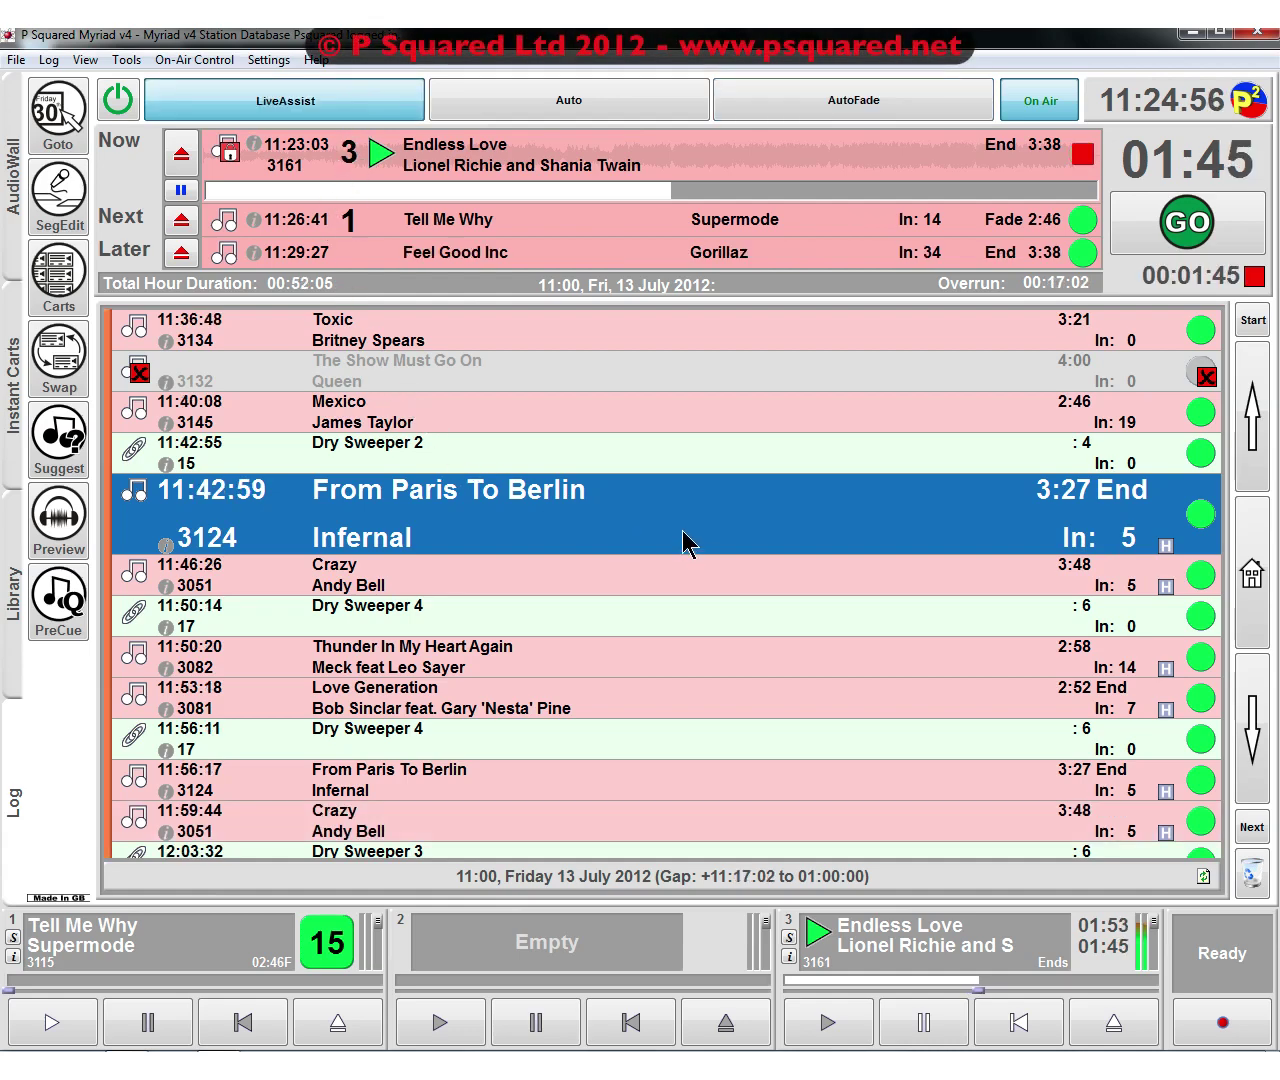
pyautogui.rightClick(568, 508)
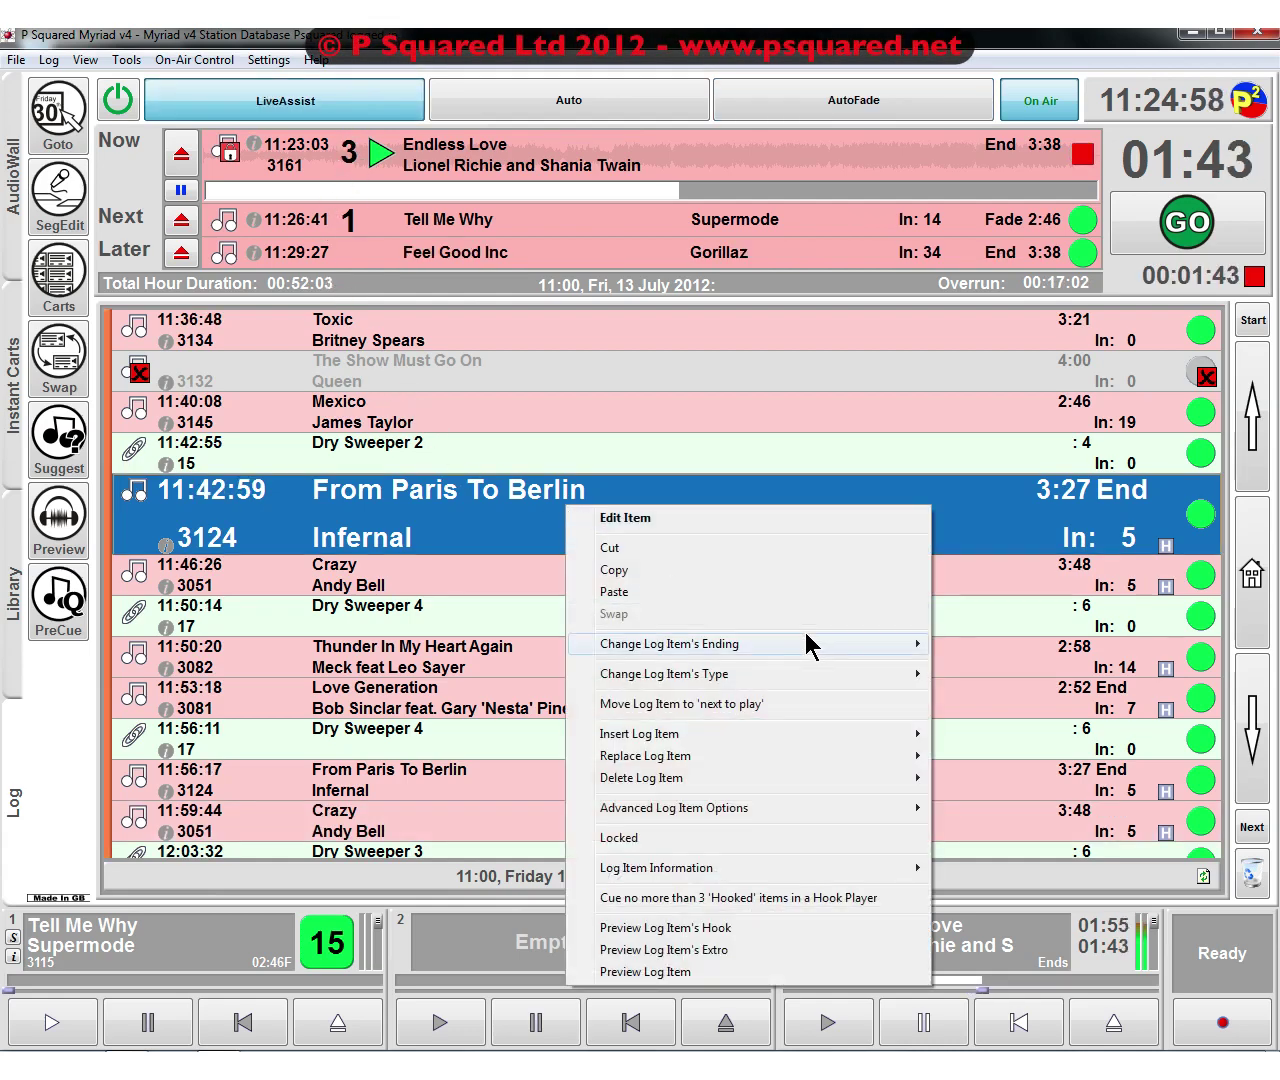
pyautogui.moveTo(862, 645)
pyautogui.click(970, 644)
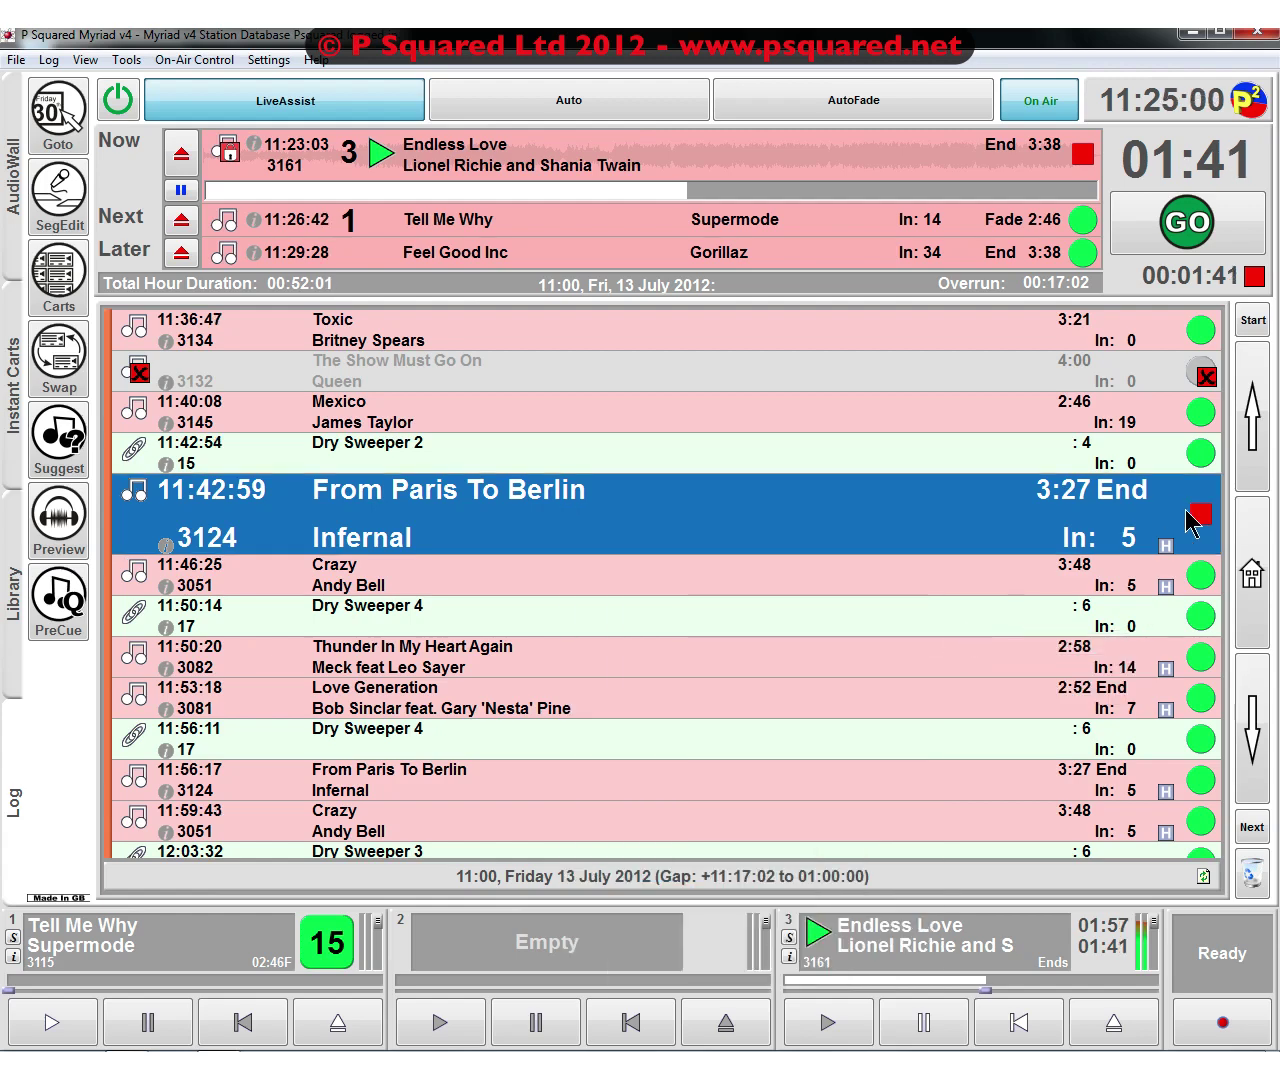
# - Move From Paris To Berlin to next to play, ahead of Tell Me Why
pyautogui.rightClick(619, 522)
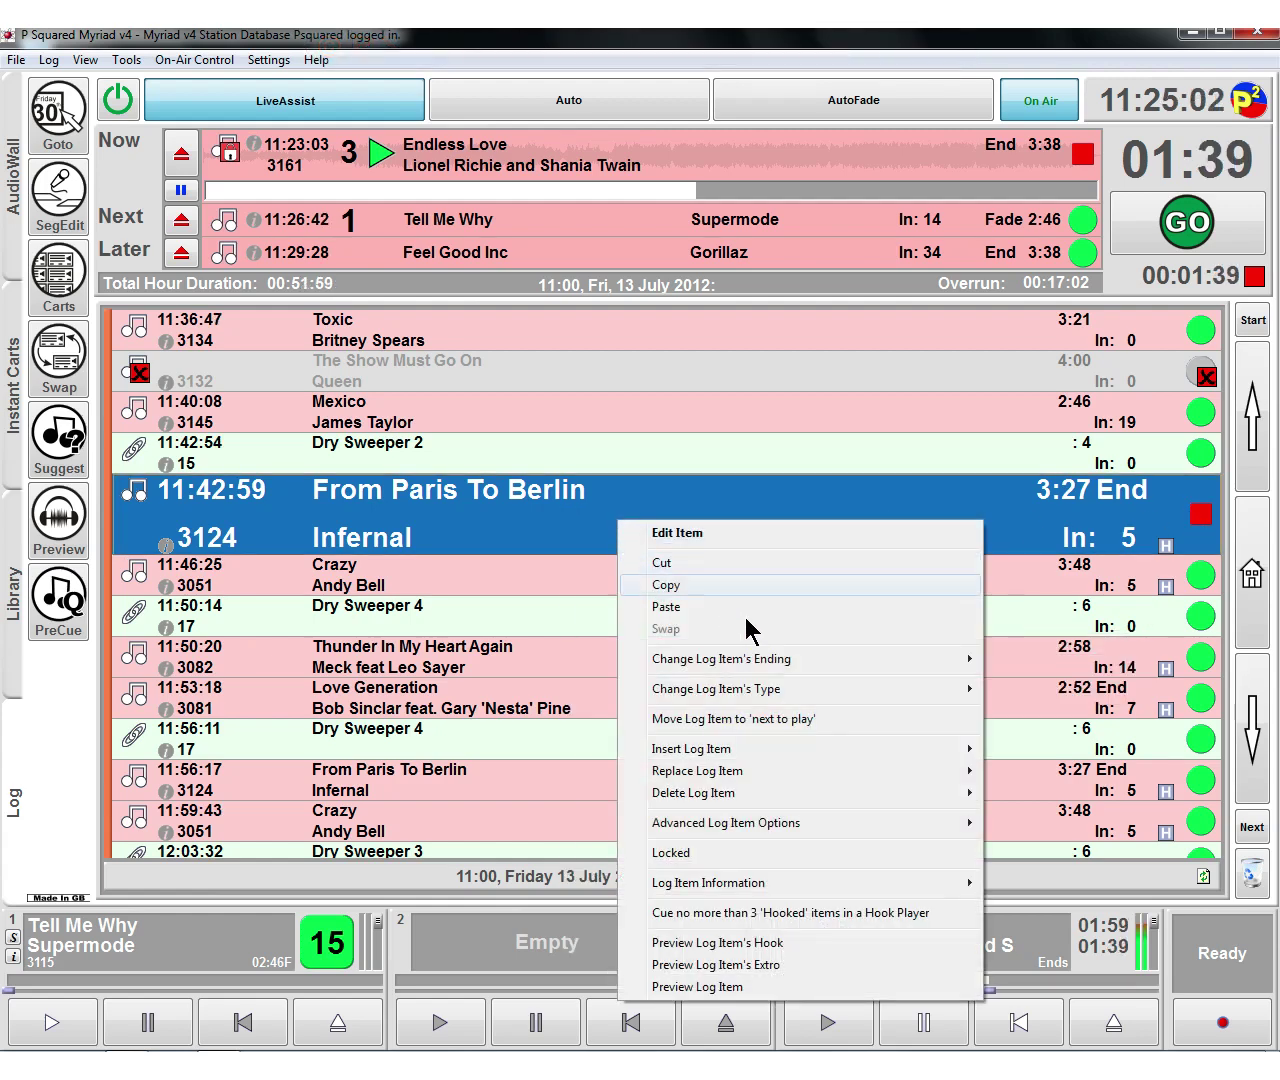
pyautogui.moveTo(809, 685)
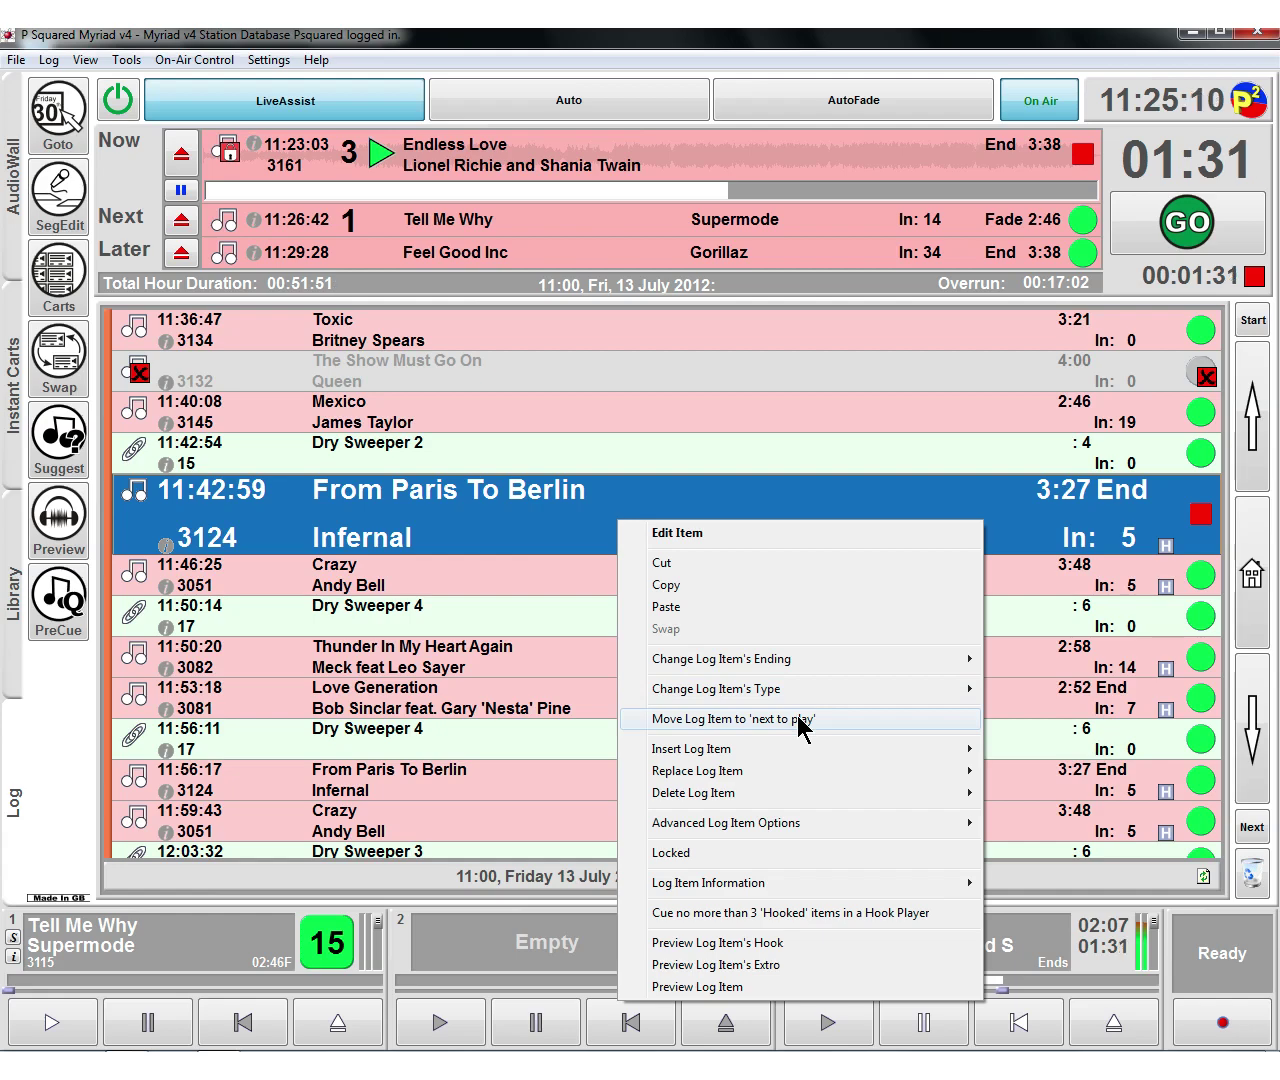
pyautogui.click(798, 718)
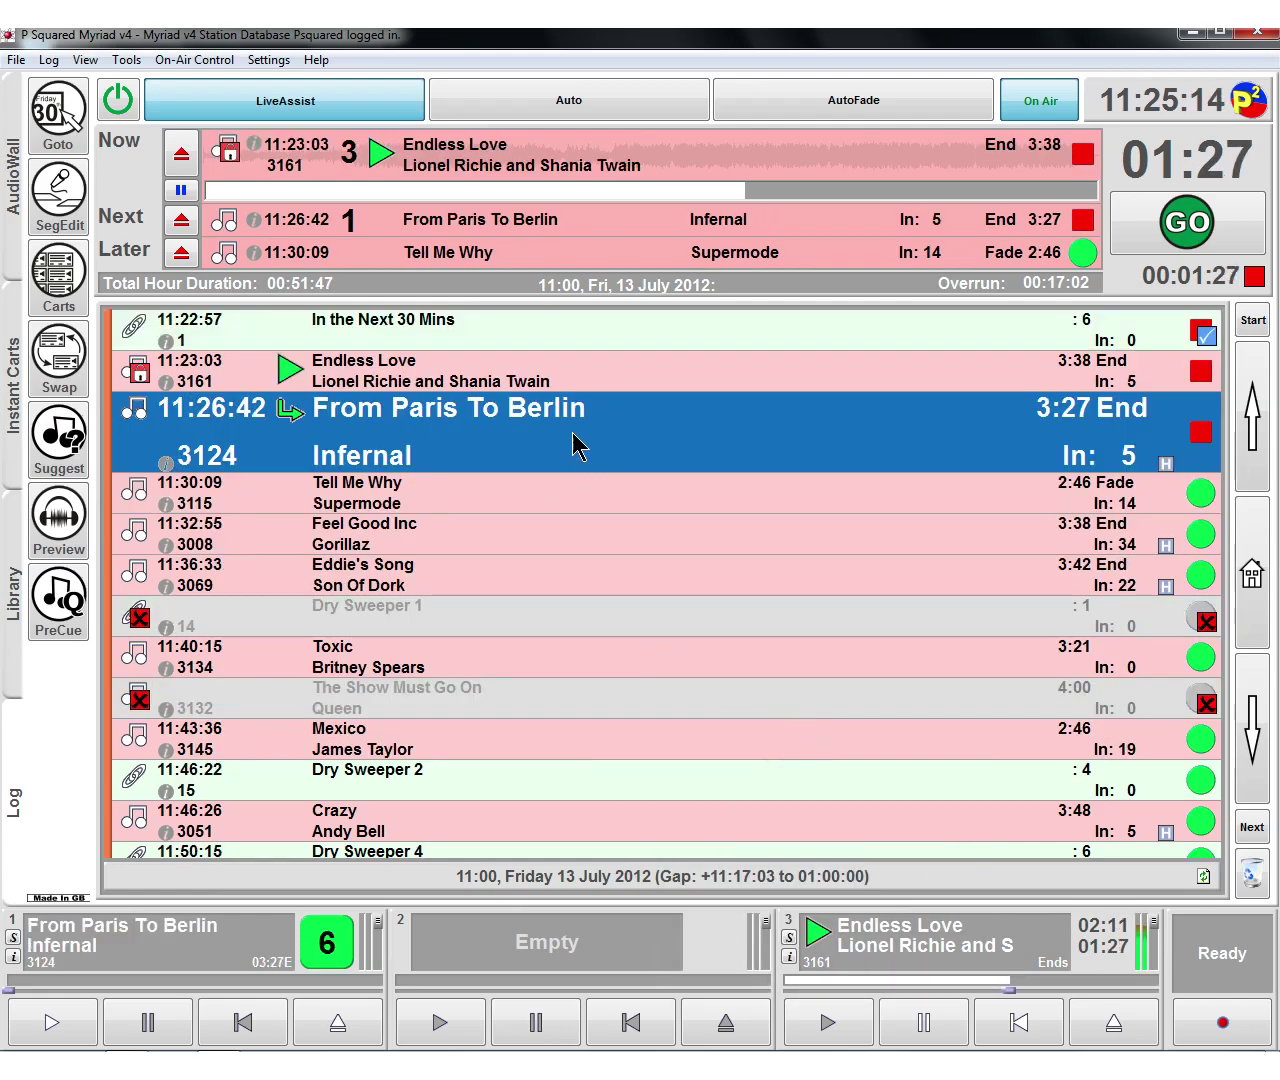
# - Insert the Mixed Sweeper 1 cart into the log before Tell Me Why
pyautogui.rightClick(586, 449)
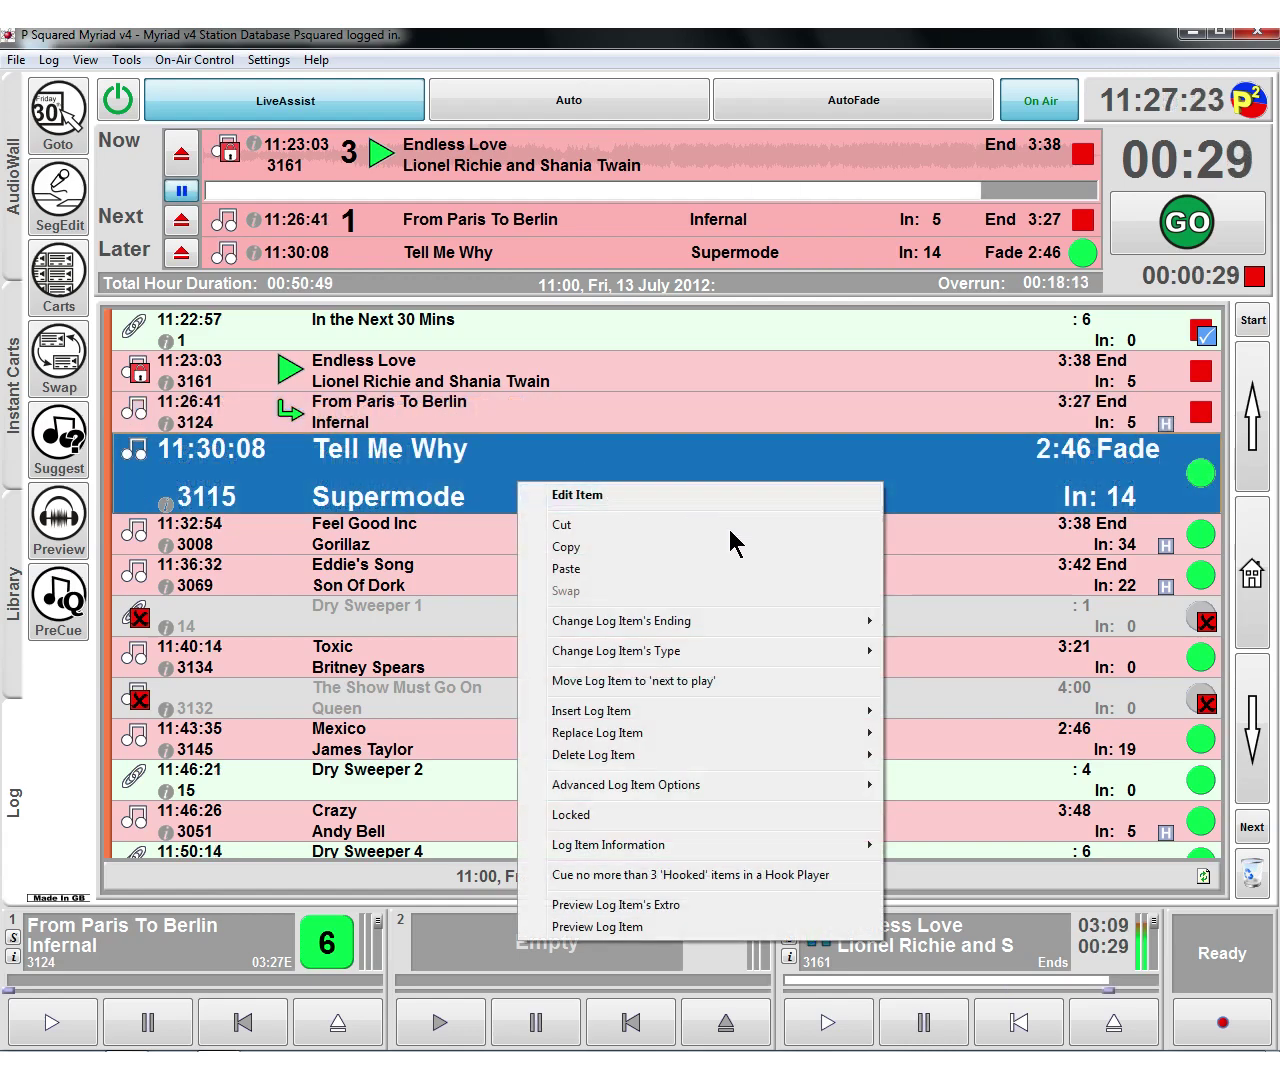
pyautogui.moveTo(766, 707)
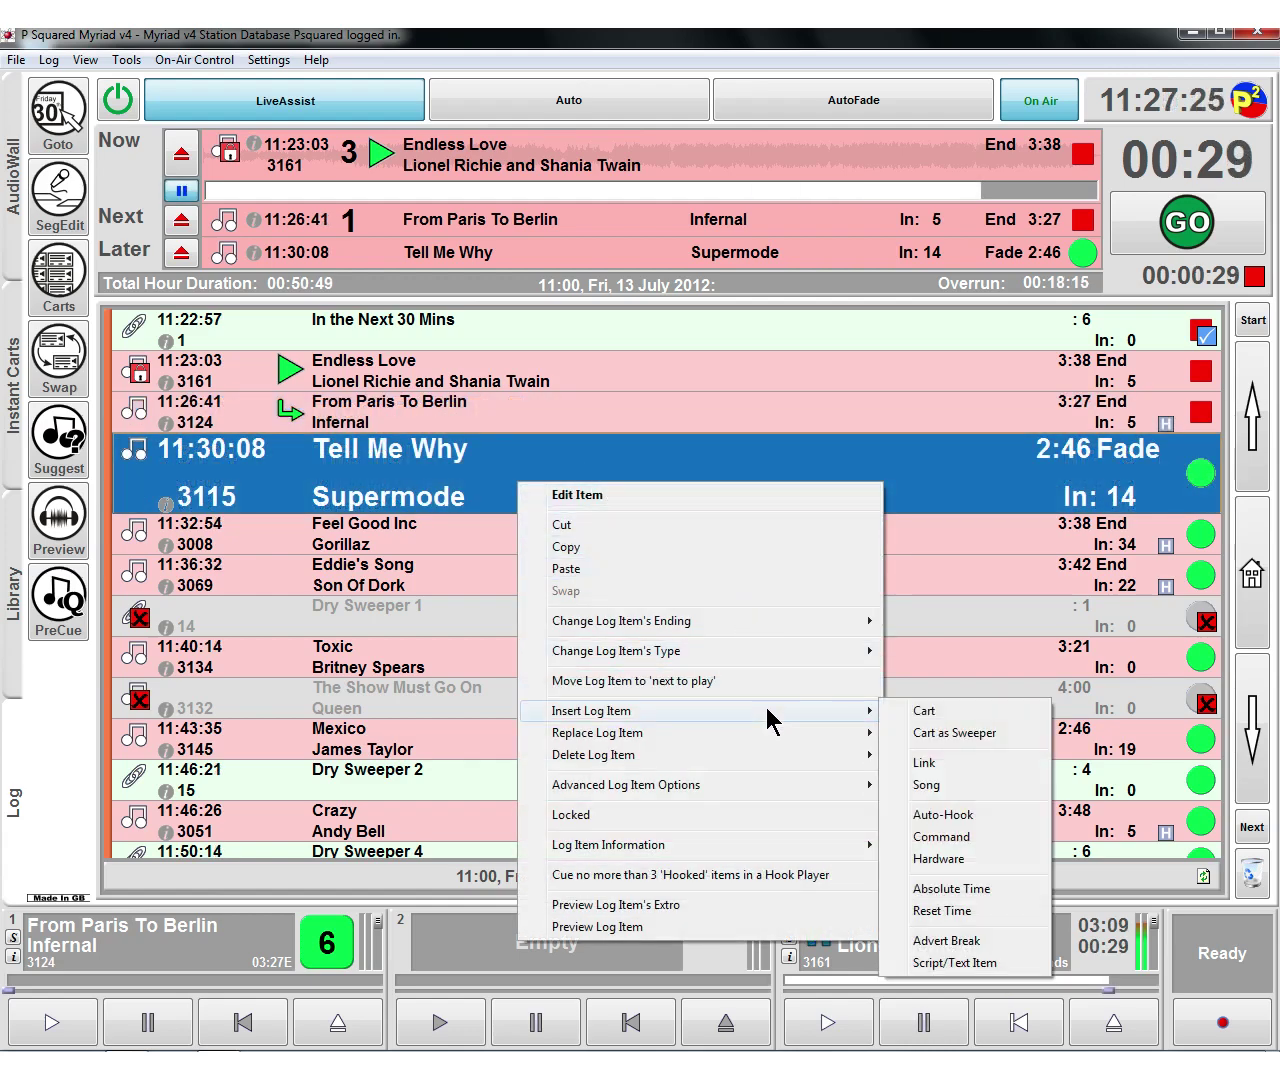
pyautogui.click(928, 711)
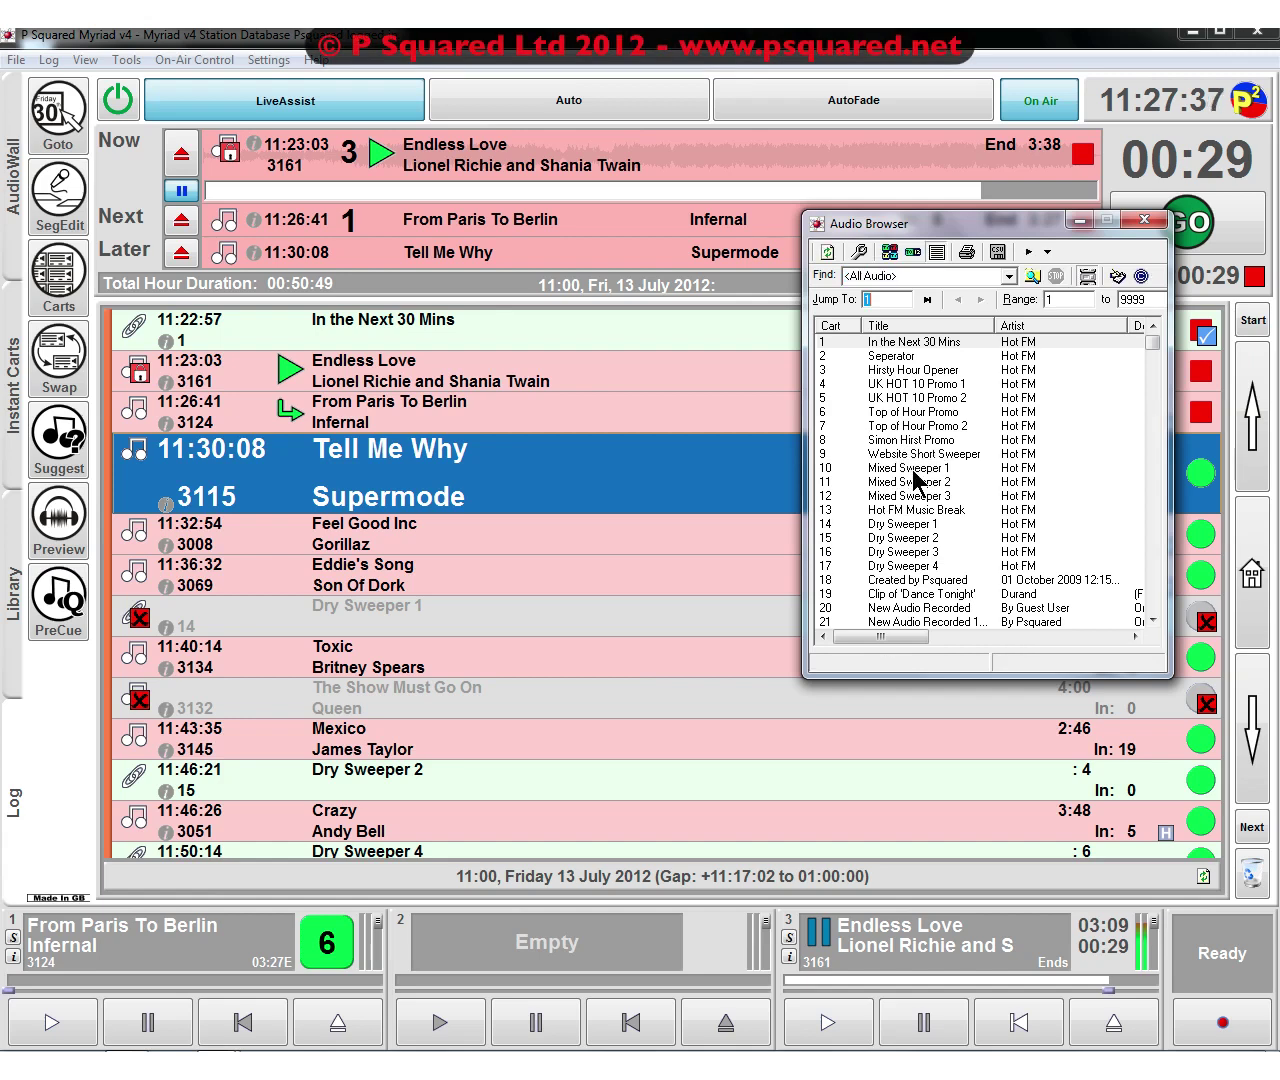
pyautogui.doubleClick(918, 473)
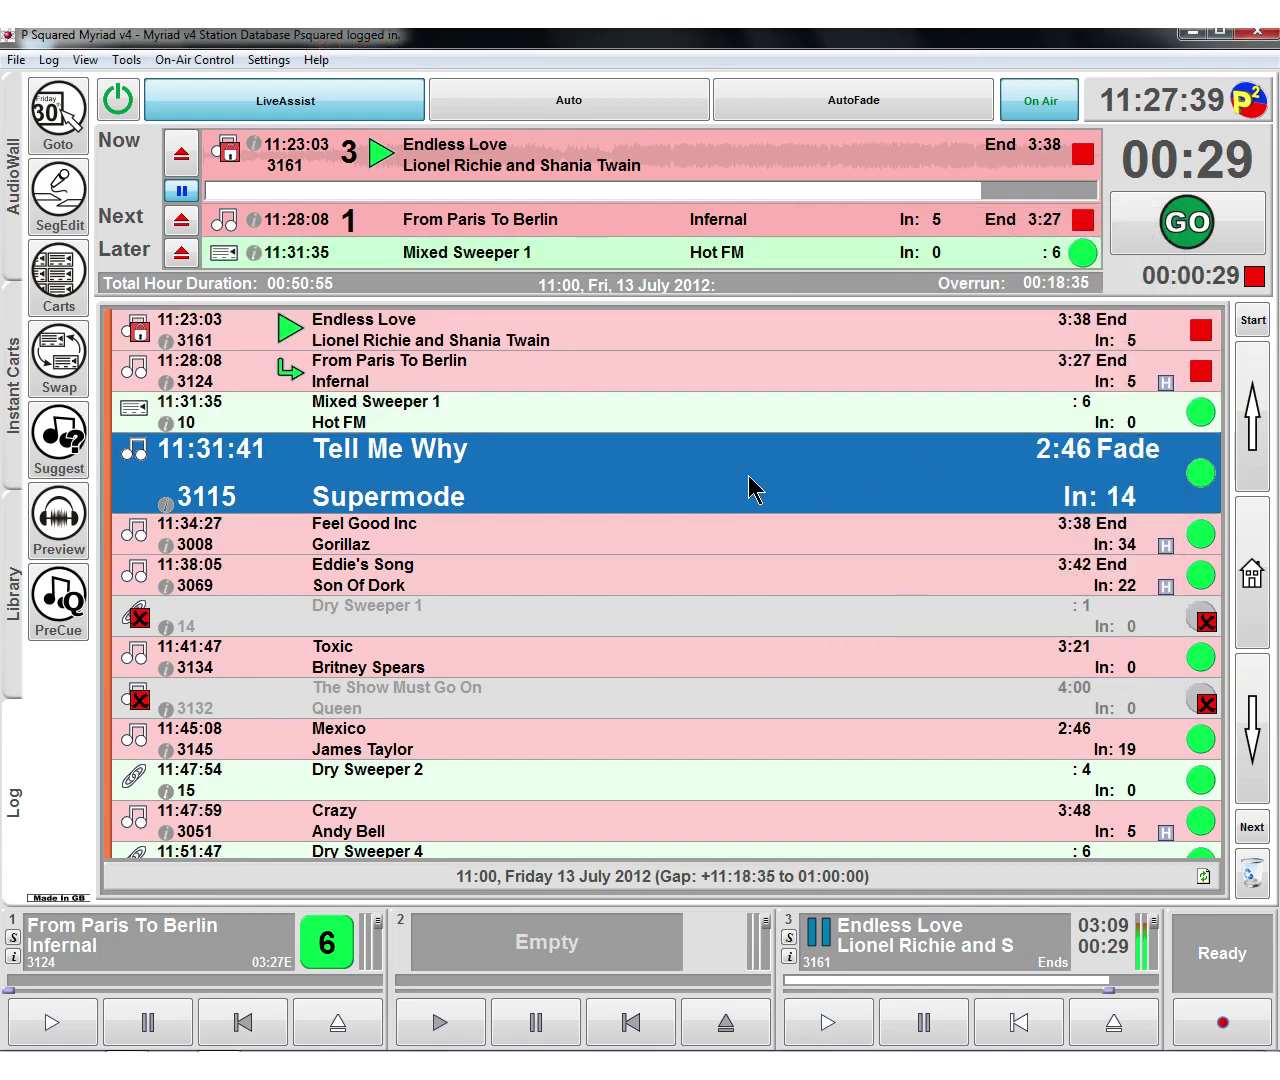
# - Insert Dry Sweeper 1 as a sweeper and move it below Feel Good Inc
pyautogui.rightClick(496, 472)
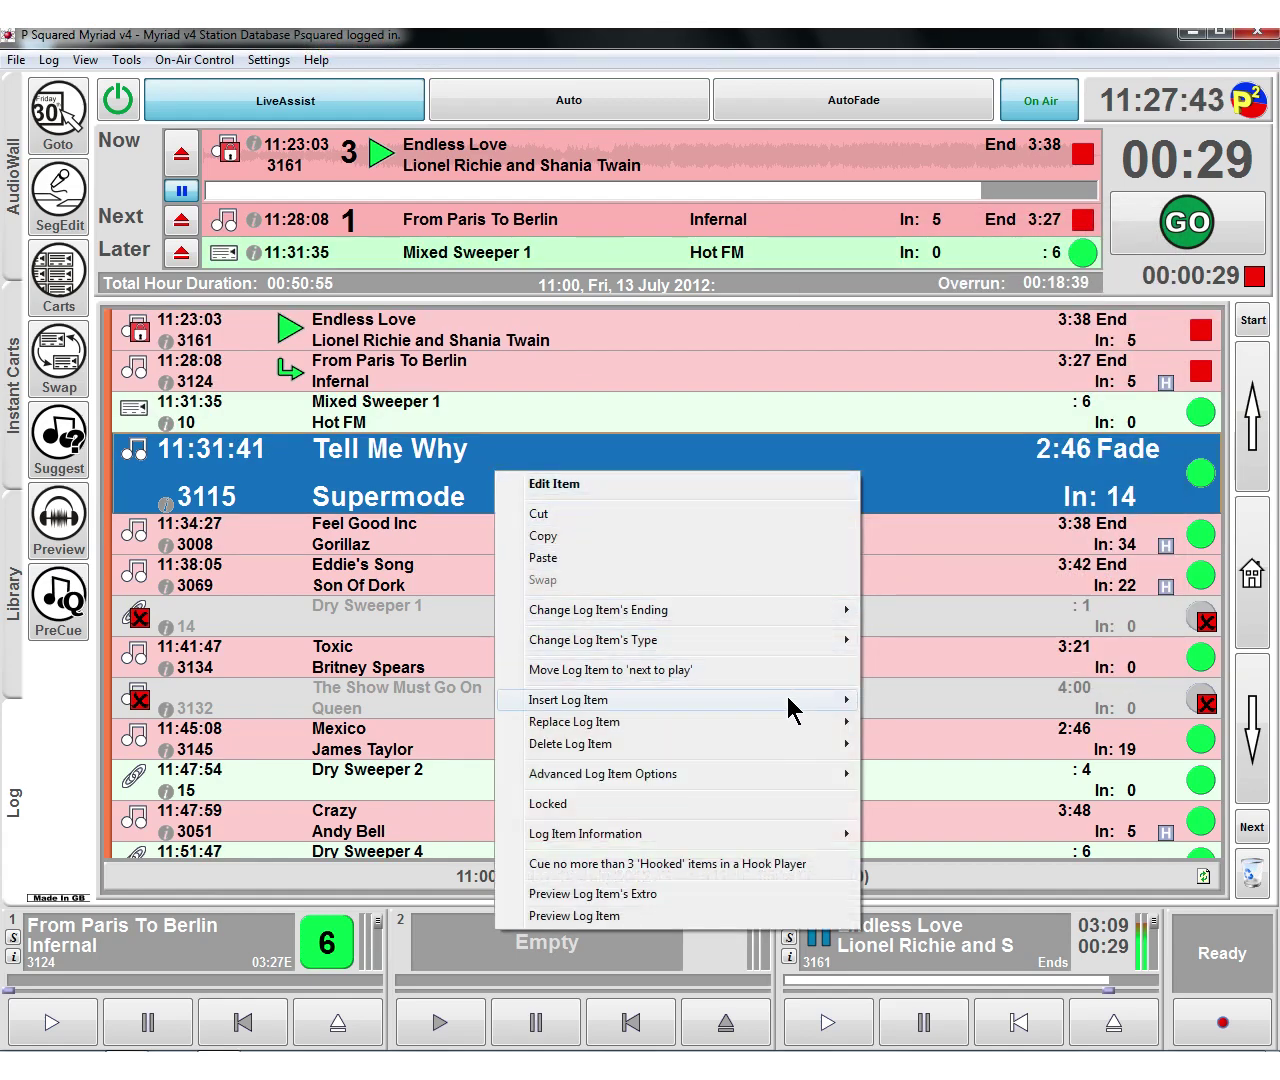
pyautogui.moveTo(794, 700)
pyautogui.click(911, 720)
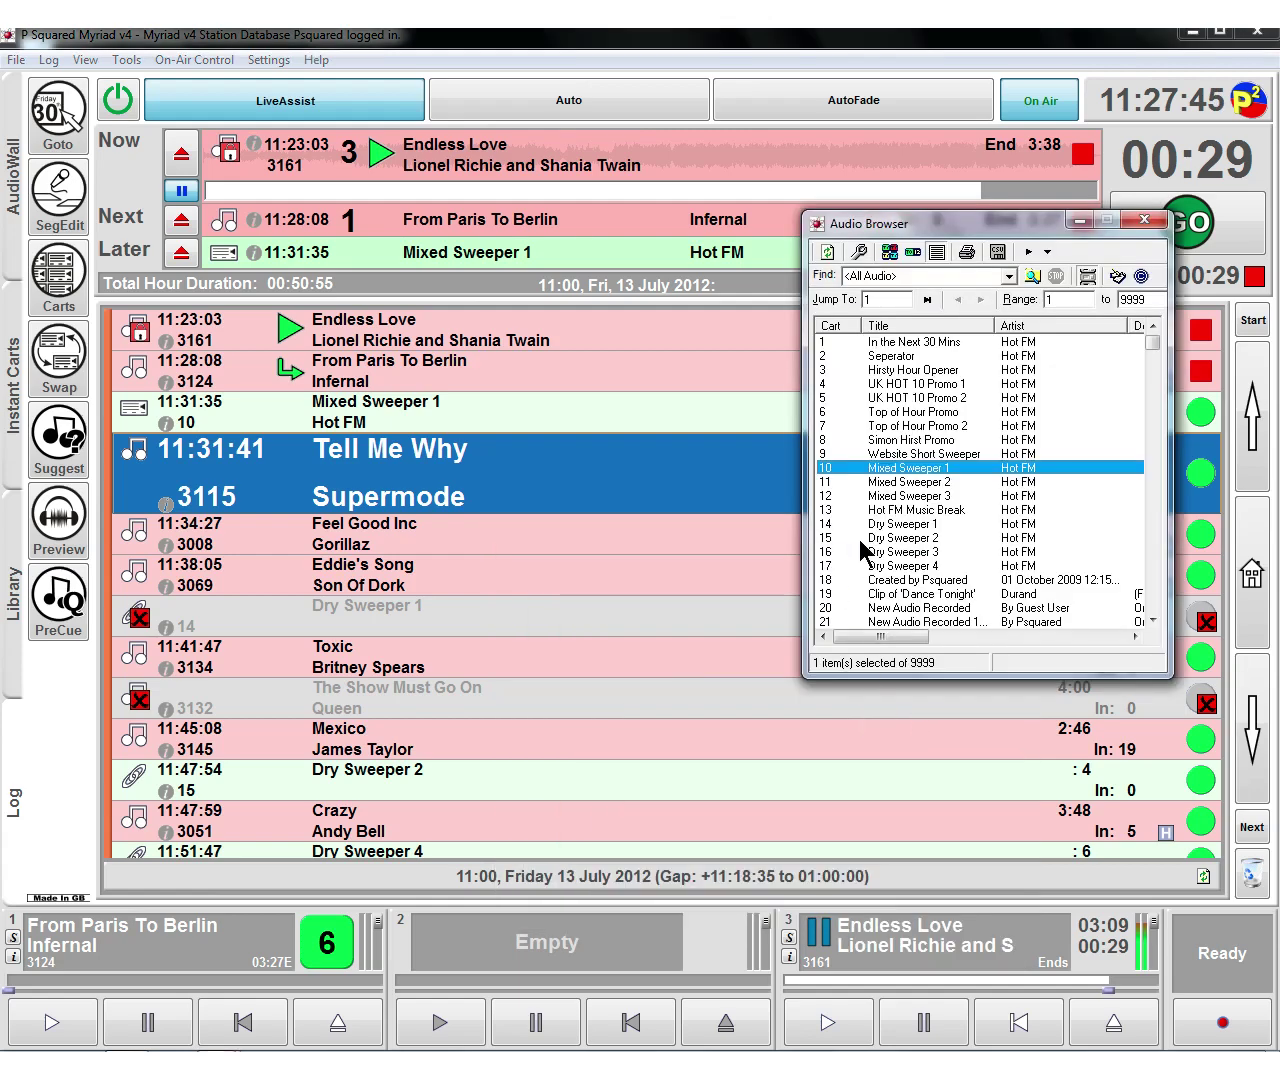
pyautogui.doubleClick(886, 524)
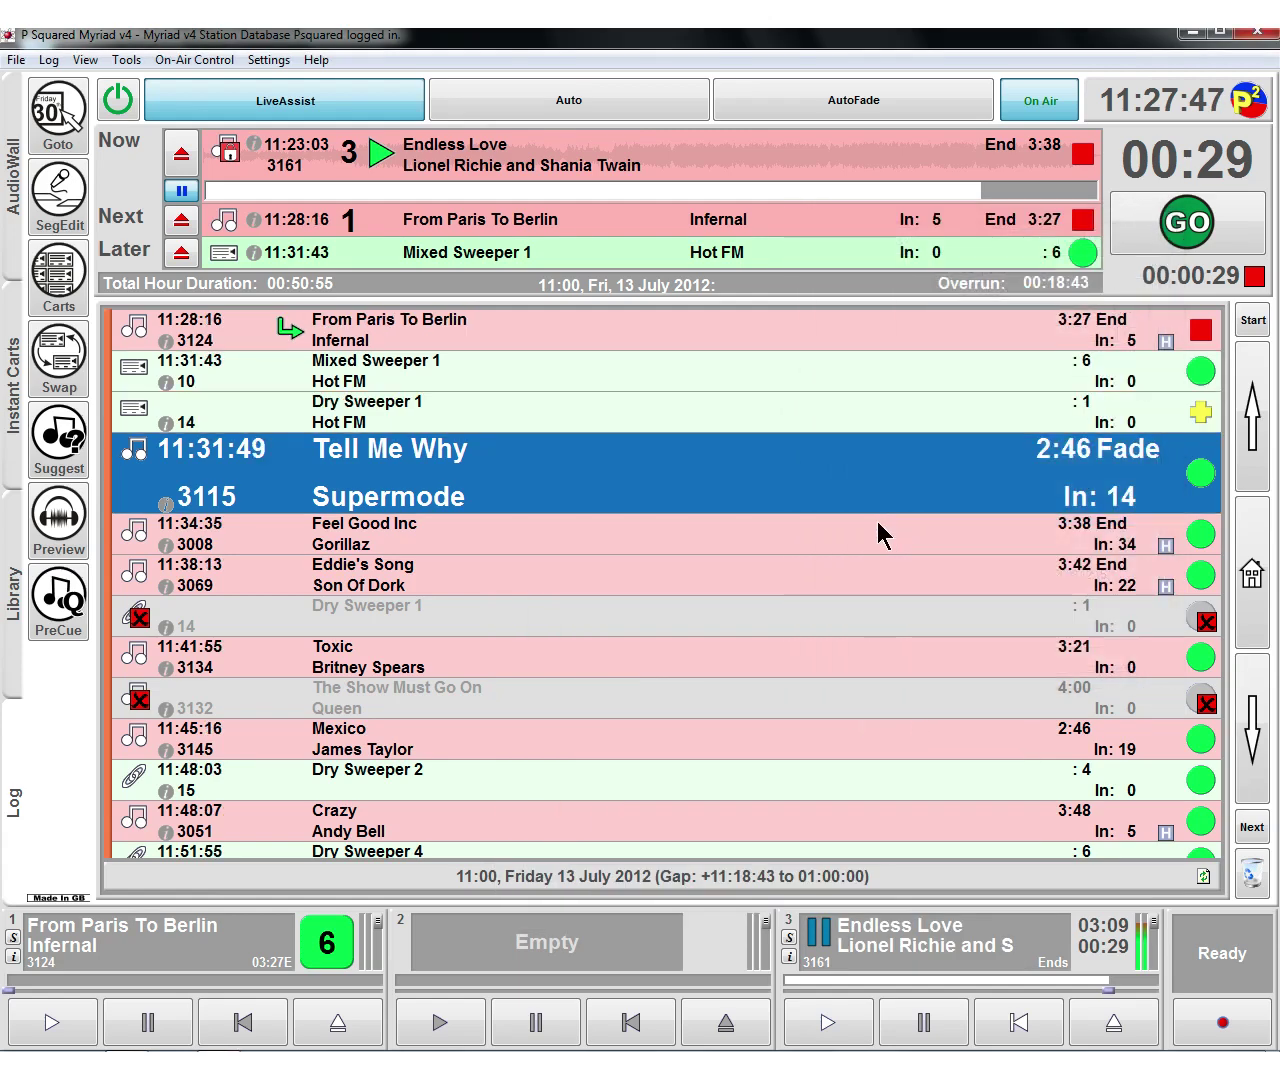
pyautogui.moveTo(545, 412); pyautogui.dragTo(940, 572)
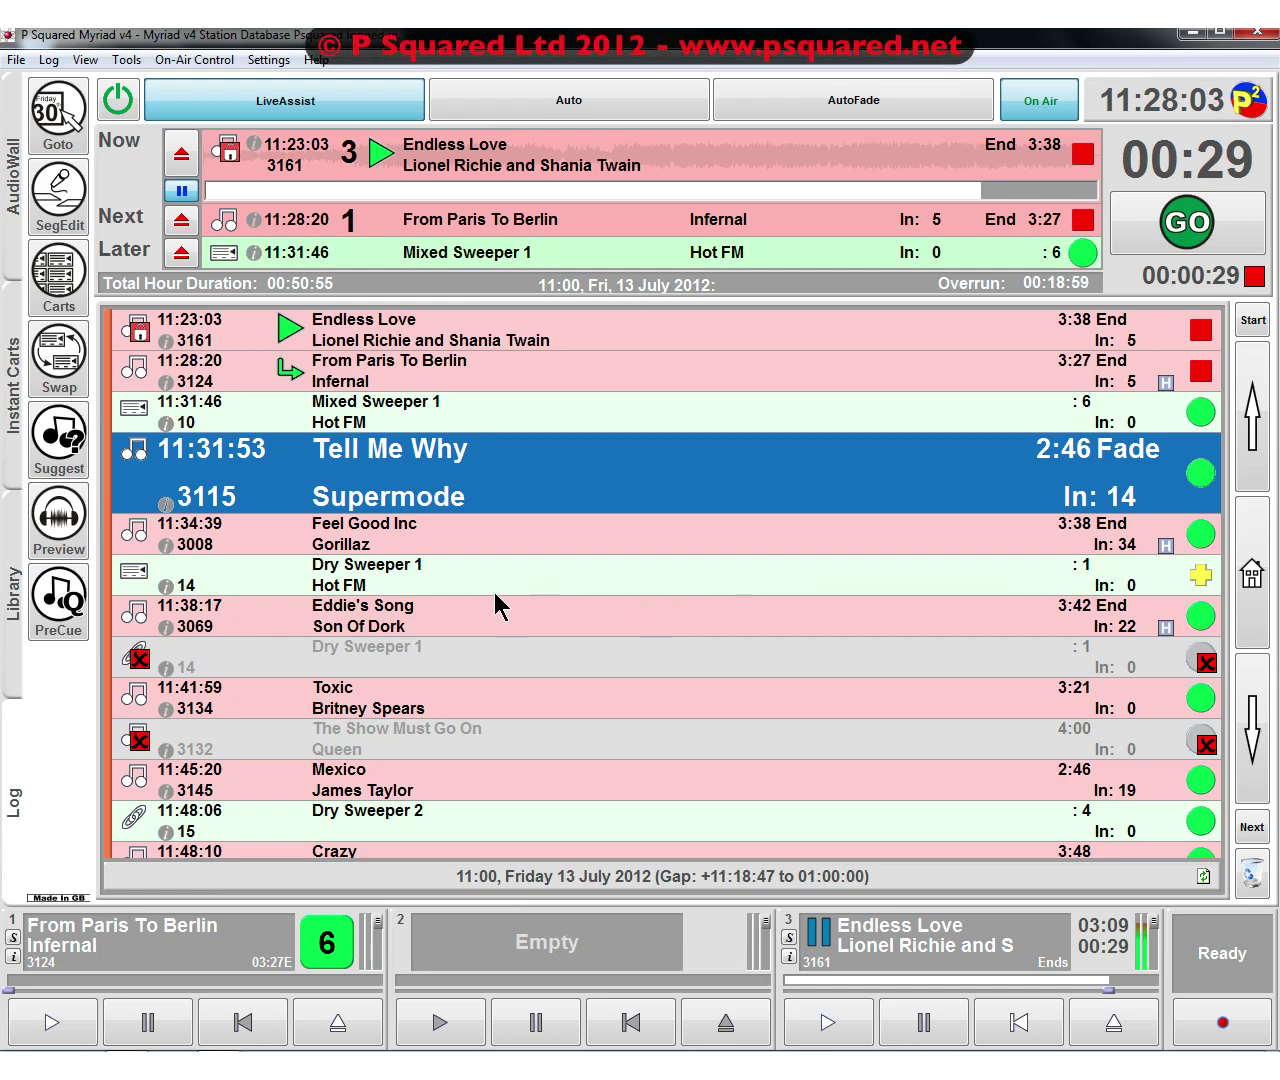
# - Insert the UK HOT 10 Promo 1 link from the Promos library category ahead of Eddie's Song
pyautogui.rightClick(495, 622)
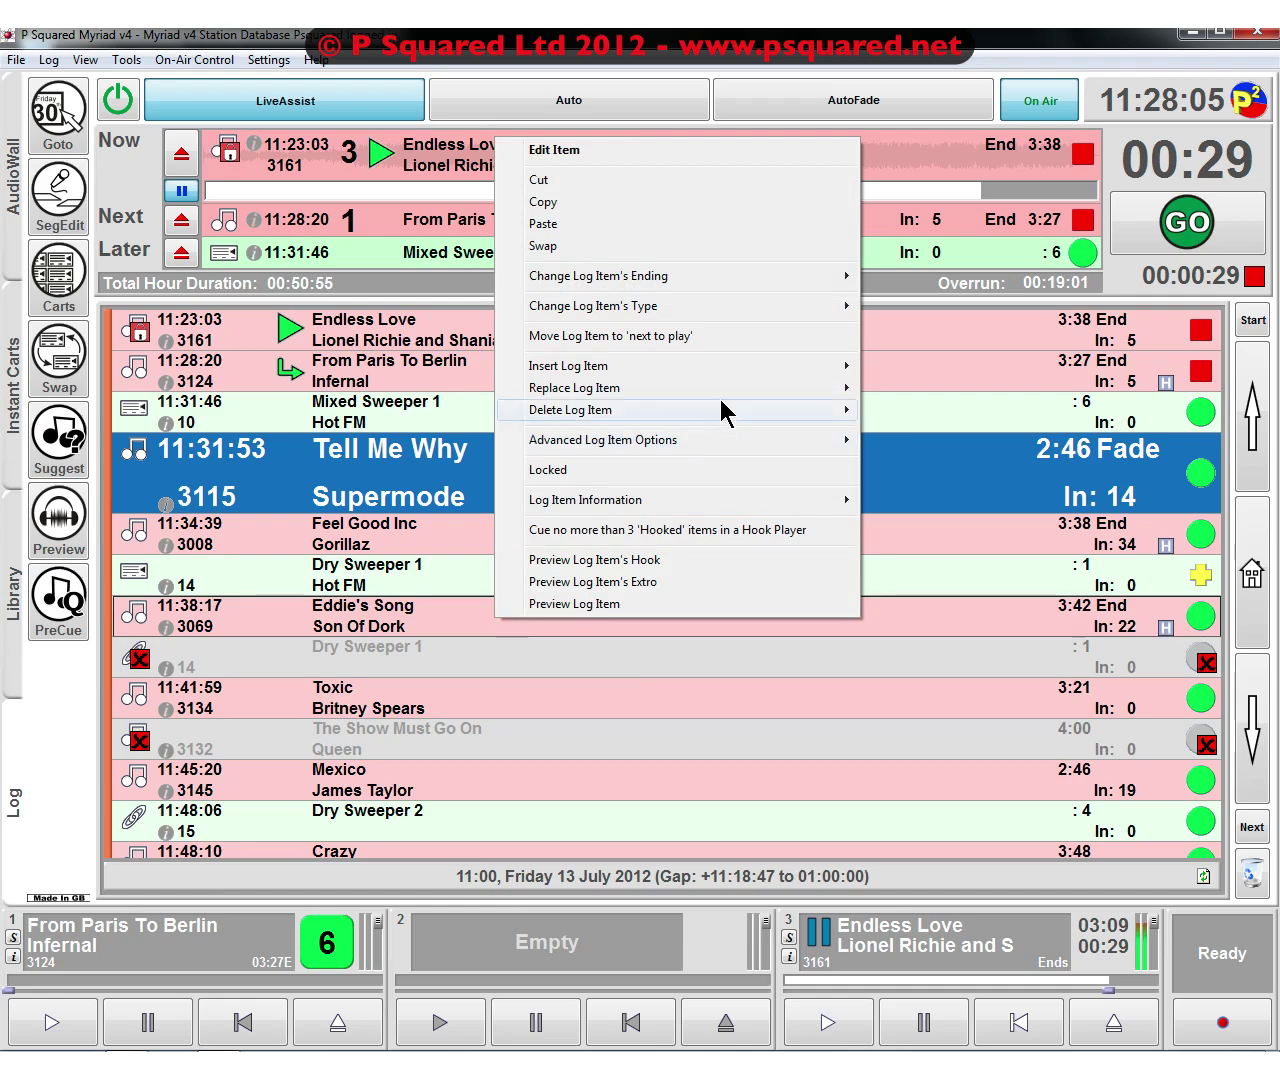
pyautogui.moveTo(764, 374)
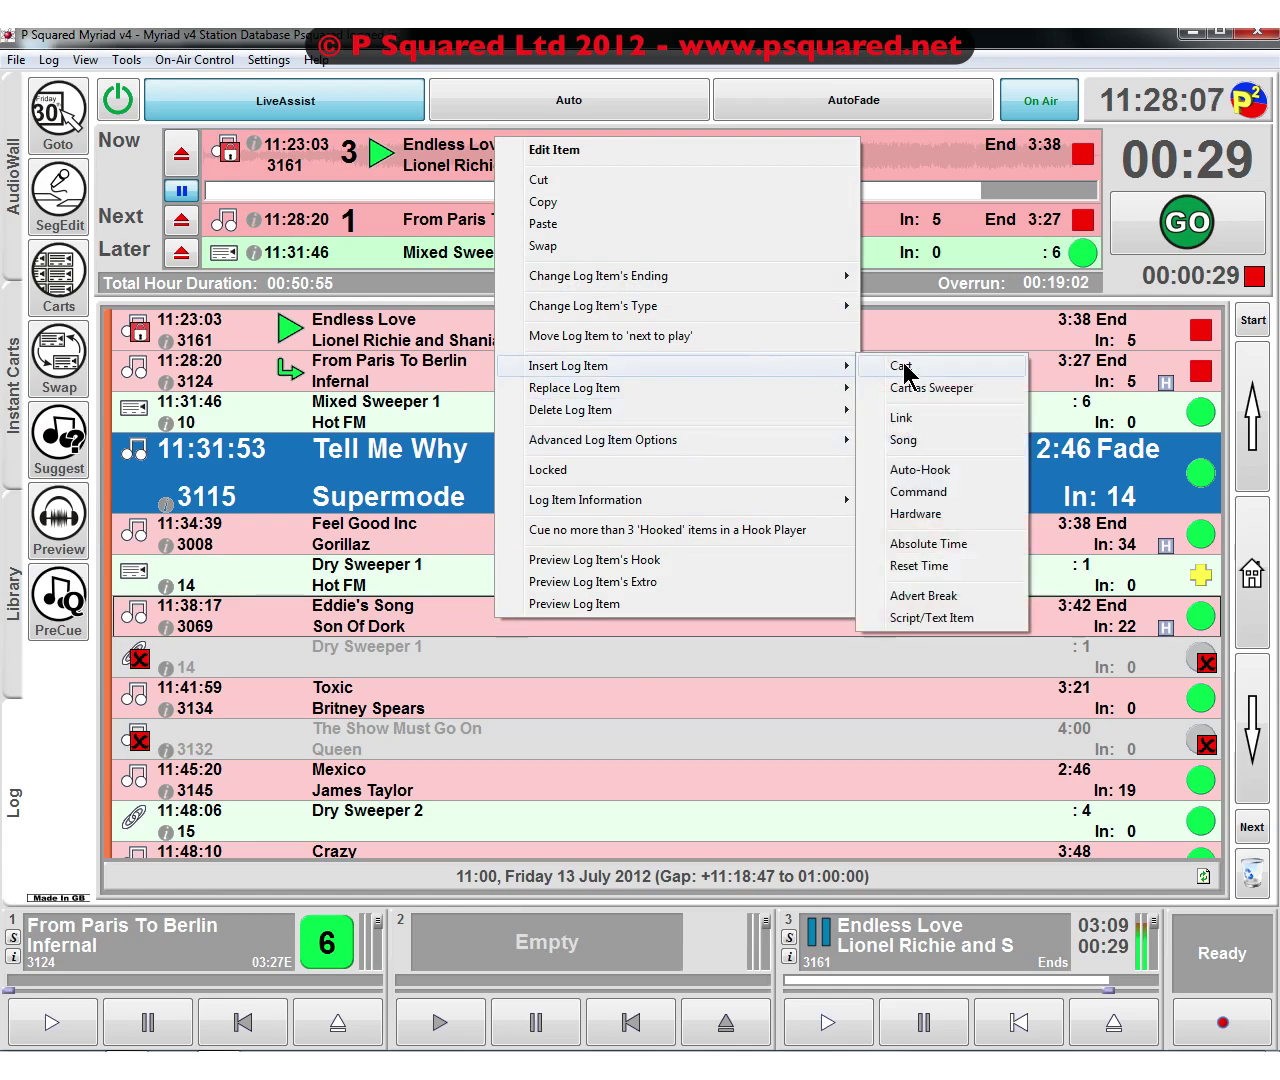
pyautogui.click(928, 420)
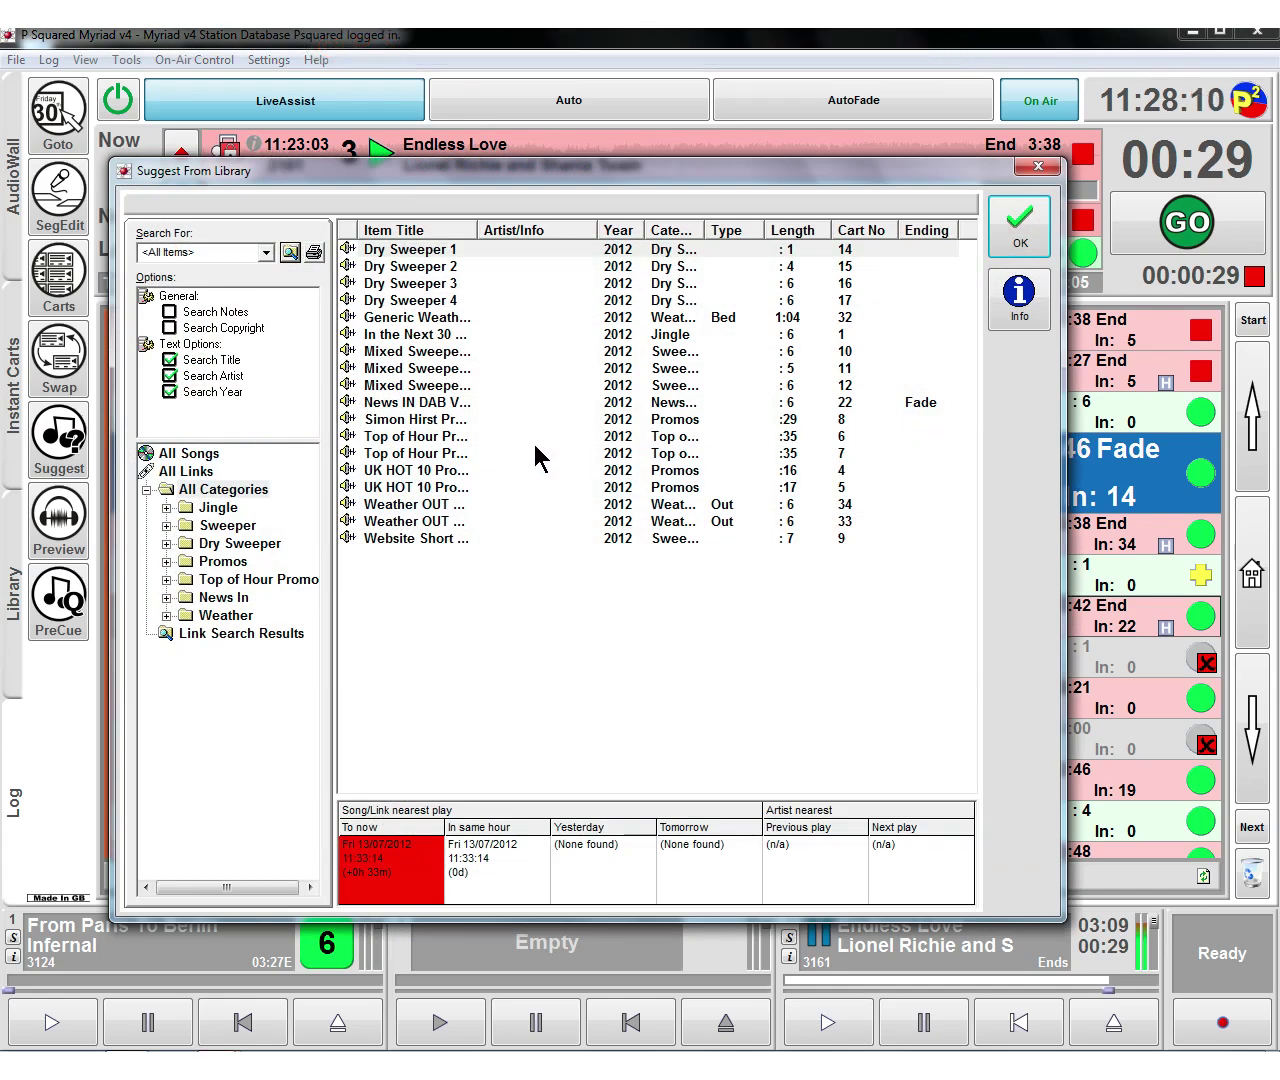
pyautogui.click(228, 527)
pyautogui.click(232, 545)
pyautogui.click(232, 562)
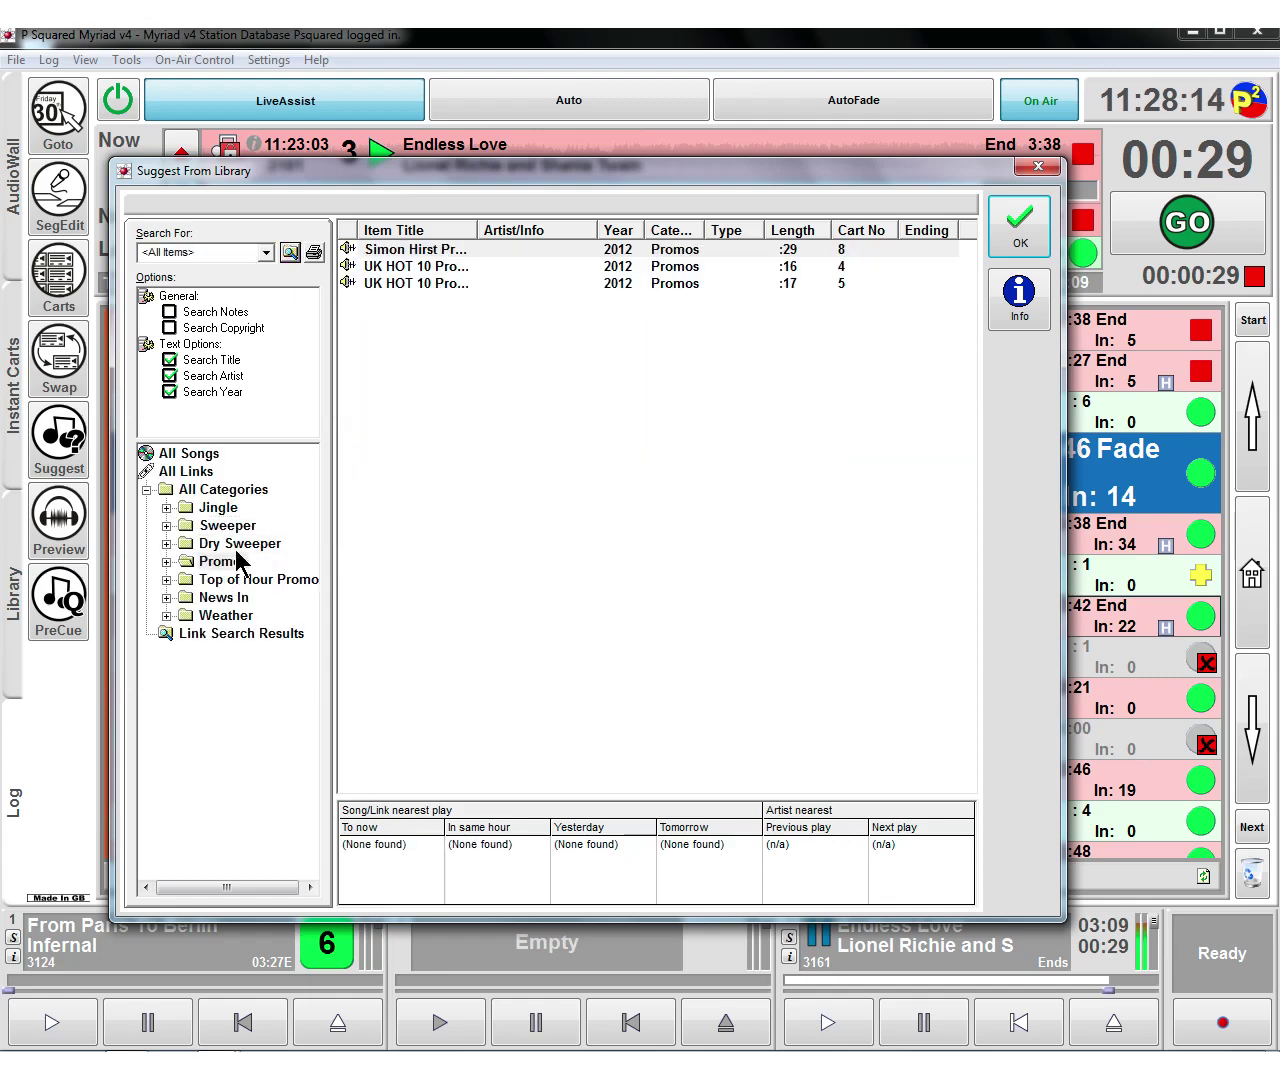
pyautogui.doubleClick(420, 266)
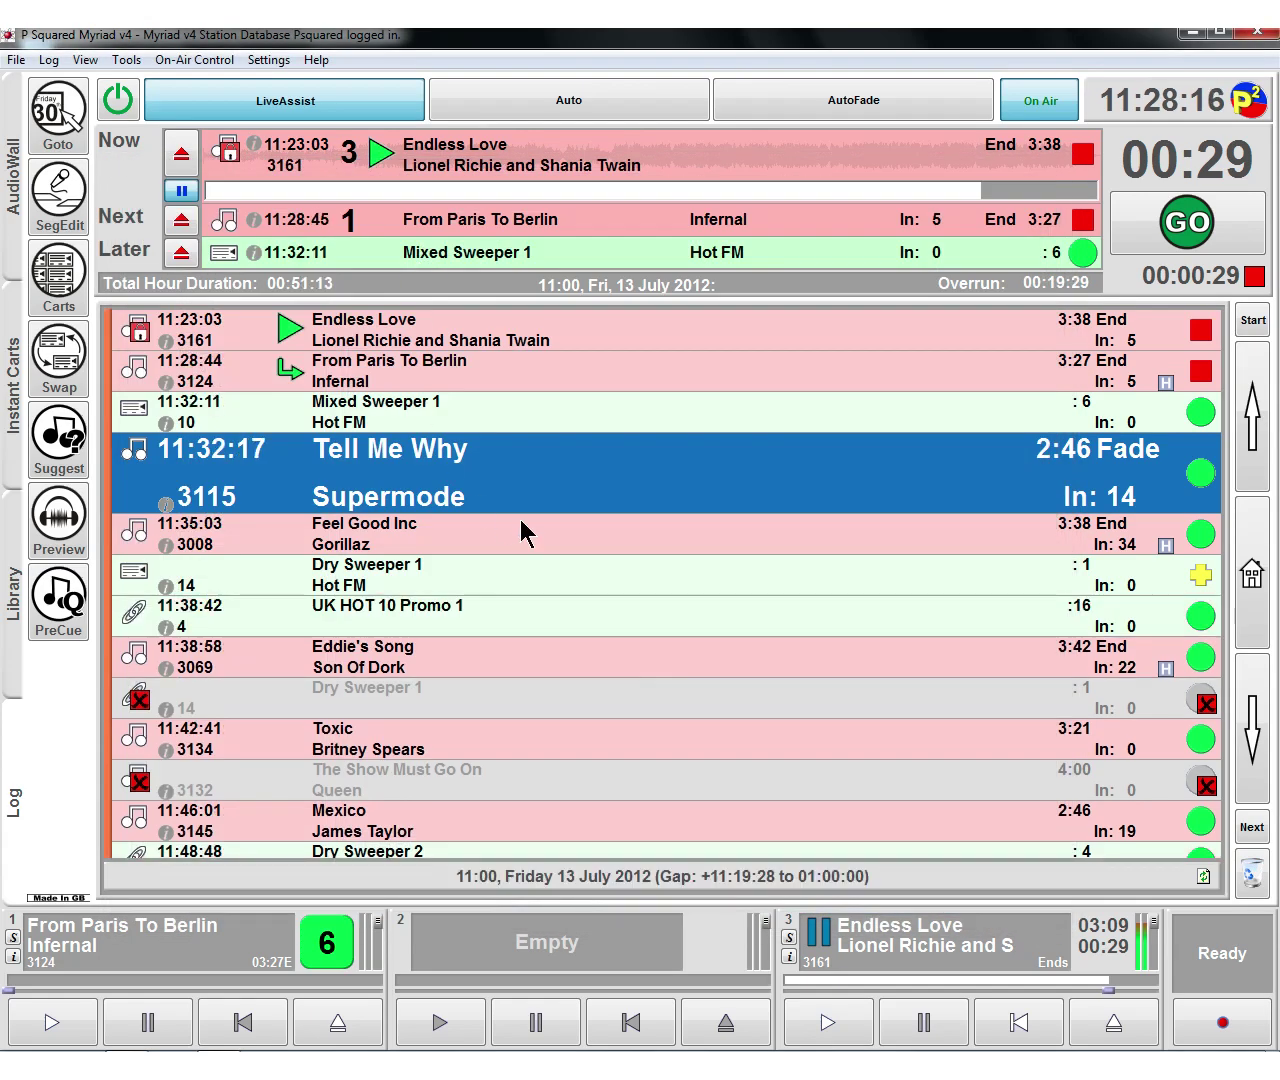
pyautogui.rightClick(505, 649)
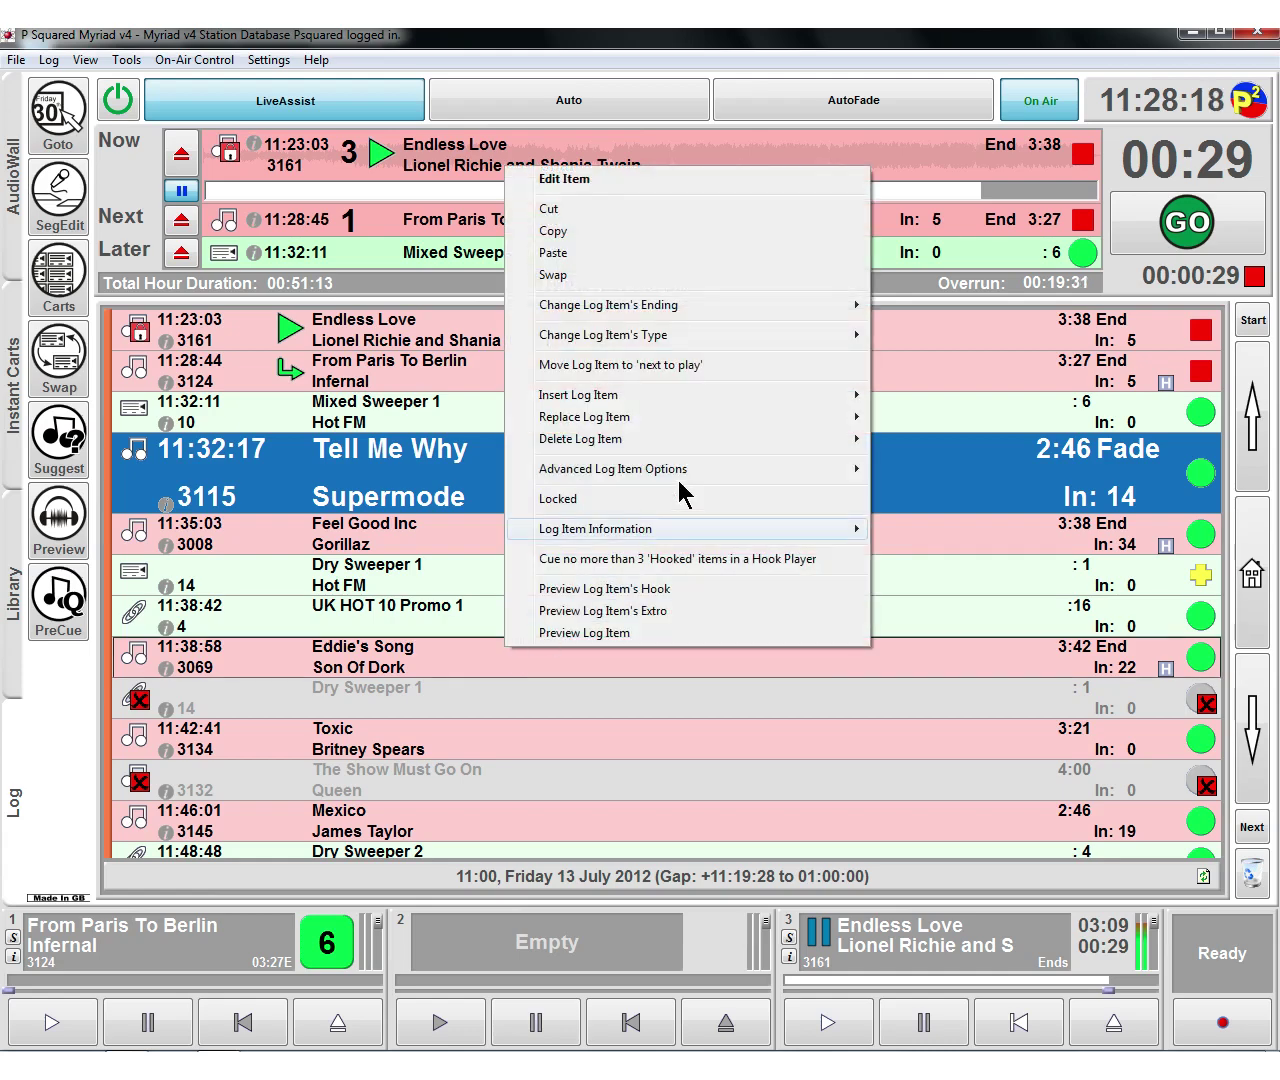
pyautogui.moveTo(777, 395)
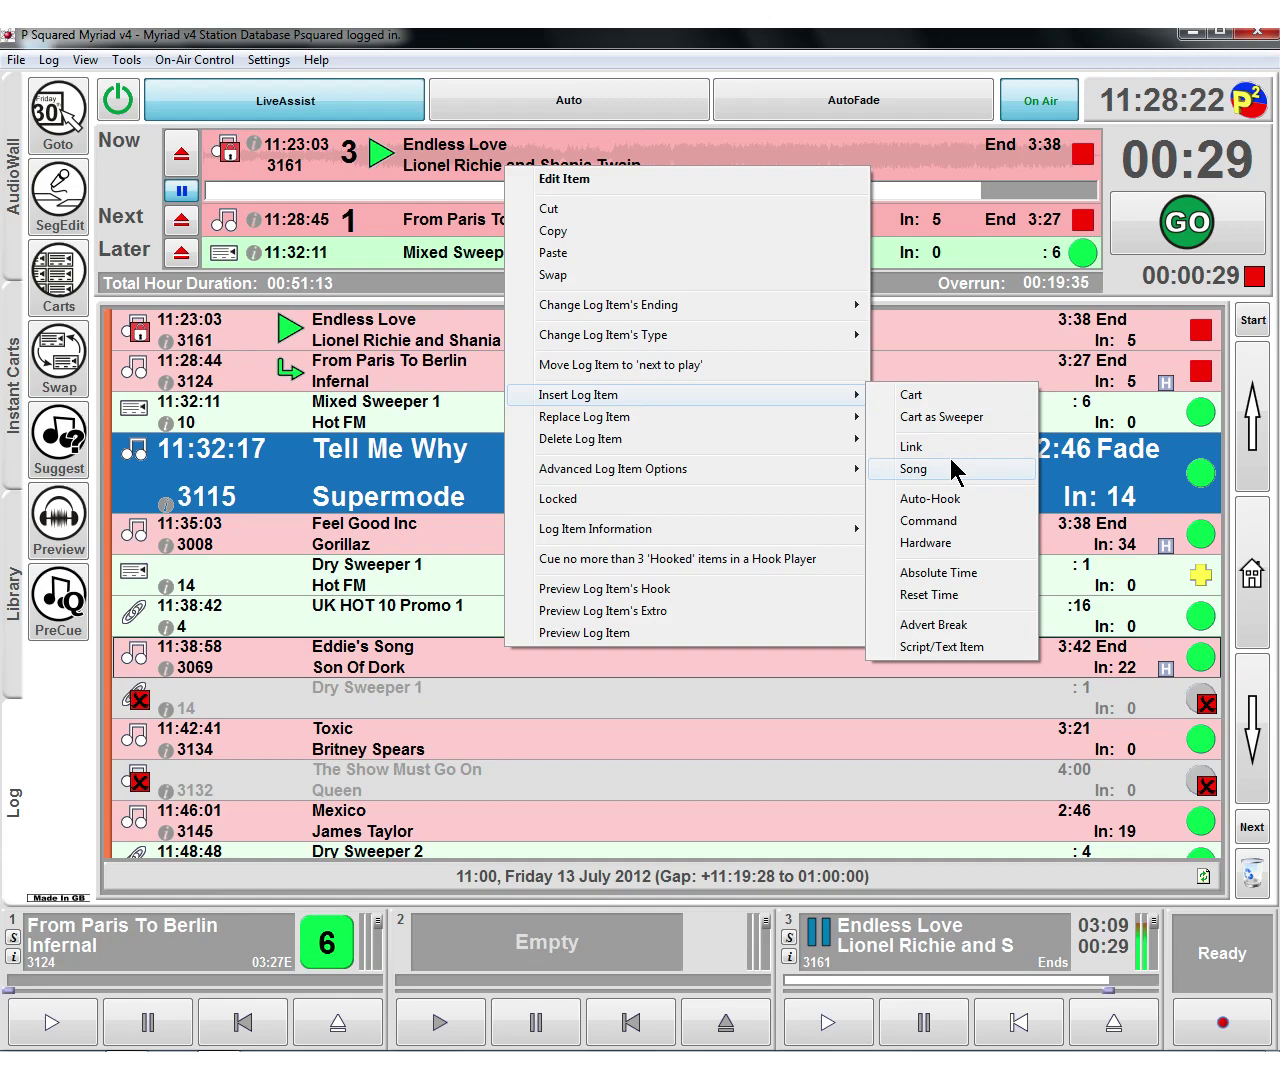
pyautogui.click(980, 506)
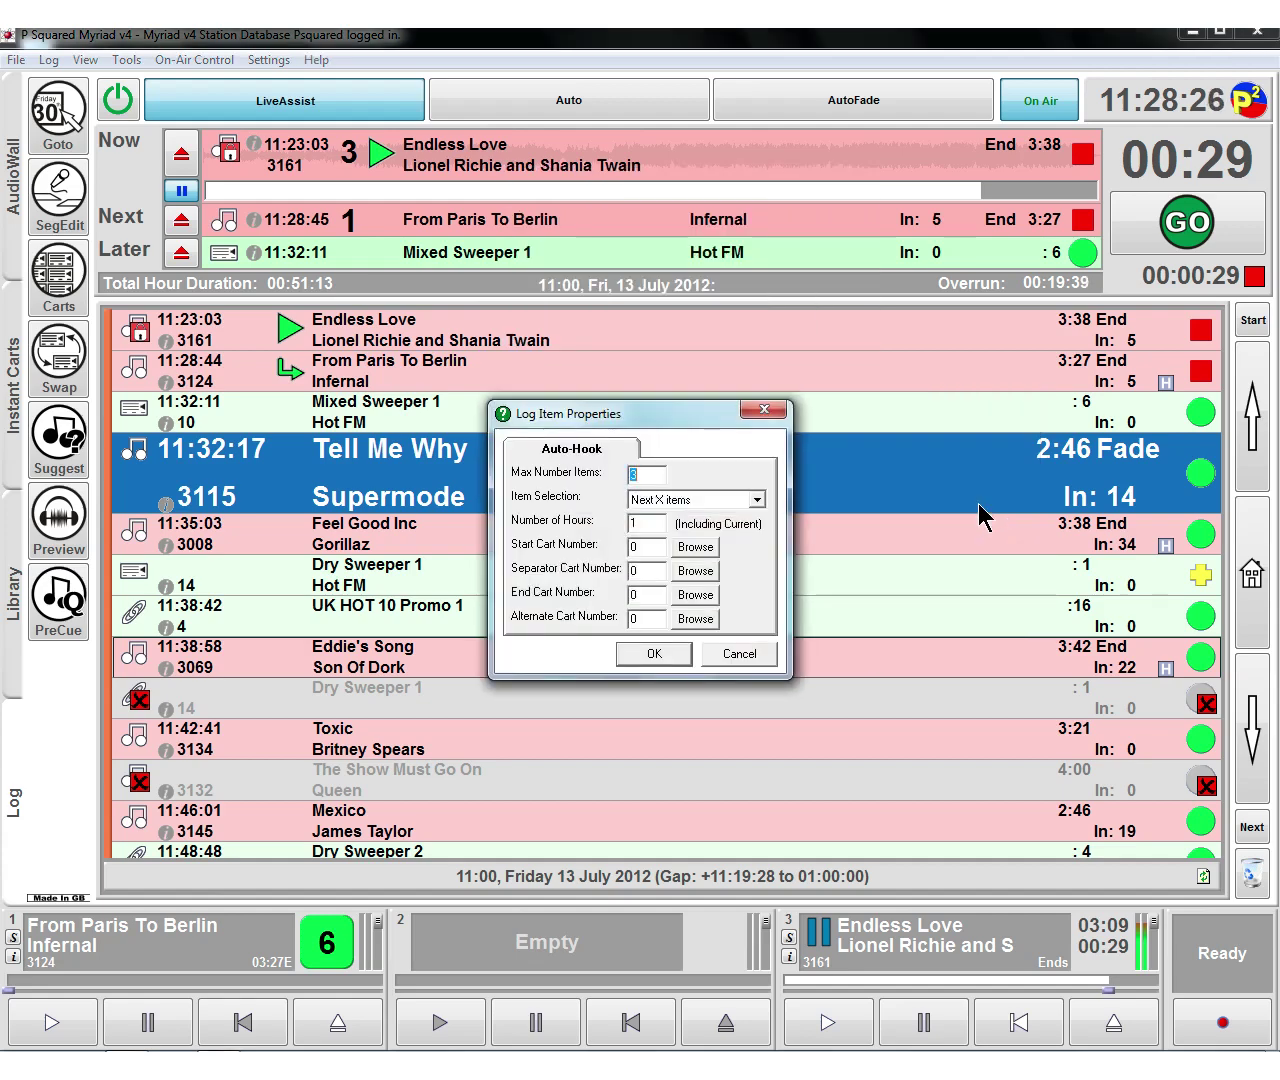
pyautogui.click(631, 476)
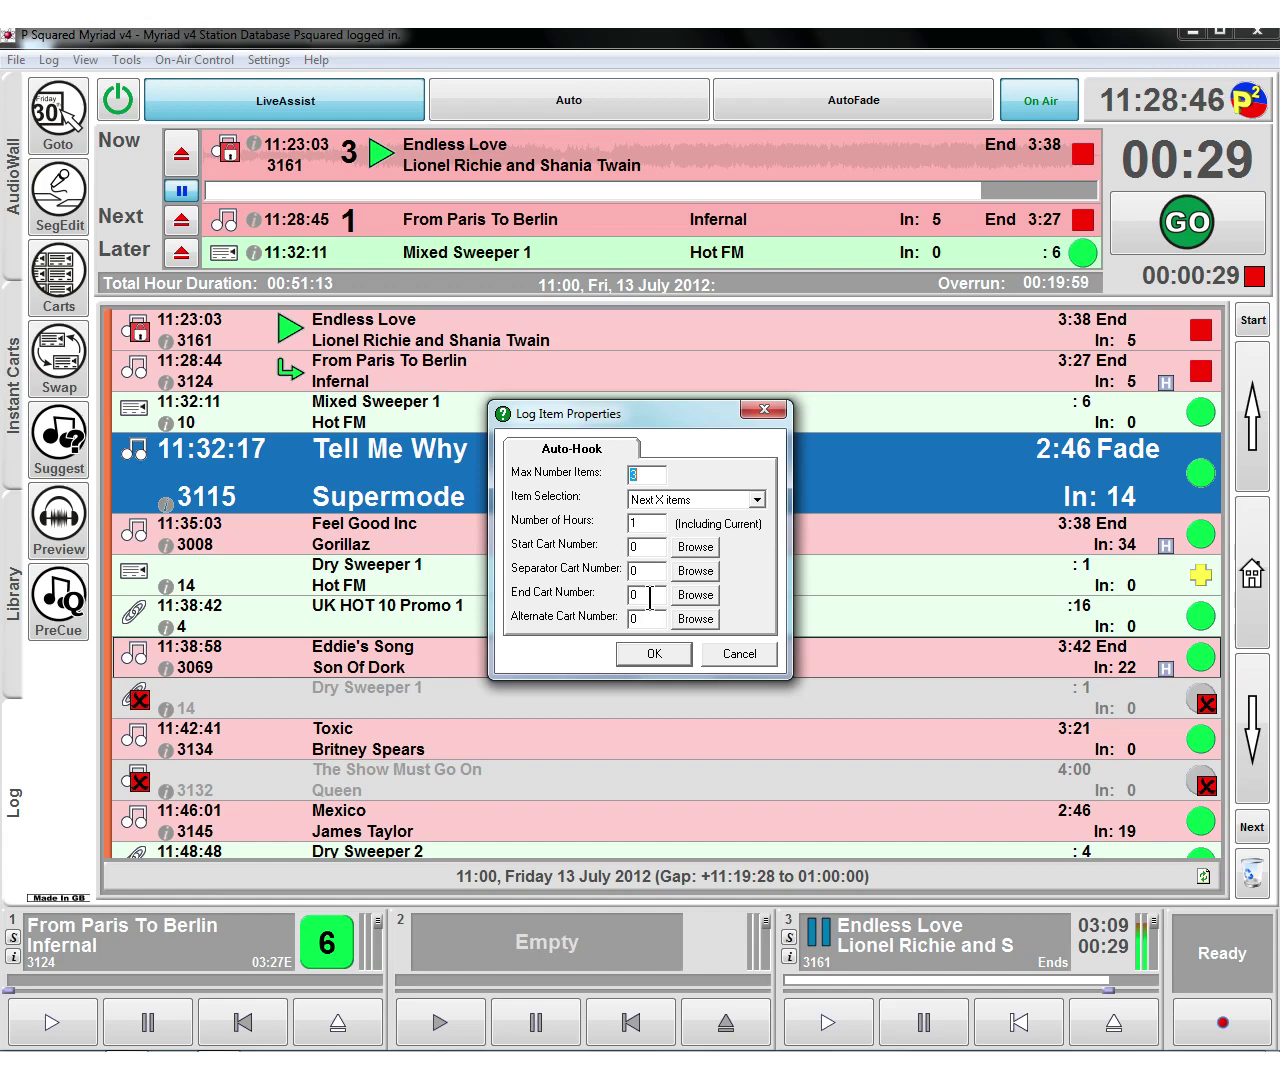
pyautogui.click(738, 653)
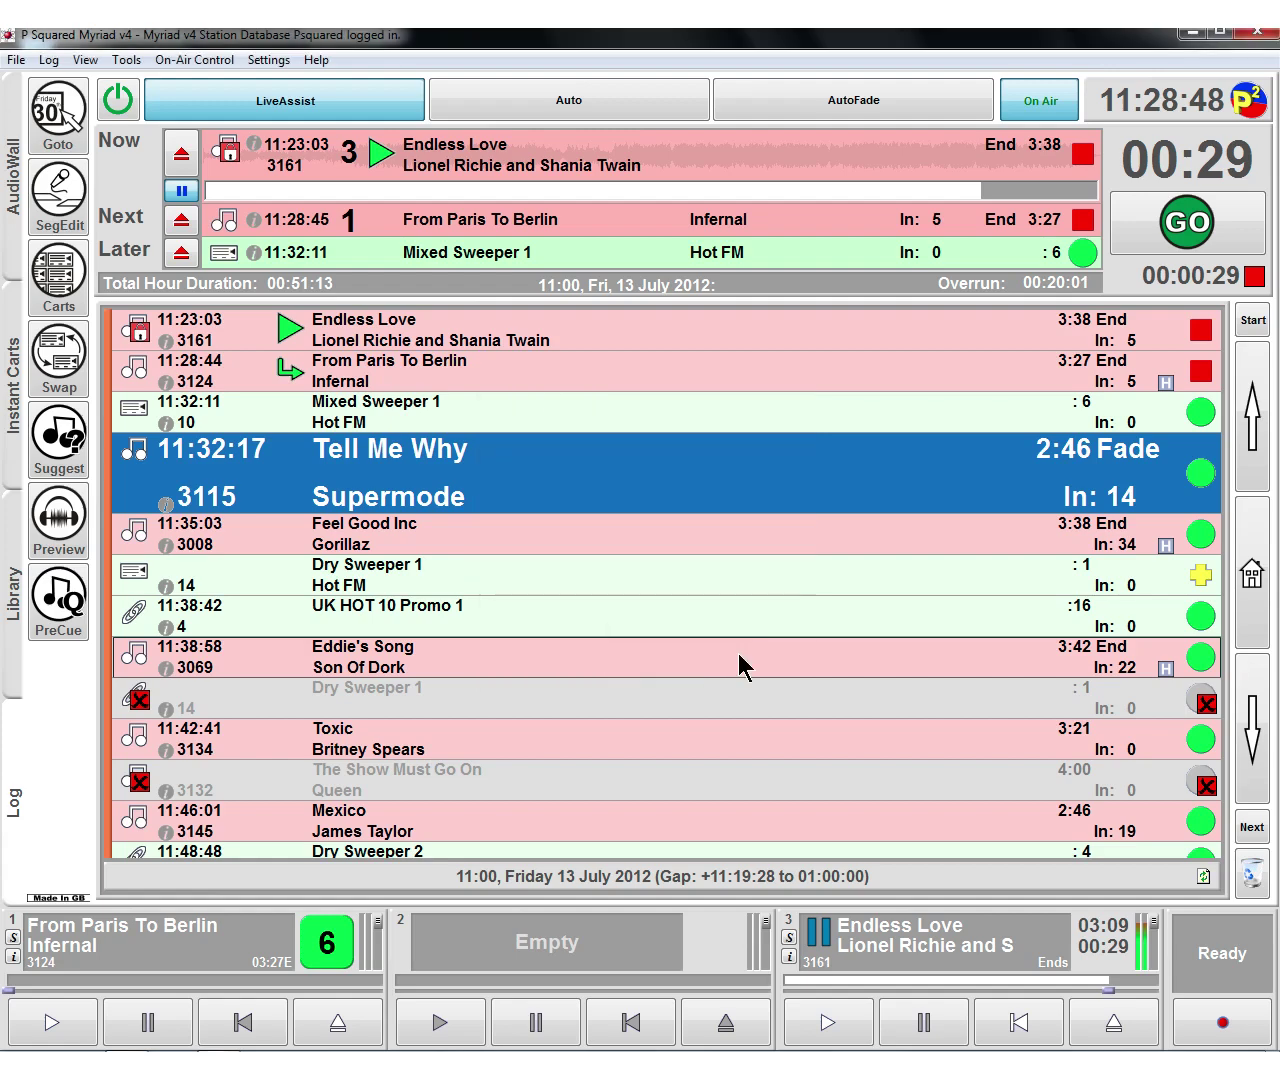
# - Cancel a Command item at Dry Sweeper 1, then bring up the Insert Log Item choices again
pyautogui.rightClick(543, 571)
pyautogui.moveTo(843, 349)
pyautogui.click(969, 478)
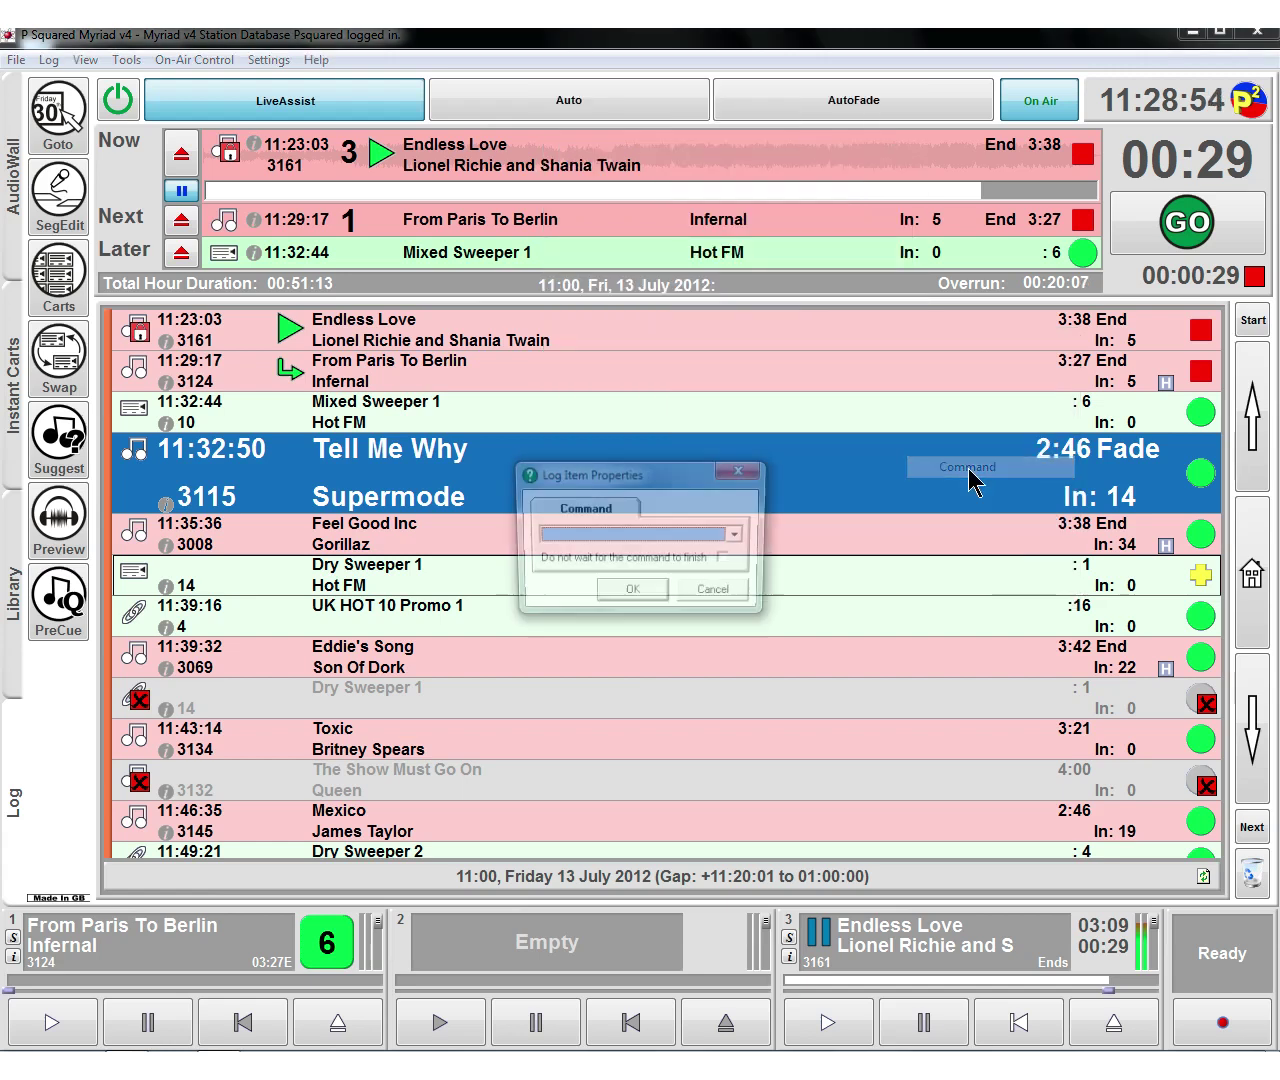
pyautogui.click(740, 538)
pyautogui.click(740, 540)
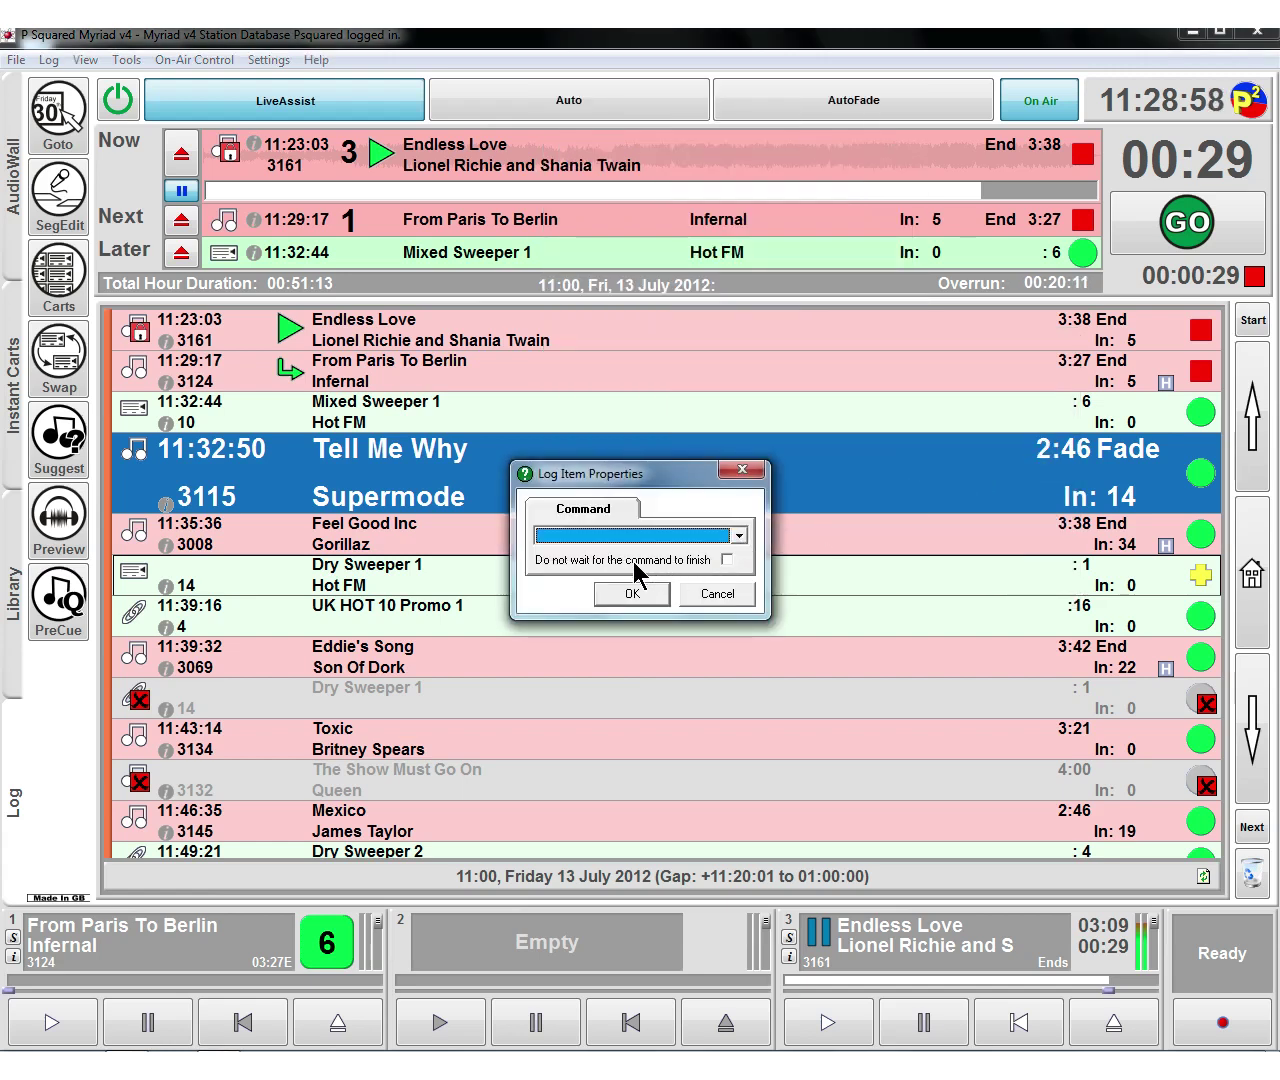
pyautogui.click(718, 594)
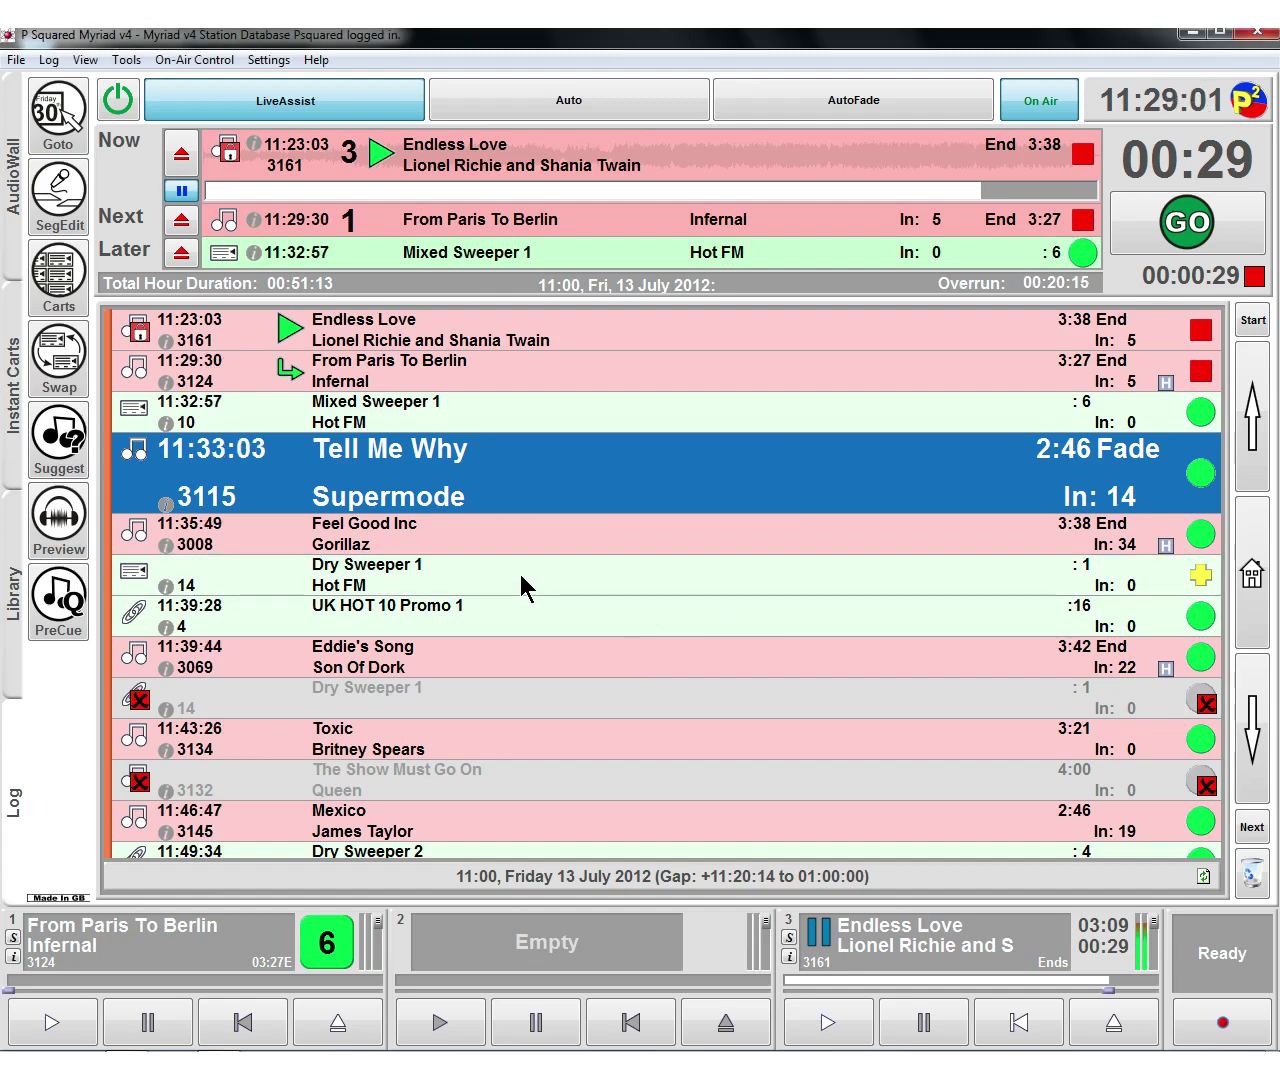
pyautogui.rightClick(520, 574)
pyautogui.moveTo(763, 343)
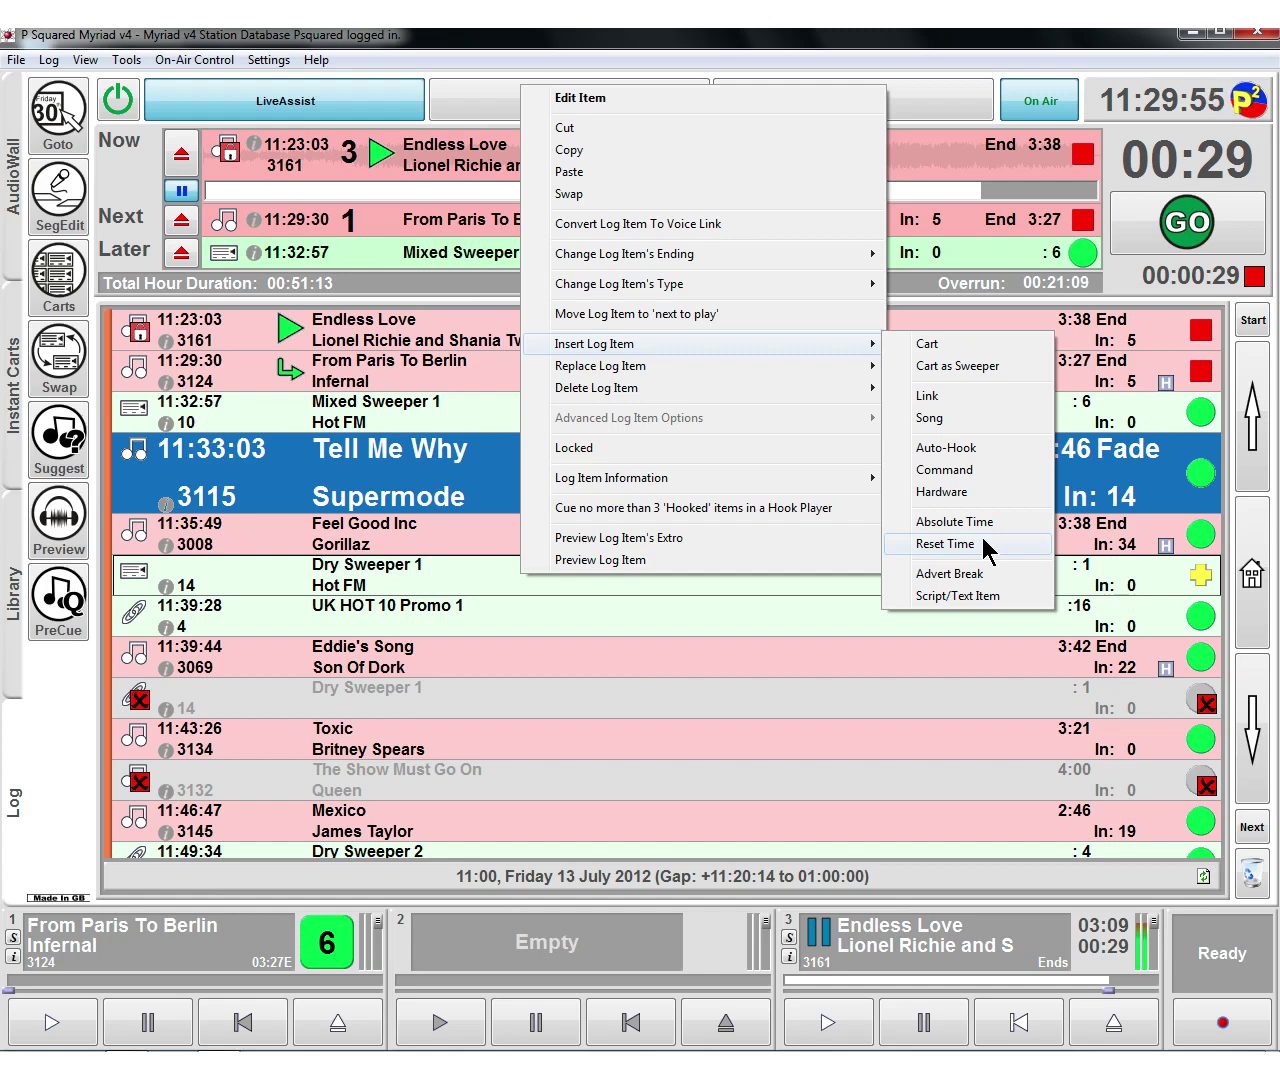
# - Insert an 11:40:00 Reset Time marker and place it just above Toxic
pyautogui.click(945, 543)
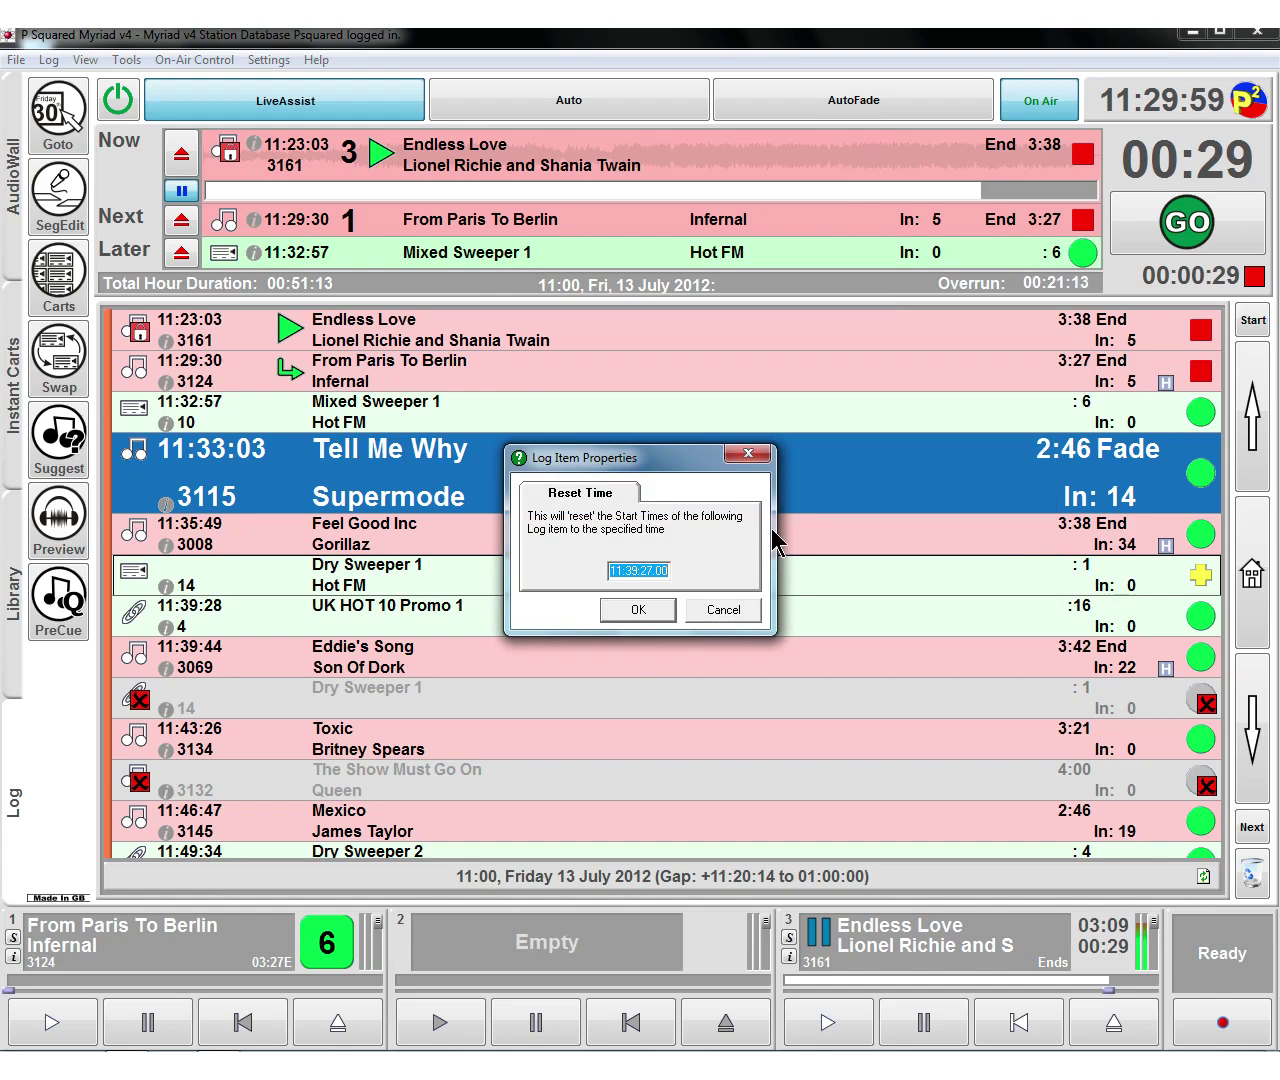
pyautogui.write('11:40:00')
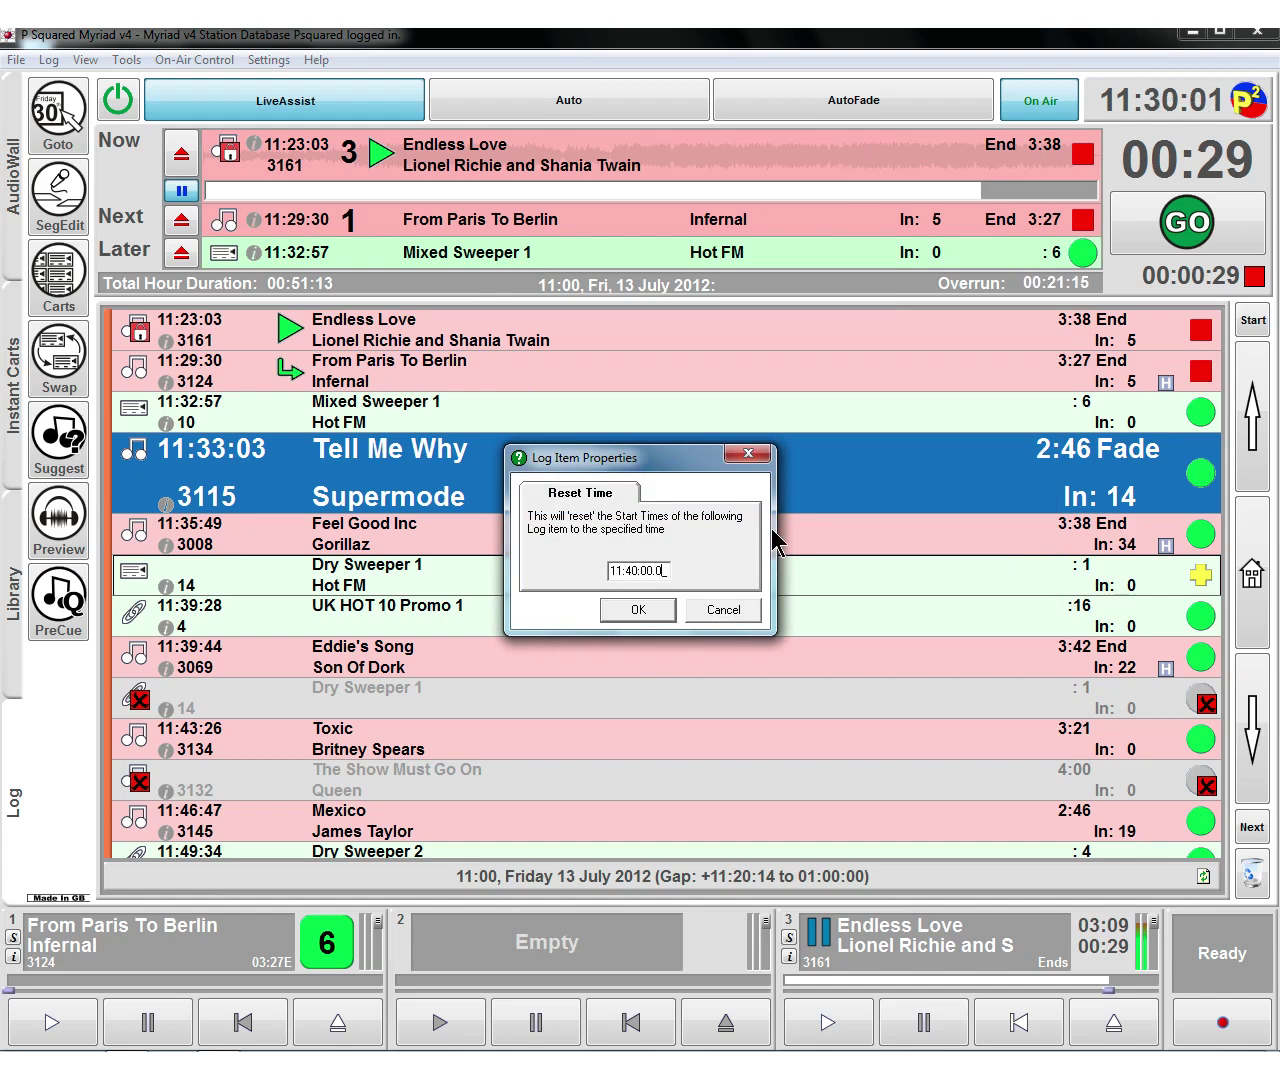
pyautogui.click(648, 612)
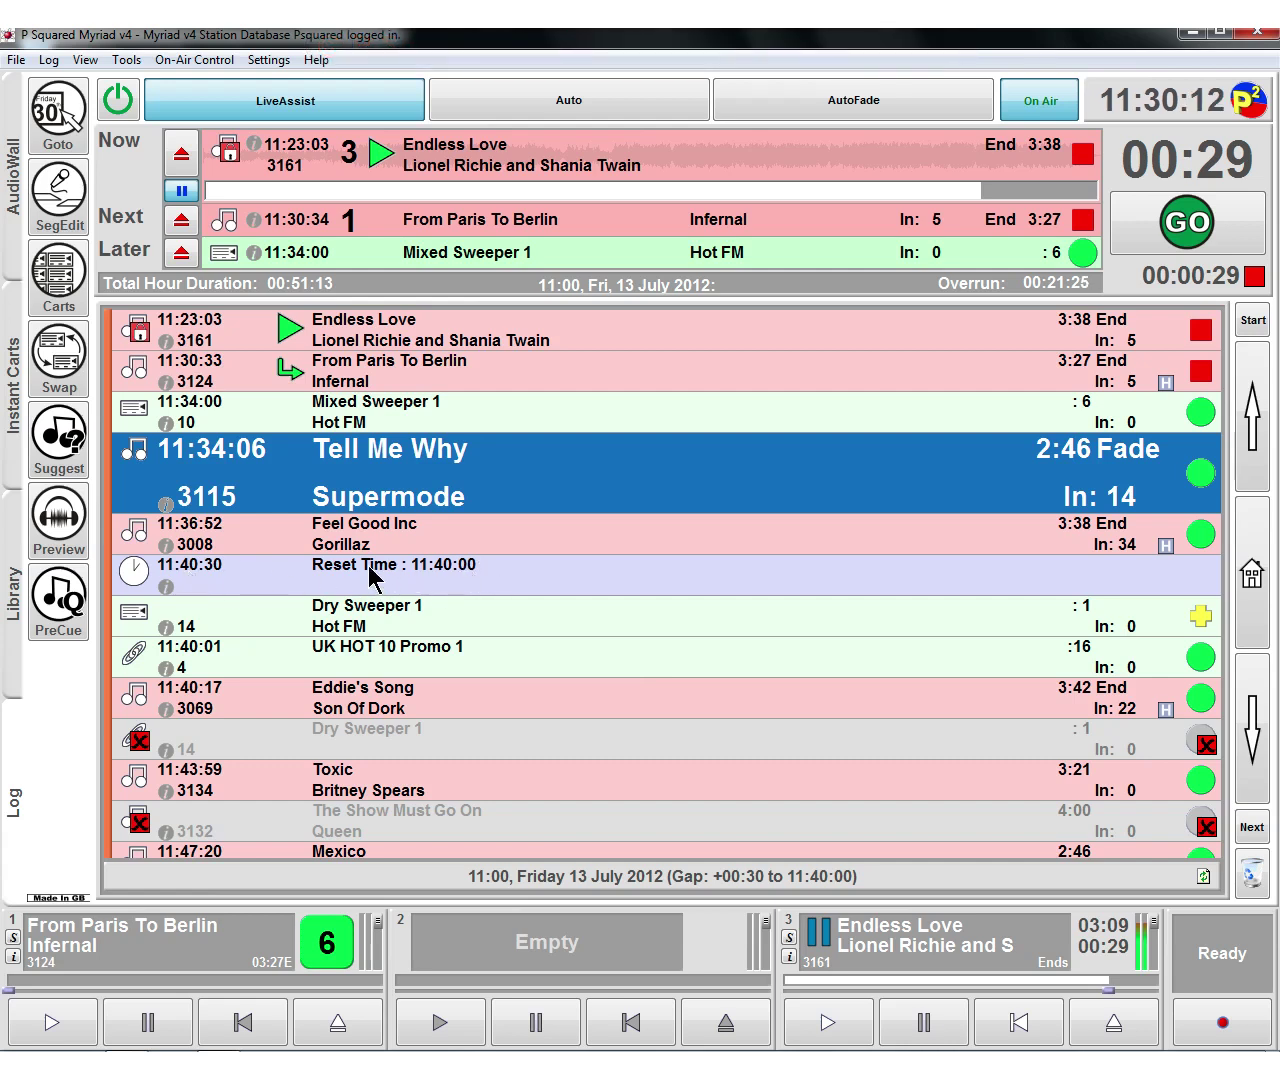
pyautogui.moveTo(370, 578); pyautogui.dragTo(371, 763)
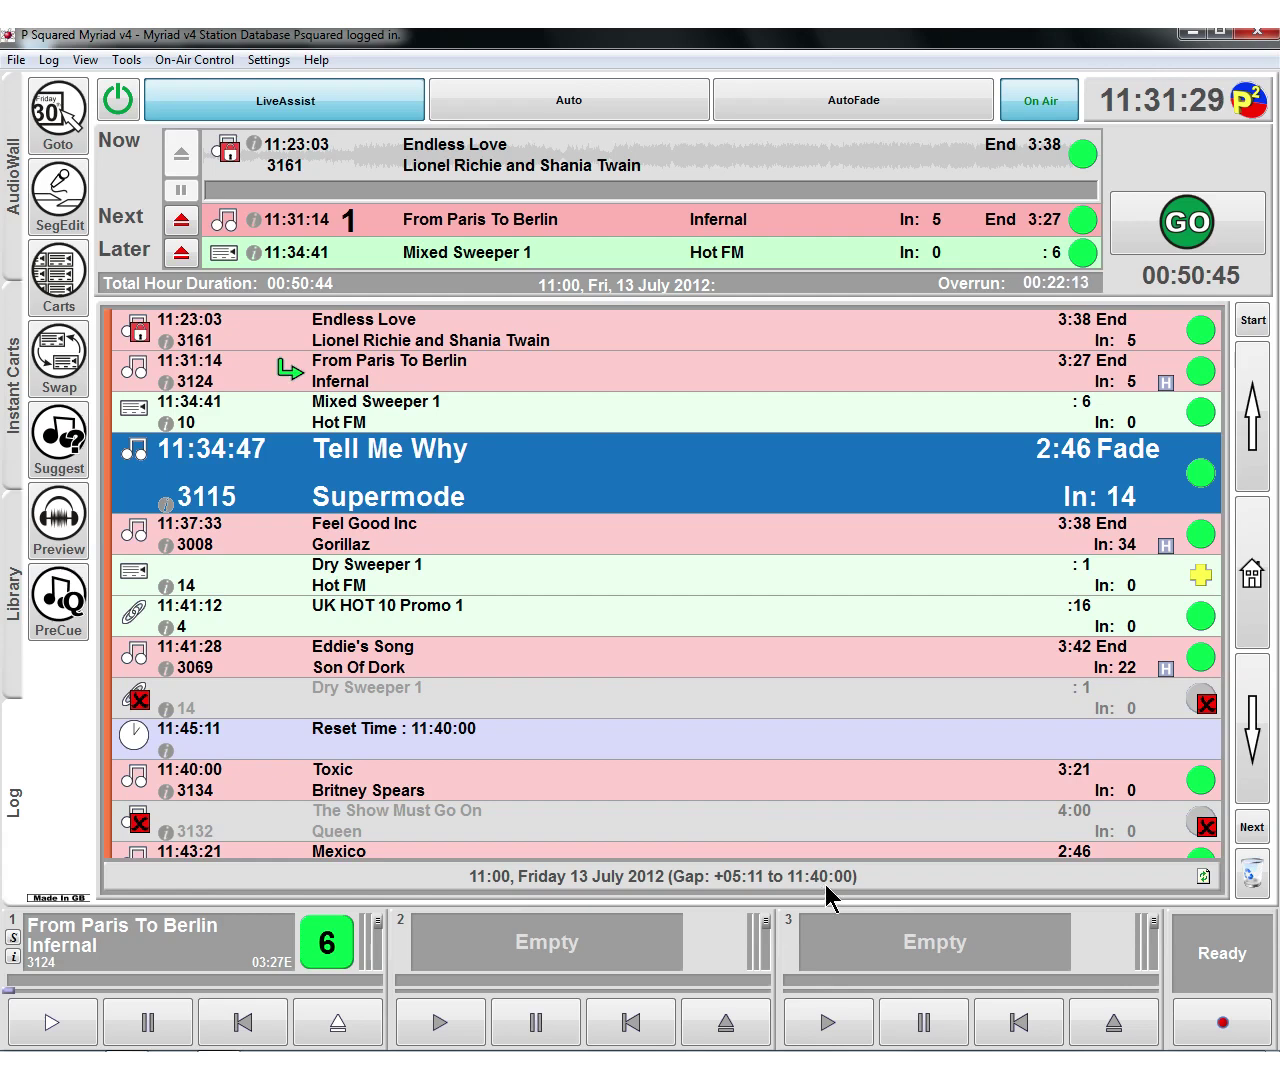
# - Soft-delete Feel Good Inc, Dry Sweeper 1 and UK HOT 10 Promo 1 from the log
pyautogui.click(245, 550)
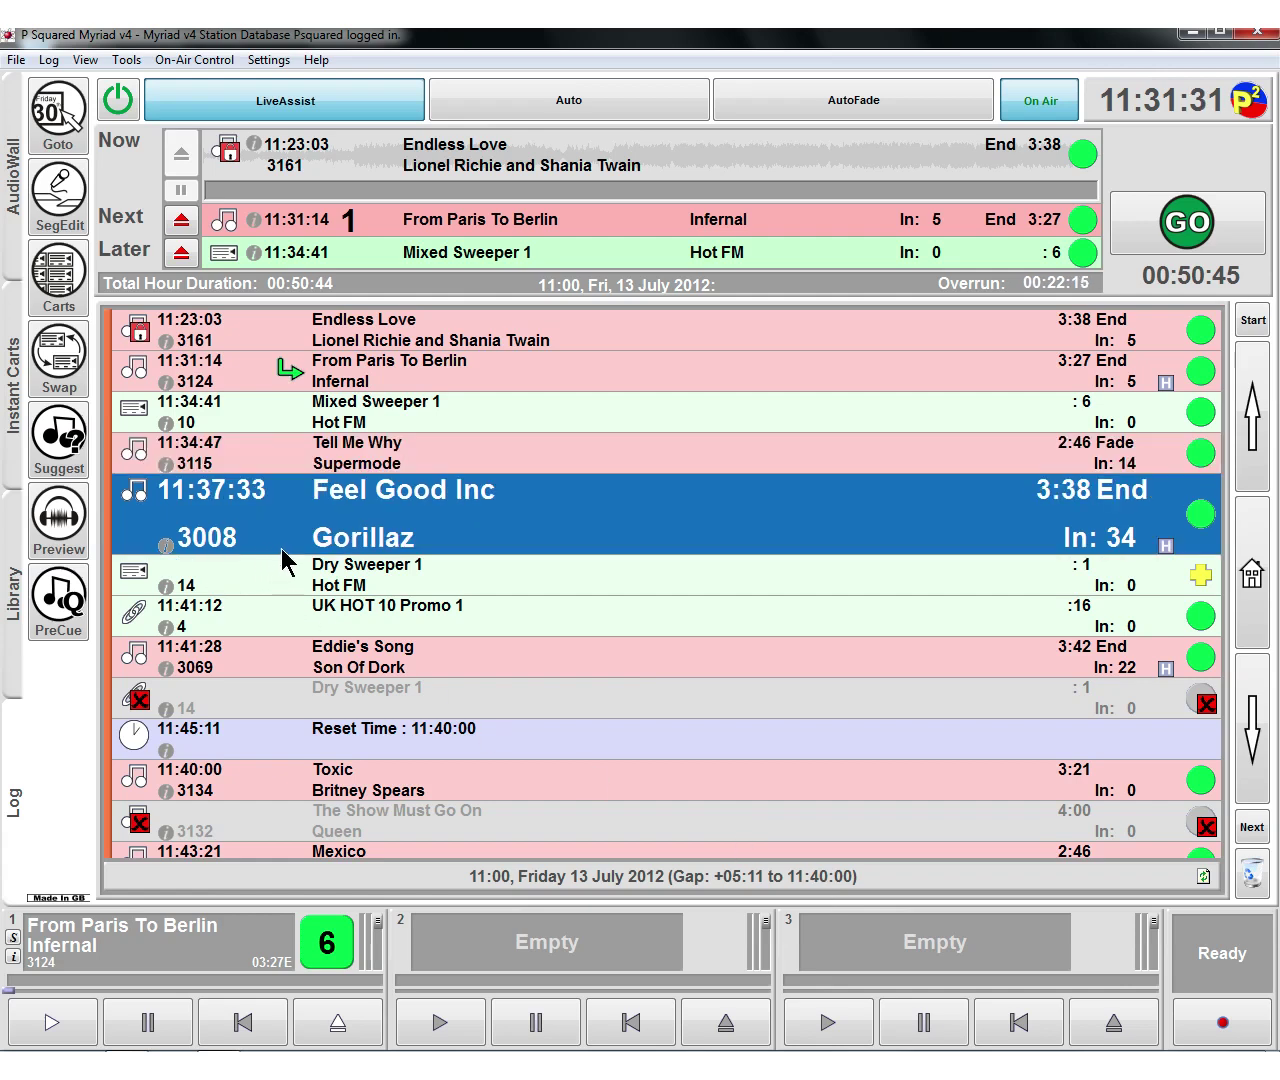
pyautogui.press('Delete')
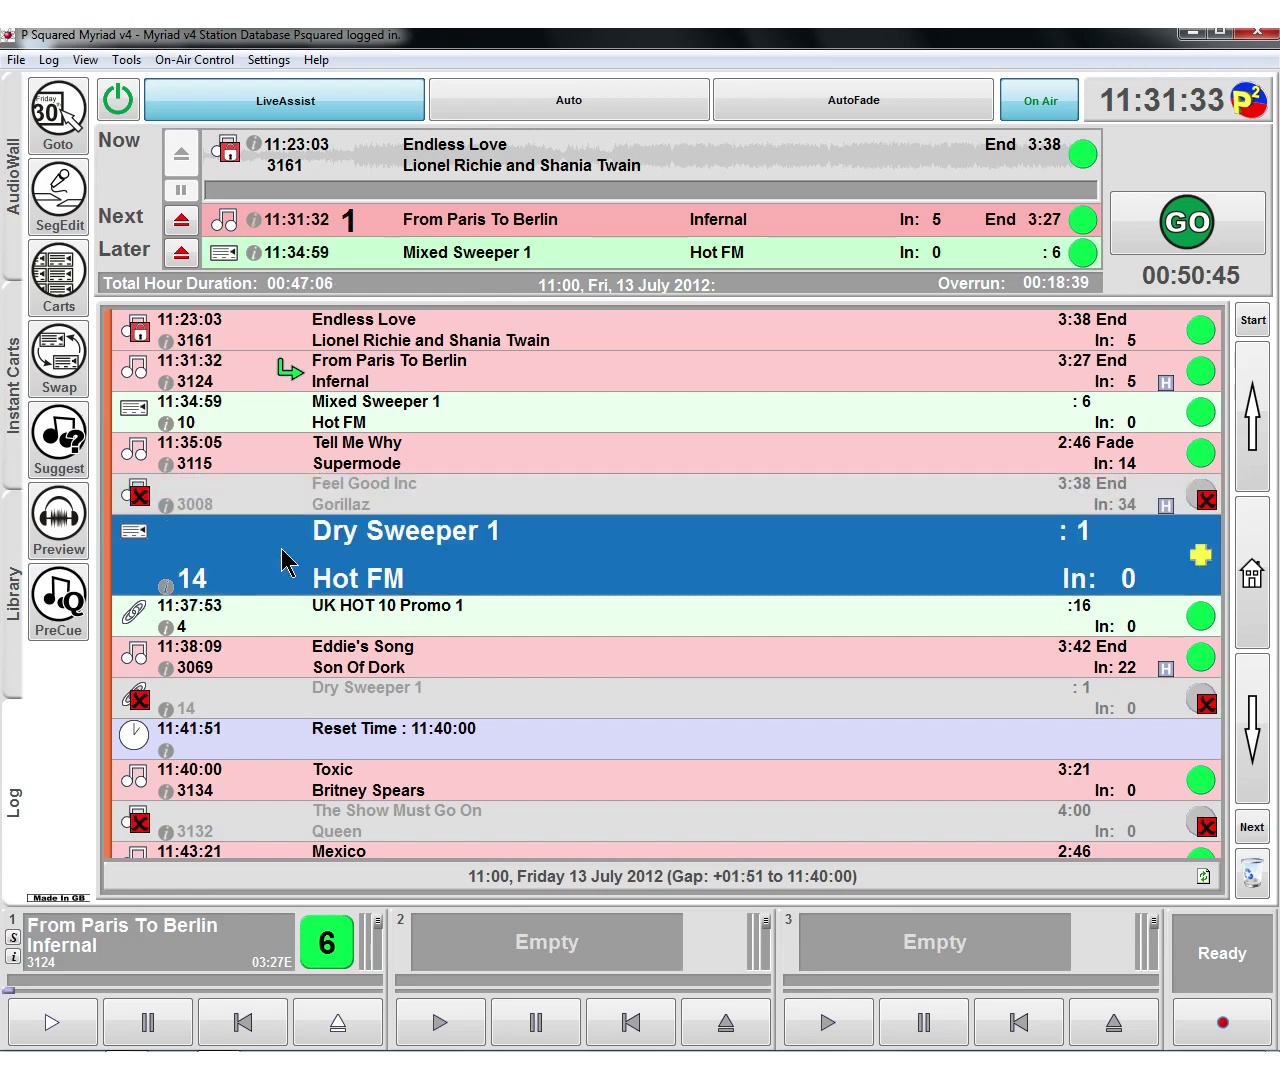
pyautogui.press('Delete')
pyautogui.press('Delete')
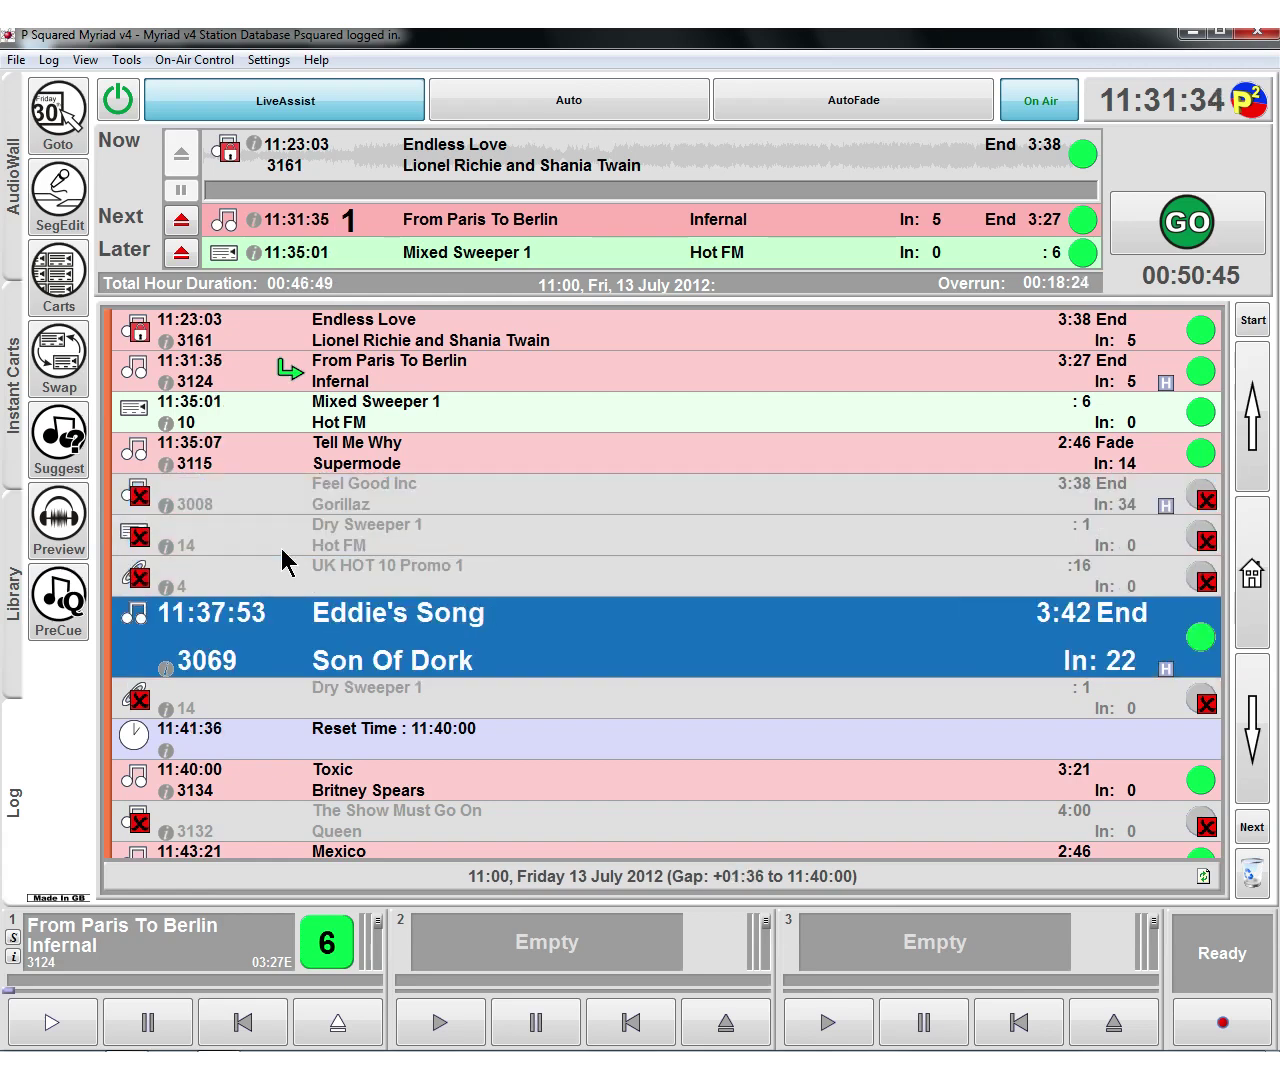
pyautogui.press('Delete')
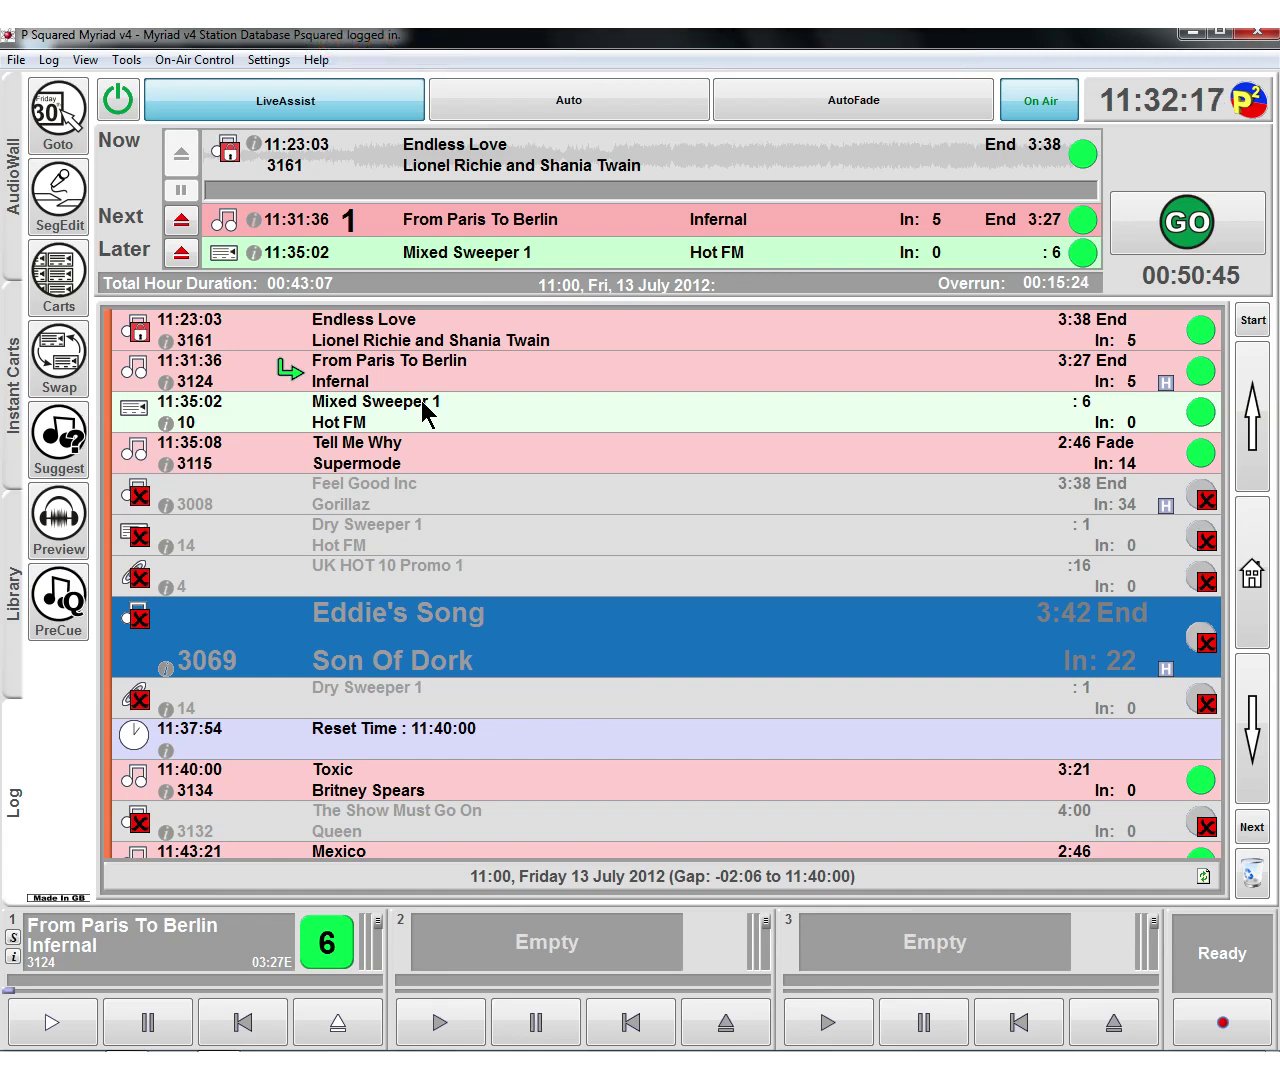
# - Insert a Script item at Eddie's Song reading 'don't forget to promo breakfast'
pyautogui.rightClick(496, 628)
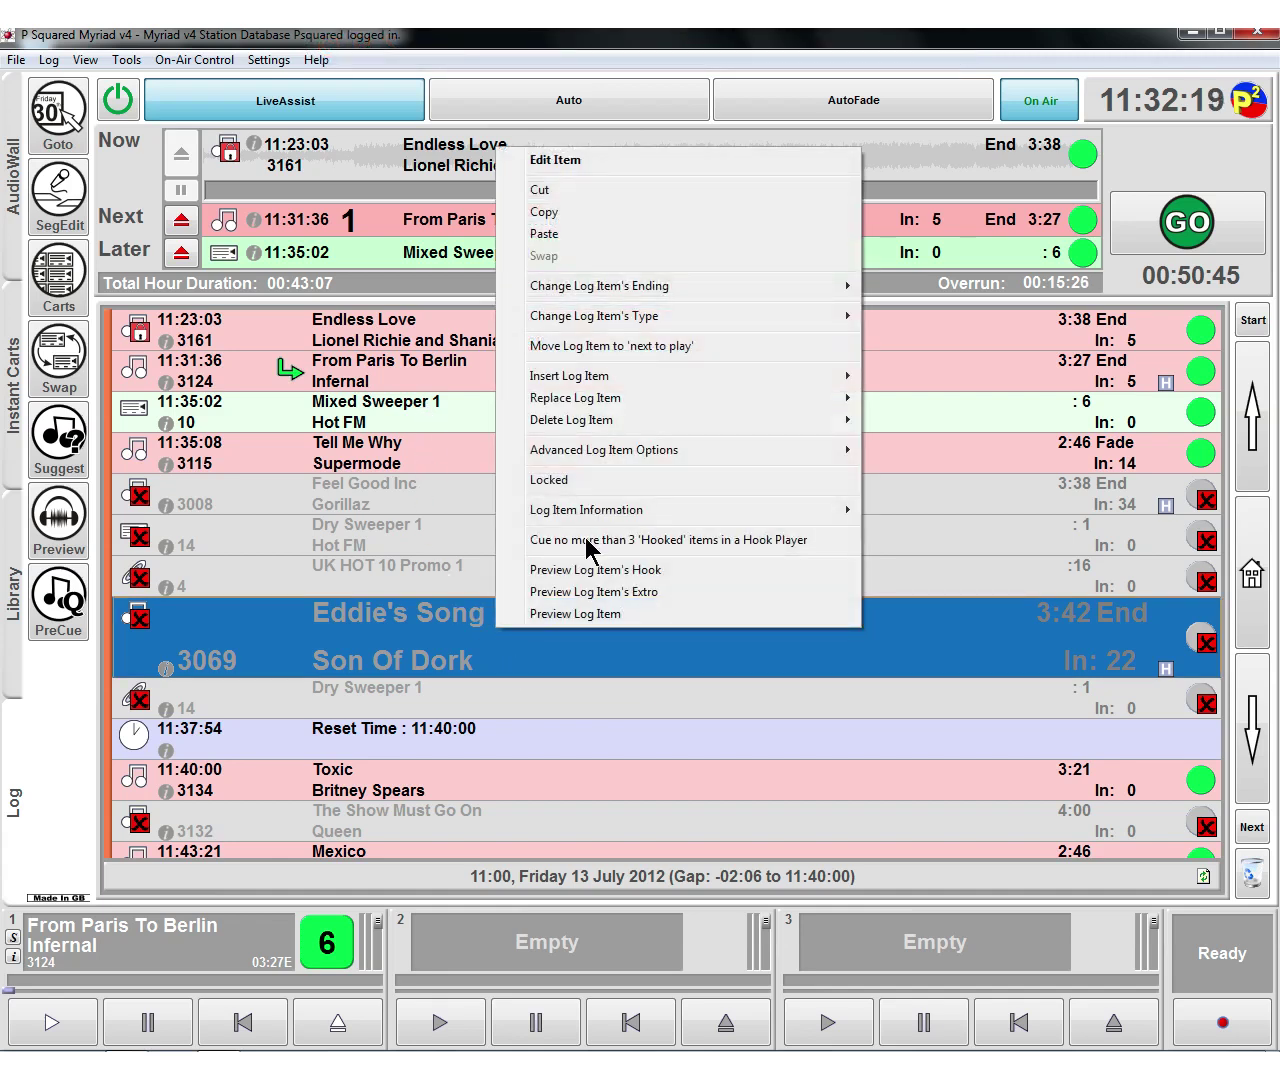
pyautogui.moveTo(846, 378)
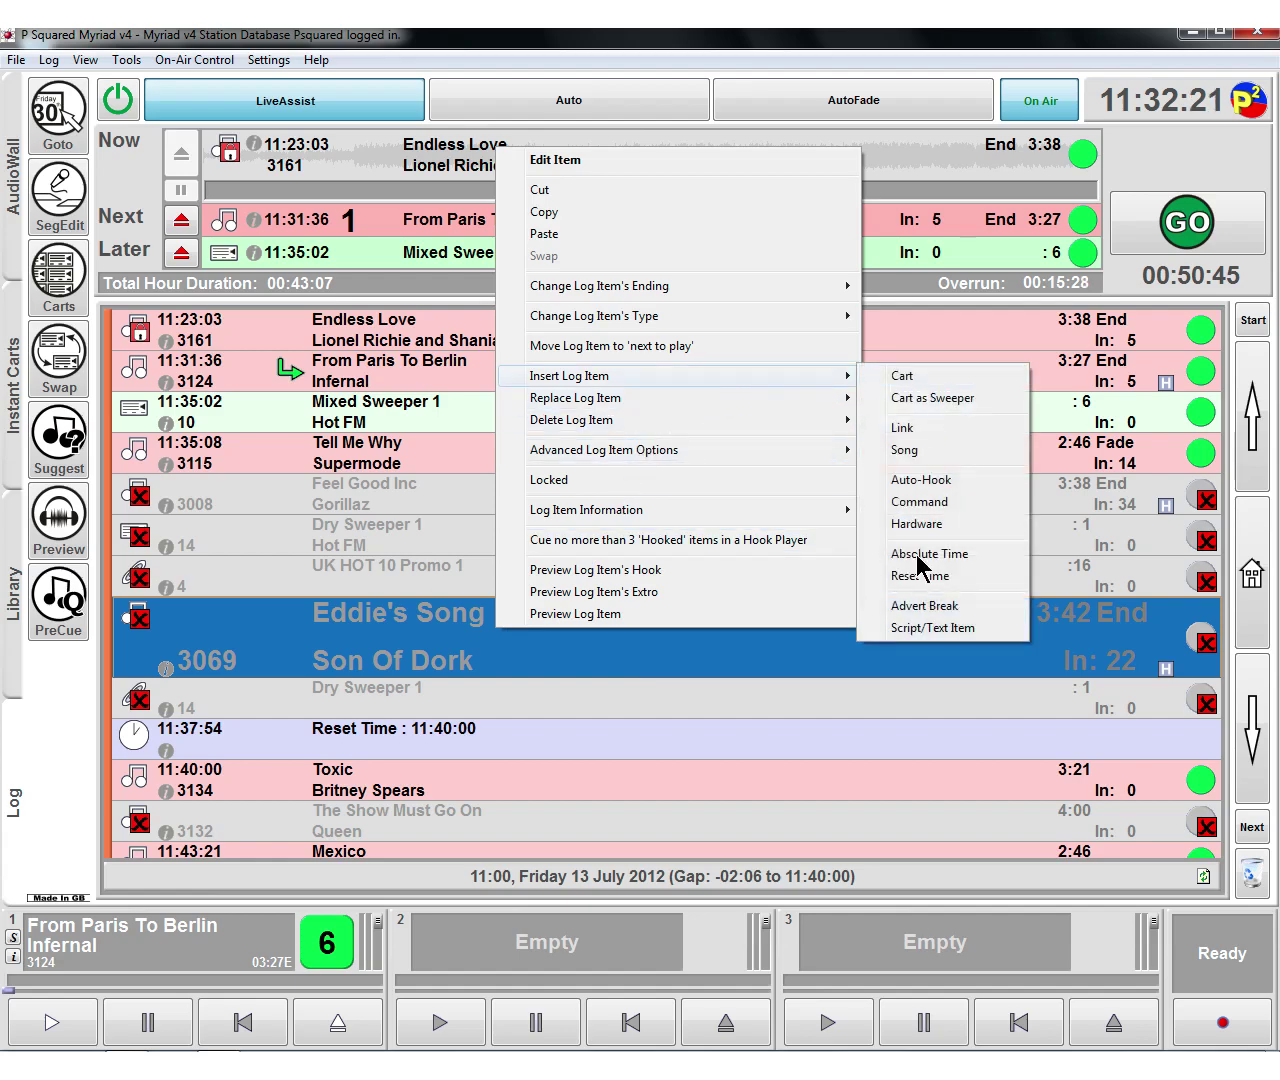
pyautogui.click(948, 630)
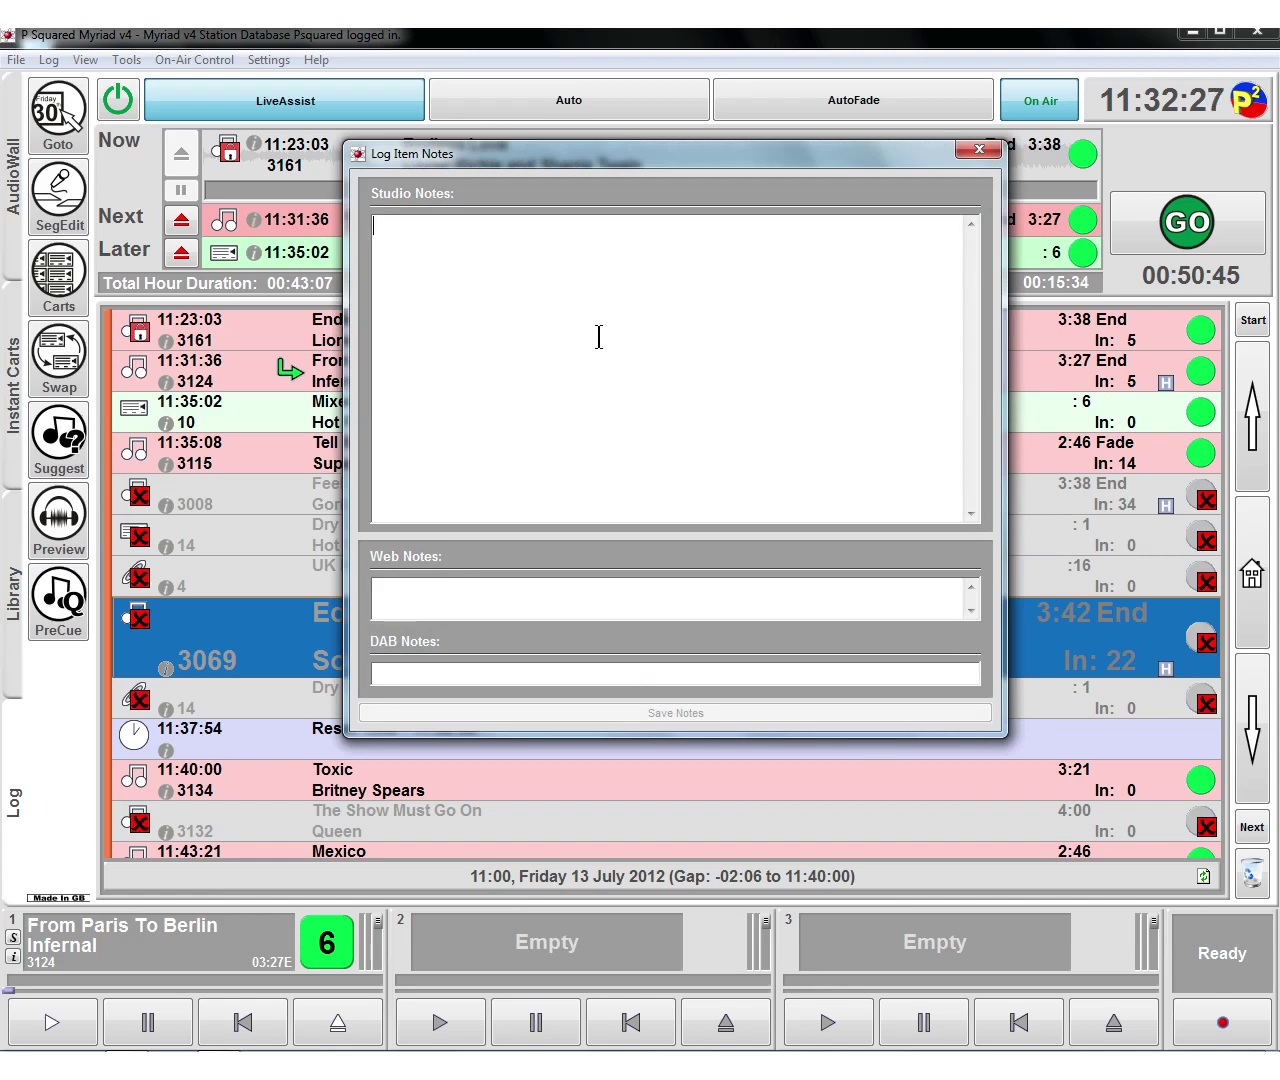
pyautogui.write("don't forget to")
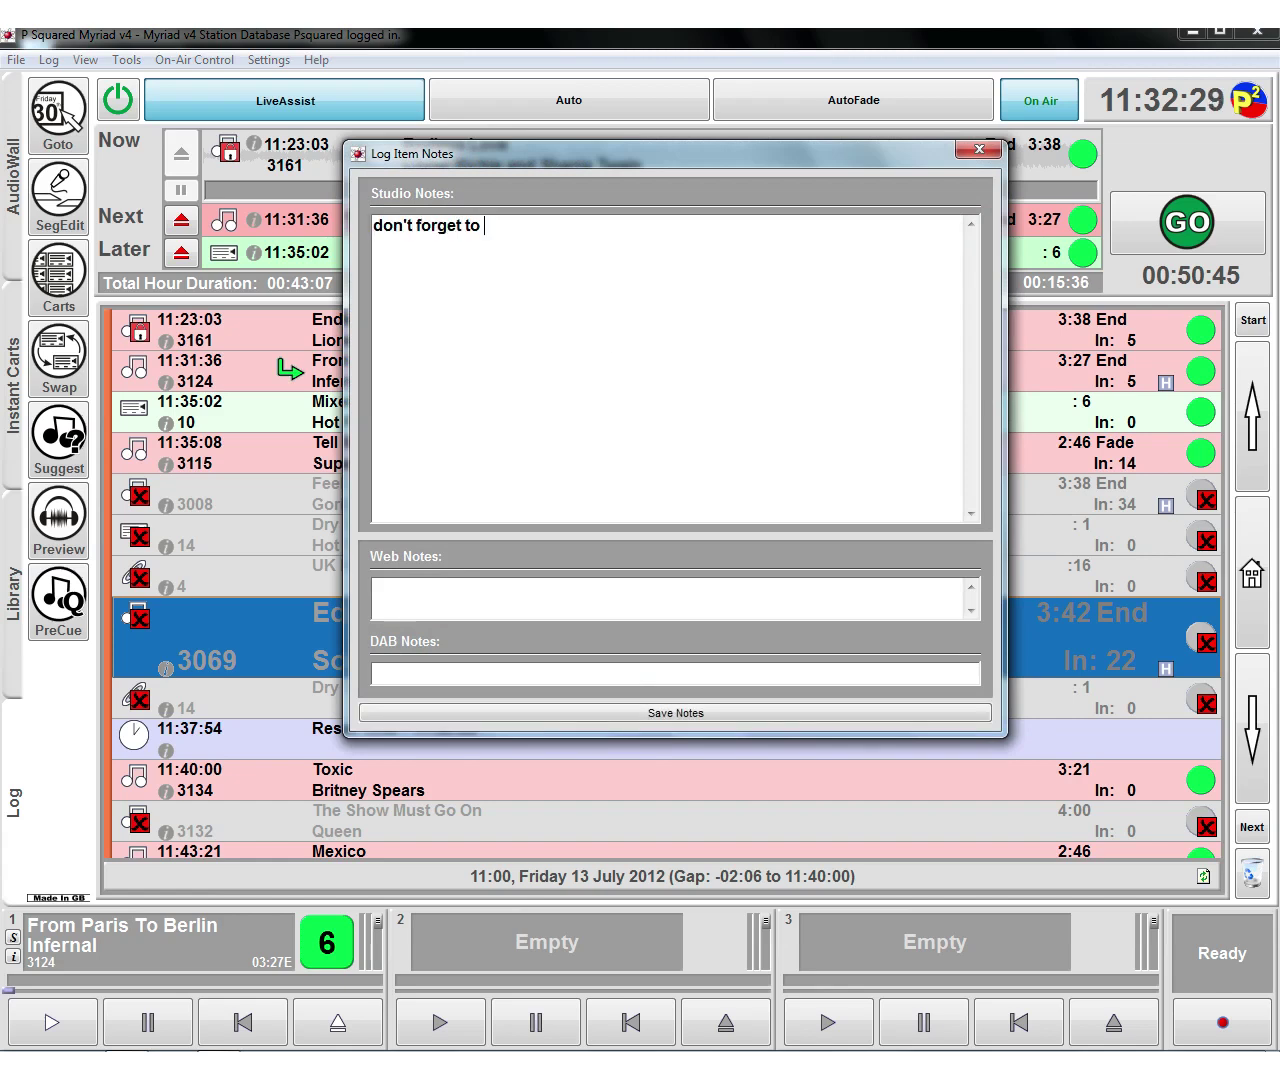
pyautogui.write(' promo breakfast')
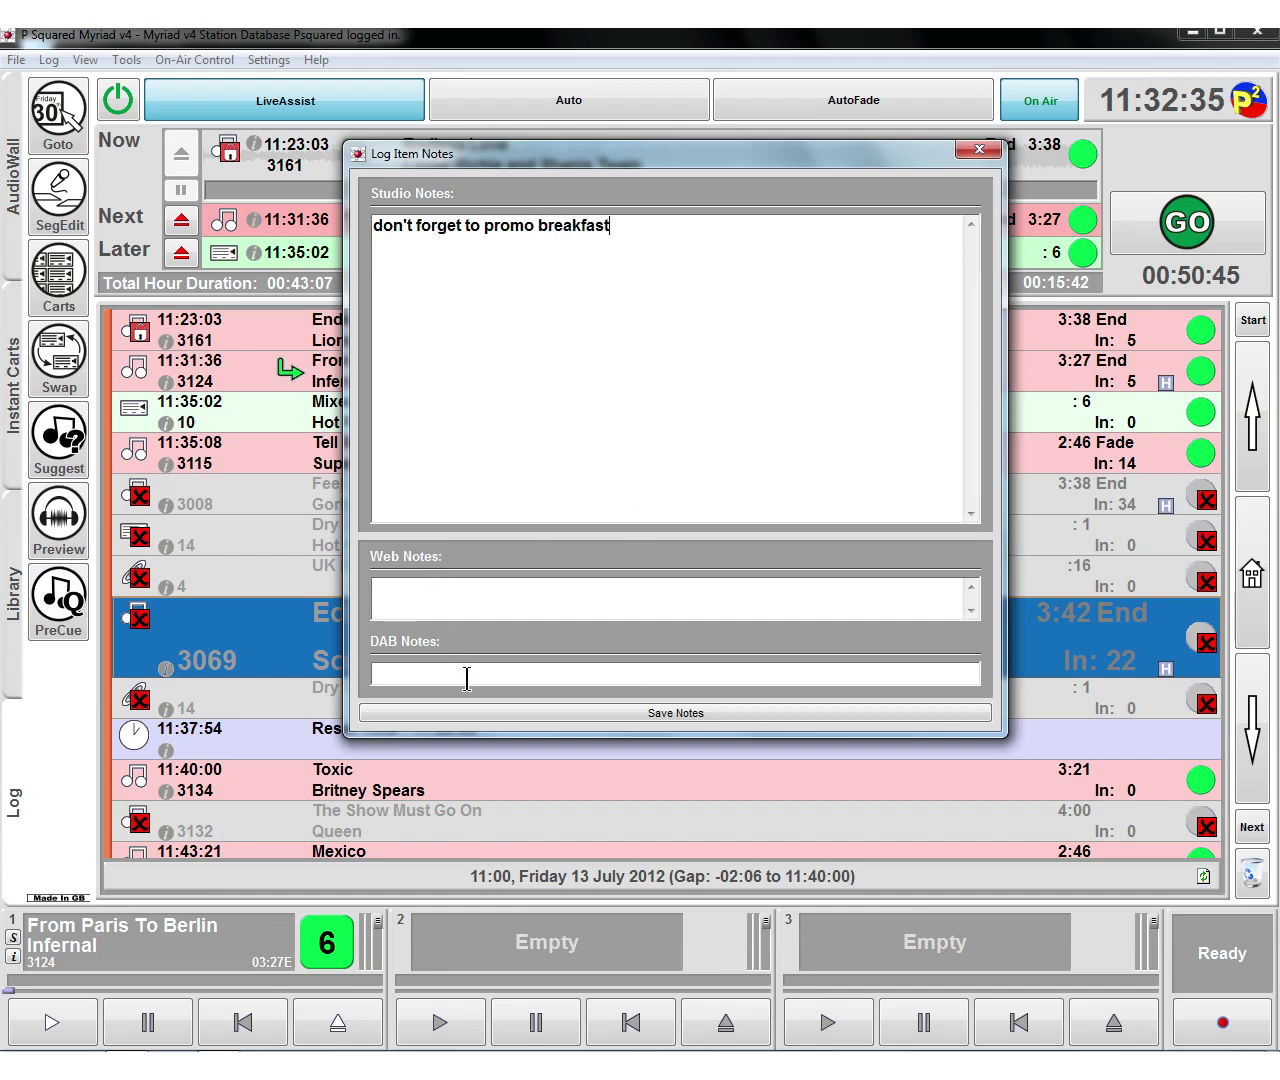
pyautogui.click(645, 713)
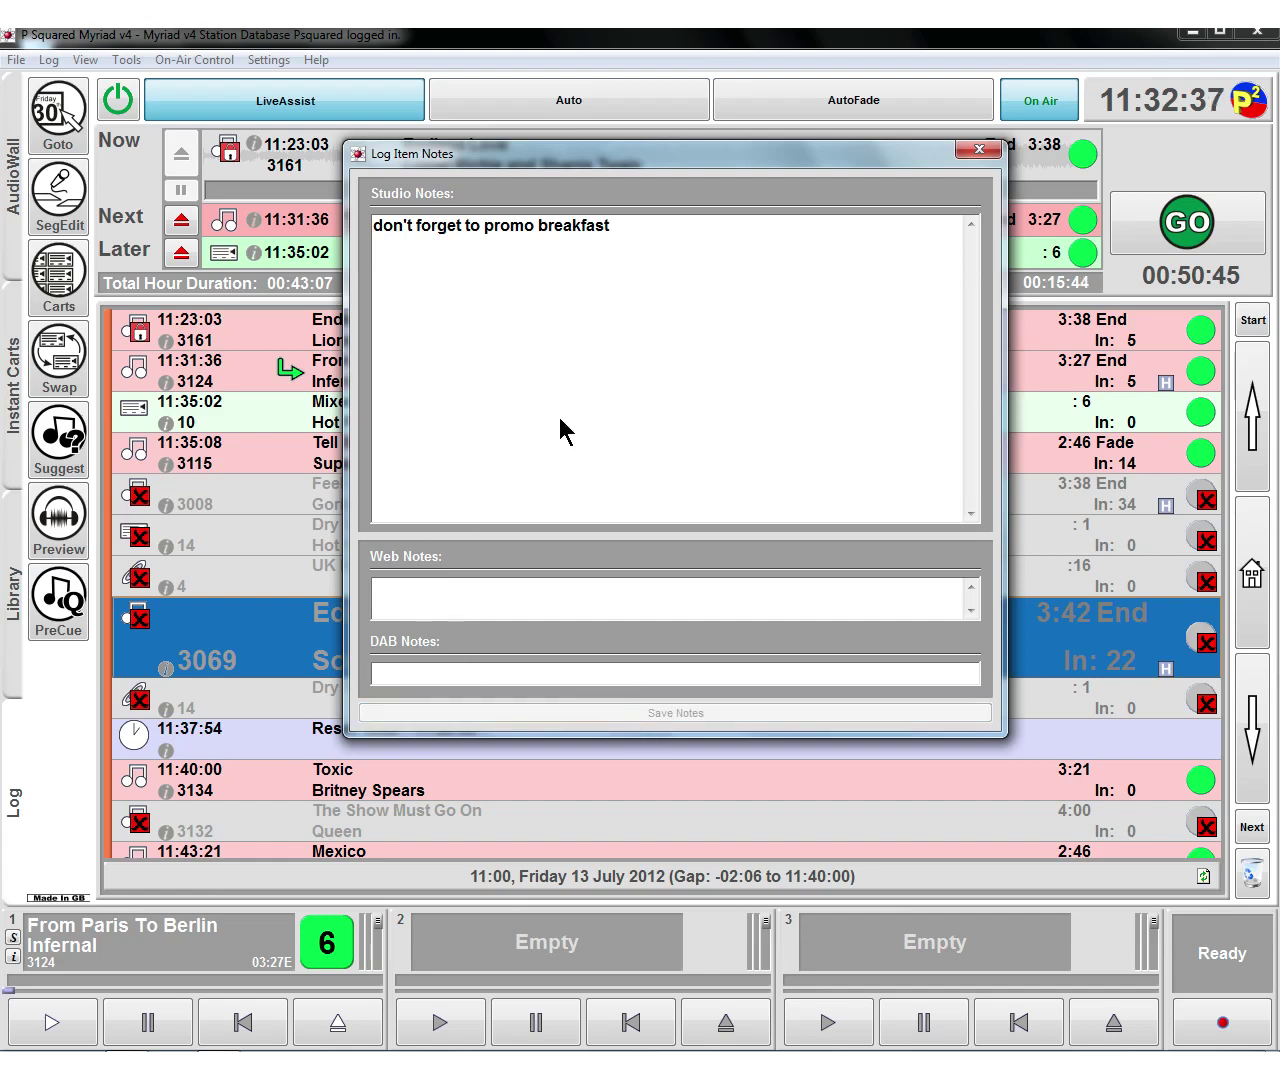
pyautogui.click(977, 156)
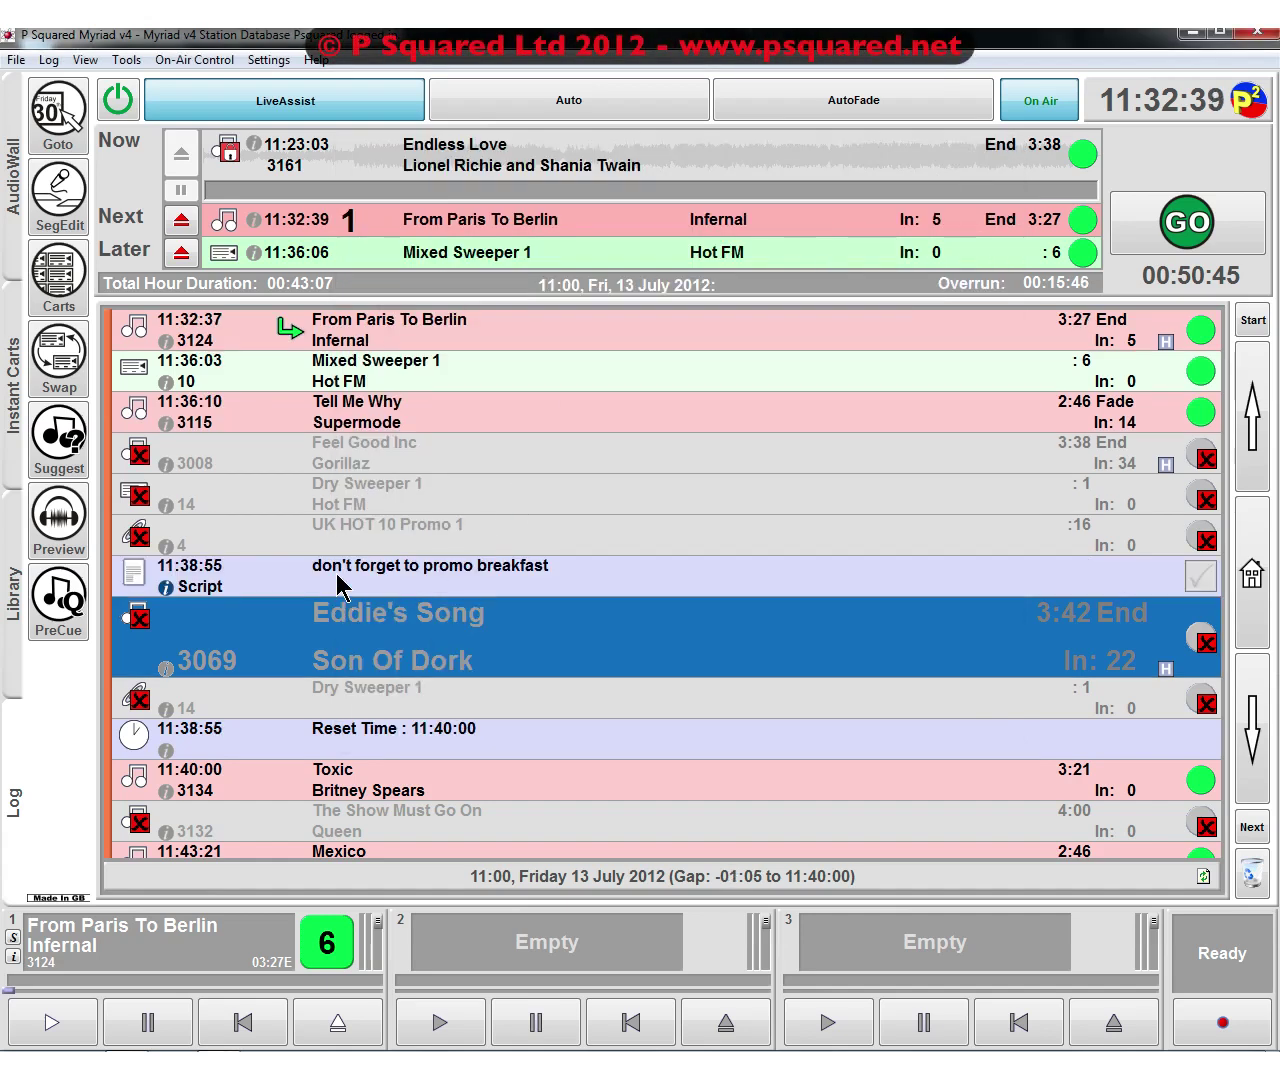
# - Reopen the new script item's notes twice to check them, closing the window each time
pyautogui.click(335, 588)
pyautogui.click(137, 580)
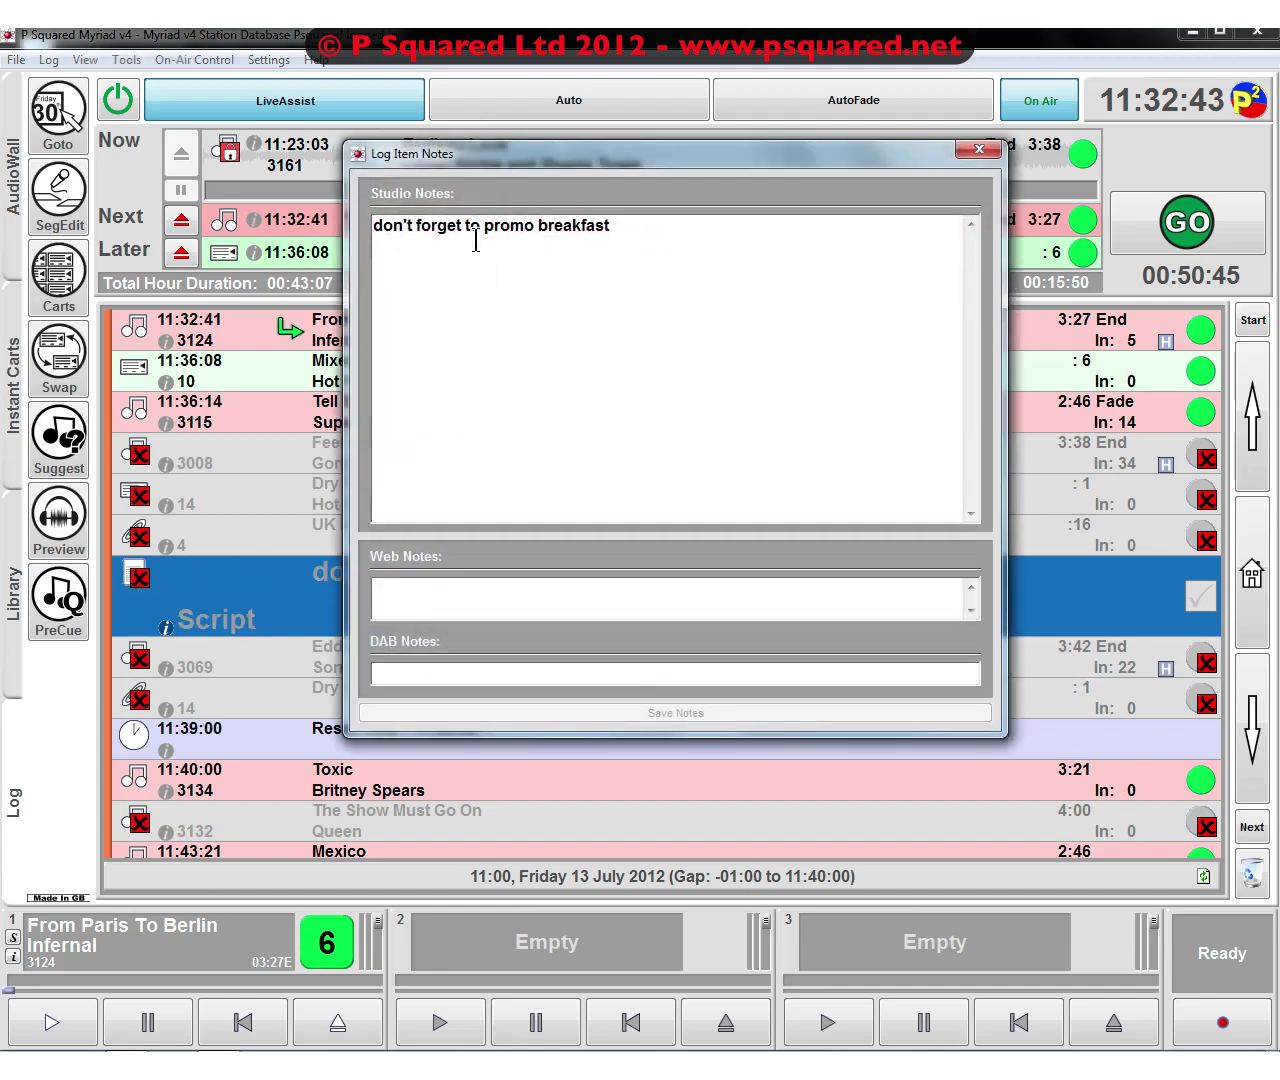
pyautogui.click(977, 149)
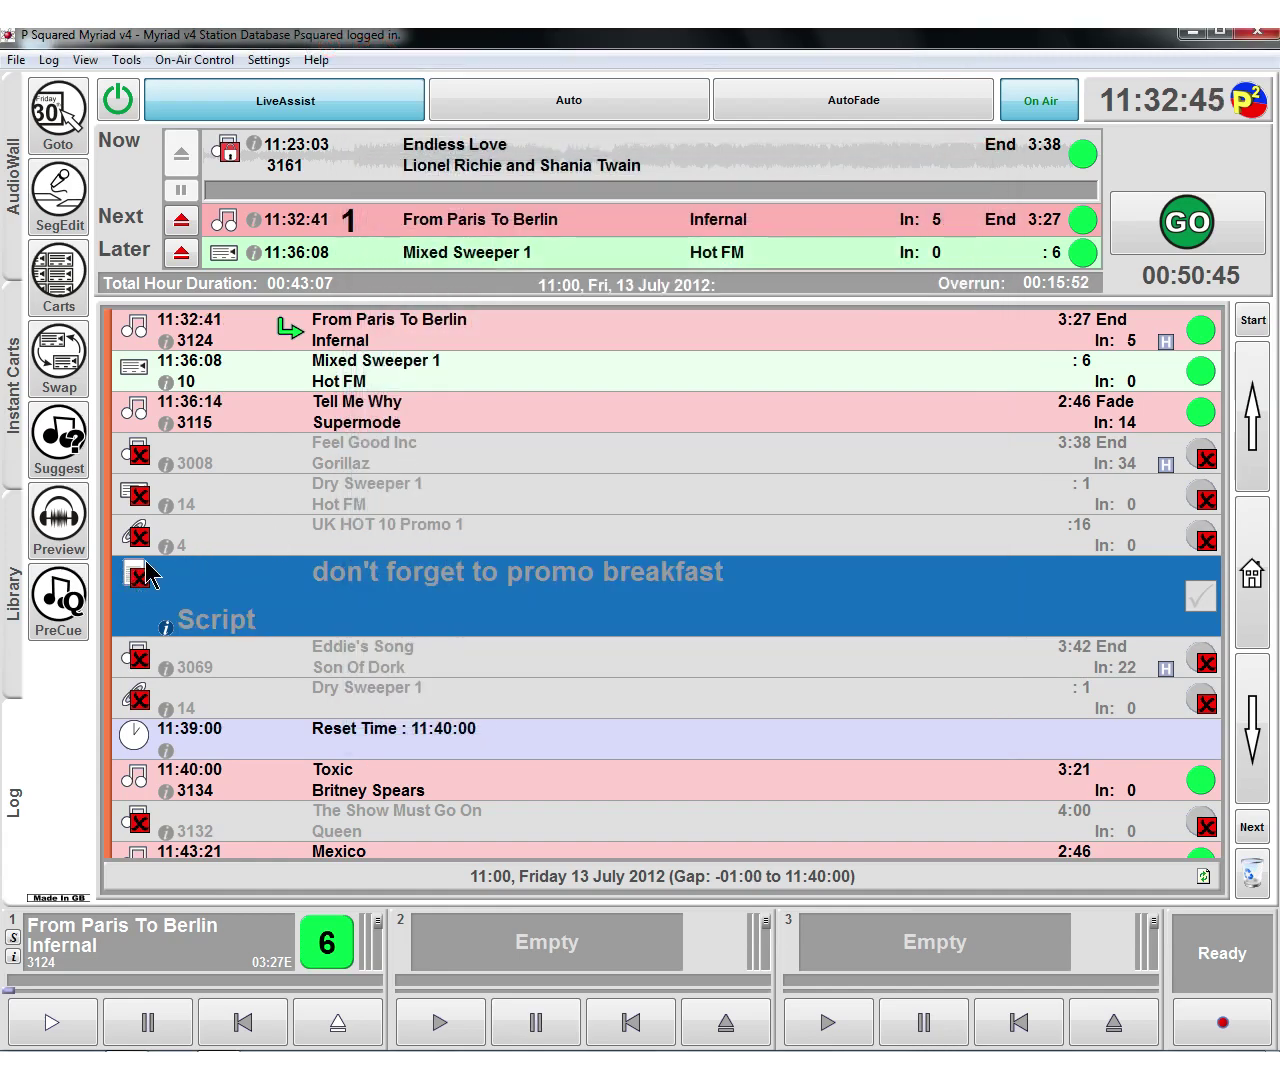
pyautogui.doubleClick(543, 586)
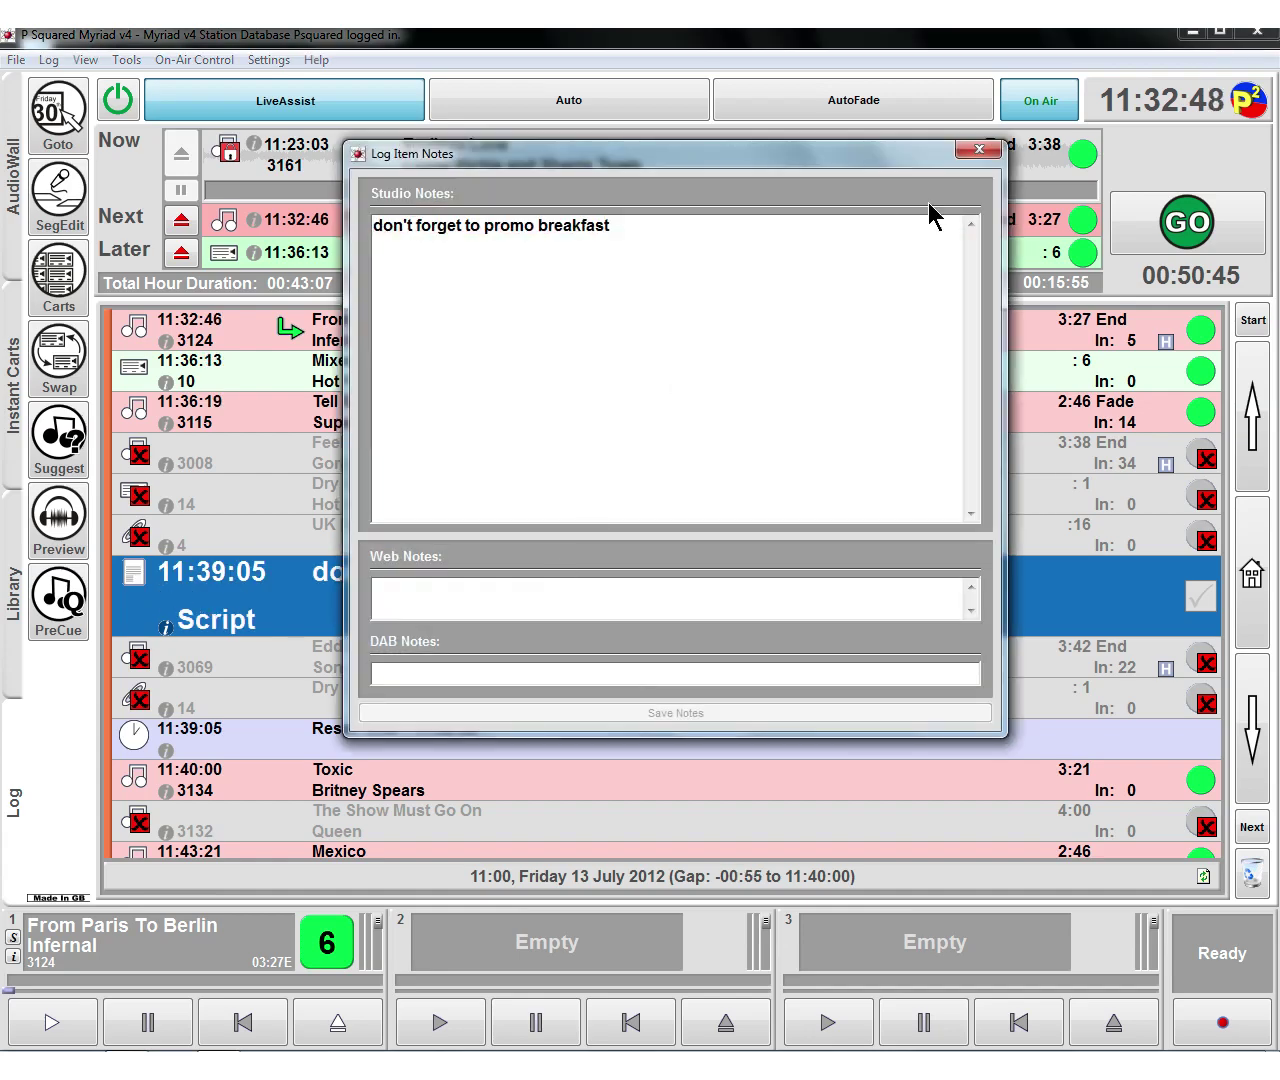
pyautogui.click(977, 149)
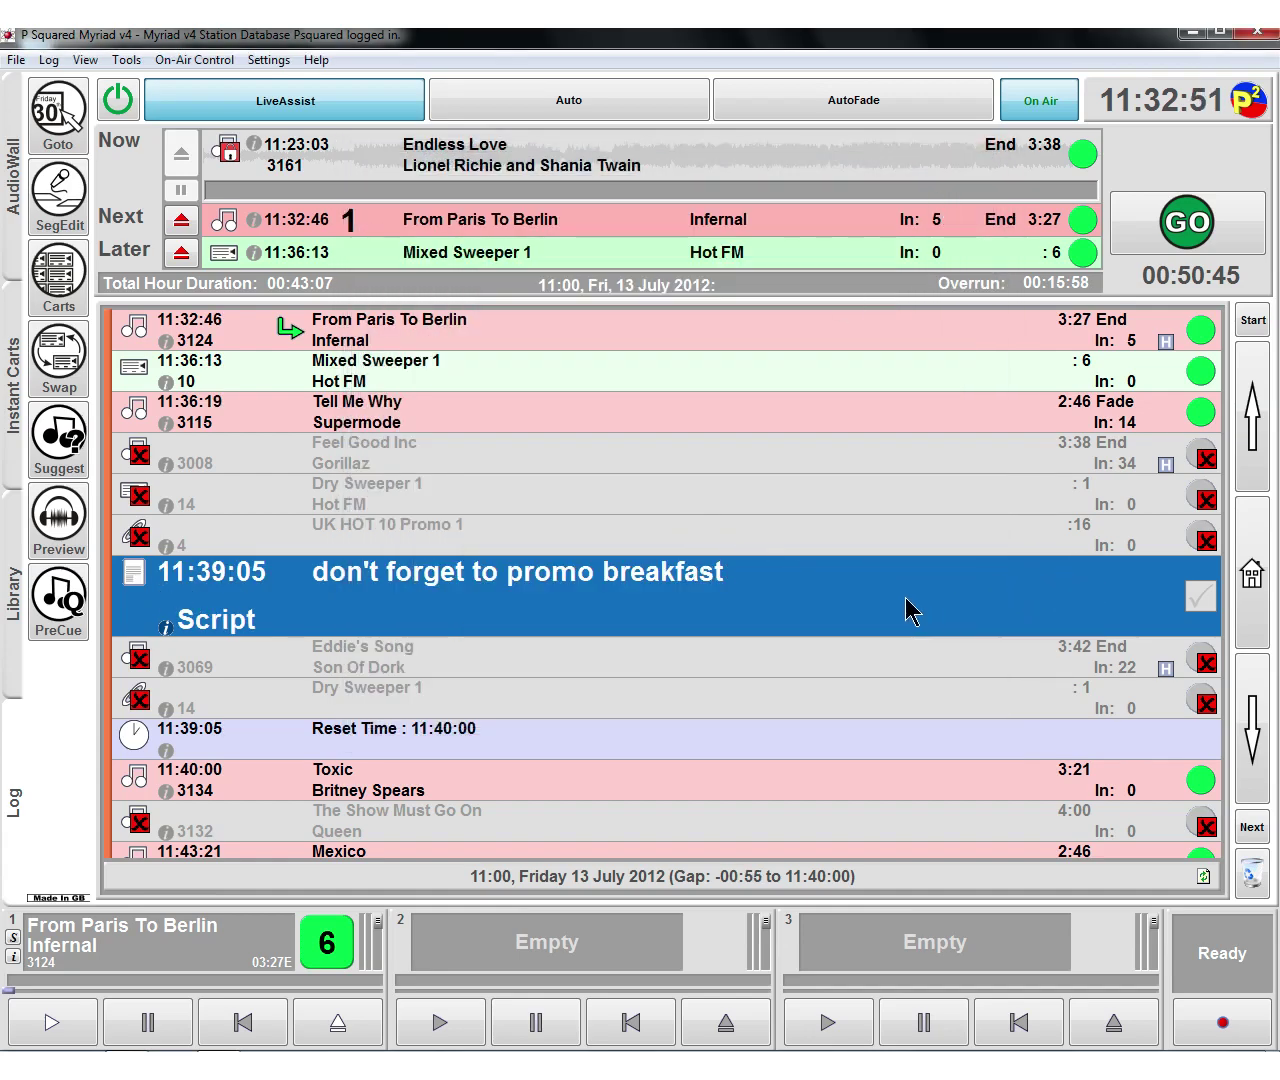
# - Move the script below Mixed Sweeper 1, play through two items, and tick the script done
pyautogui.moveTo(575, 612); pyautogui.dragTo(582, 436)
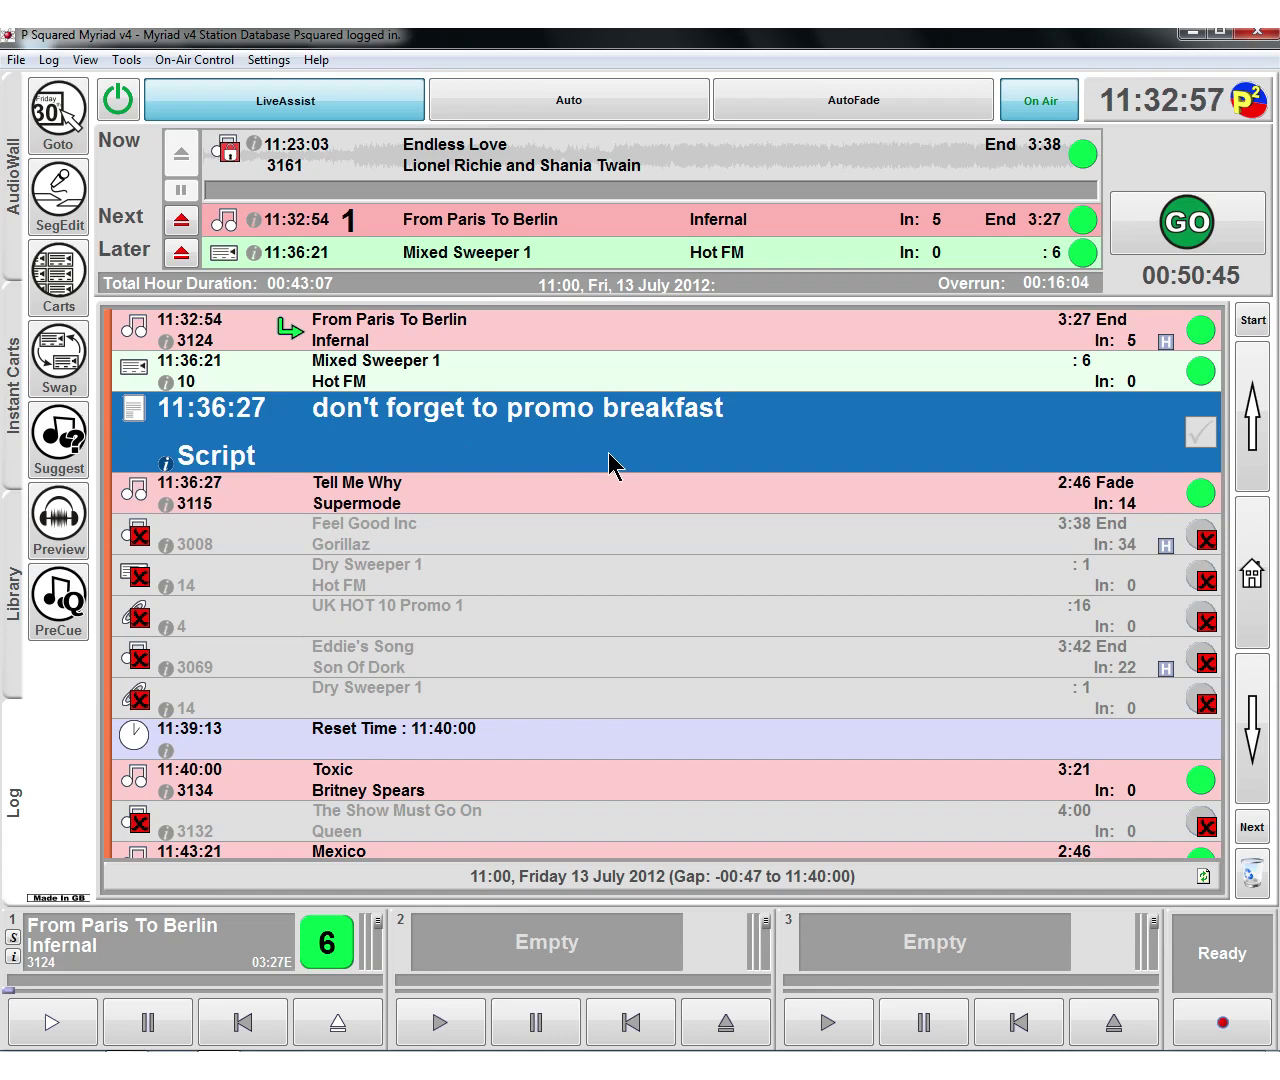
pyautogui.click(1160, 243)
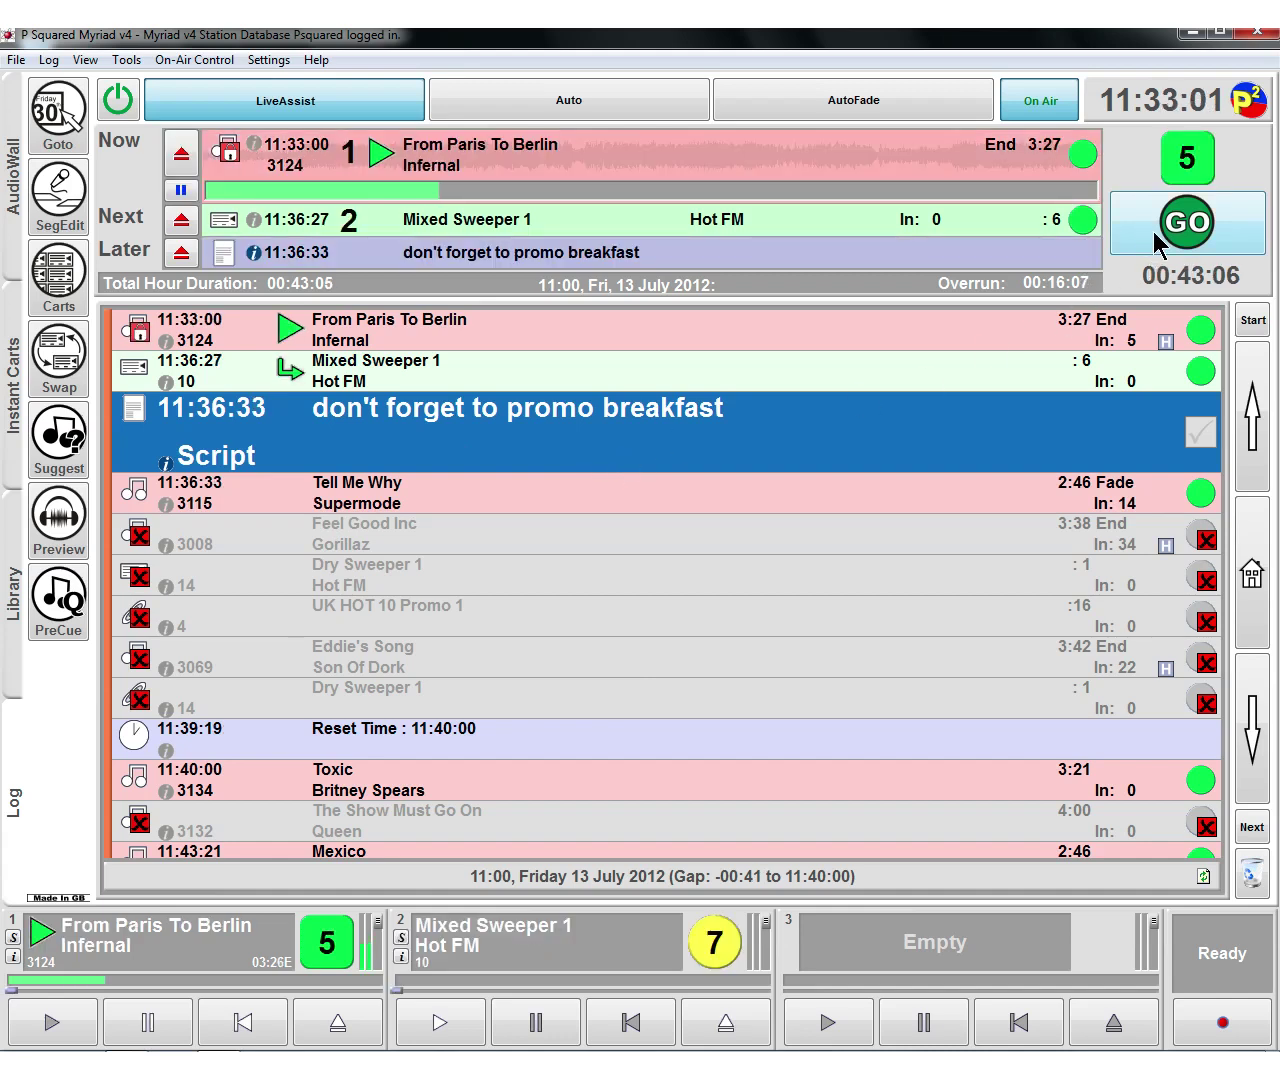
pyautogui.click(1160, 243)
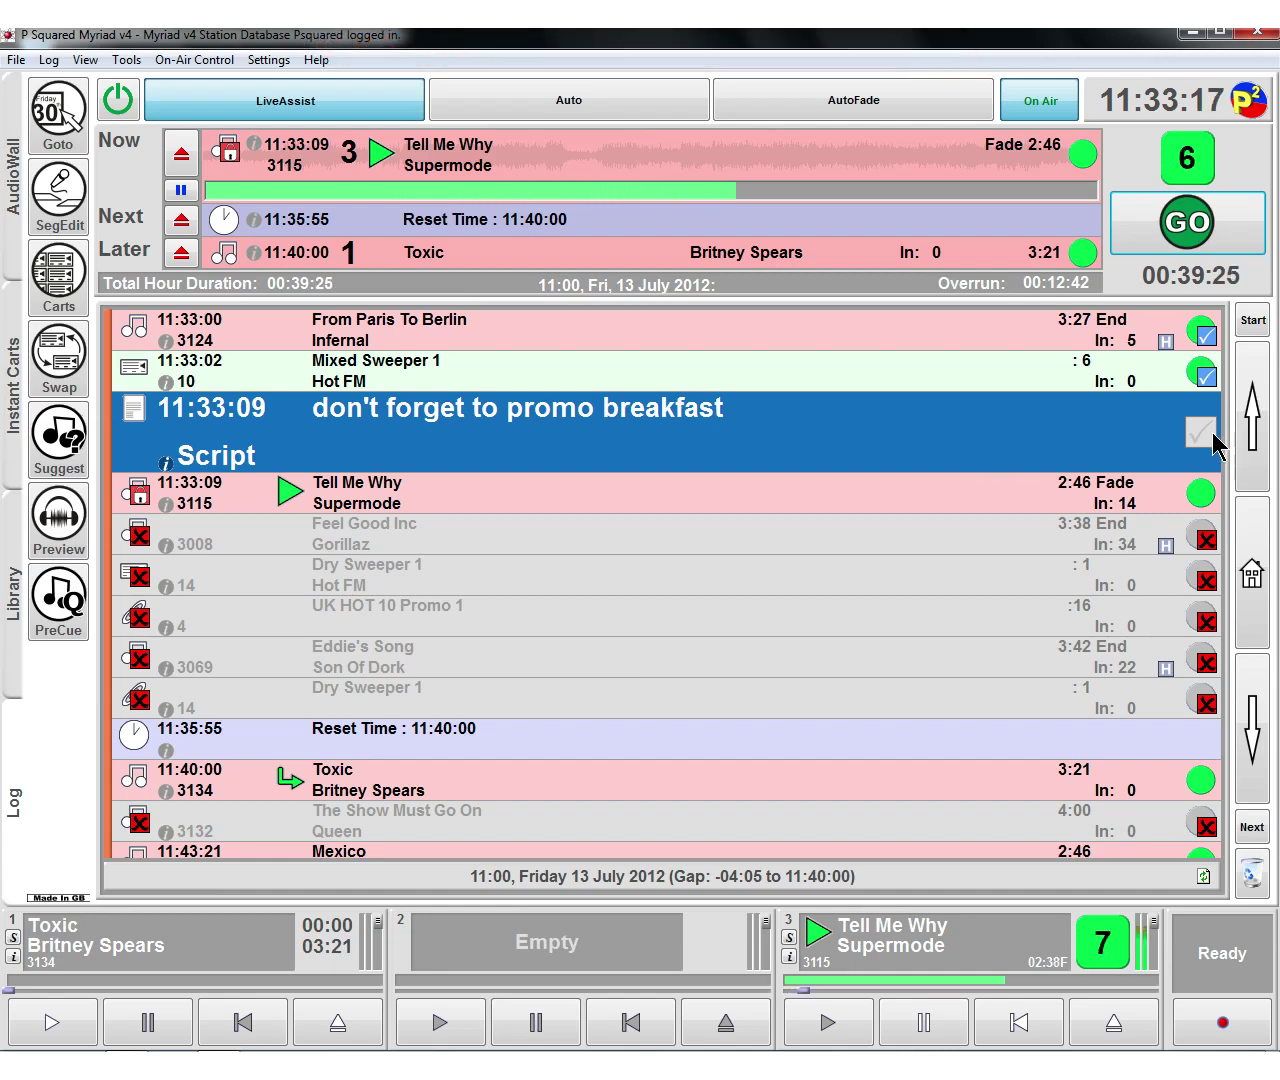
pyautogui.click(1201, 432)
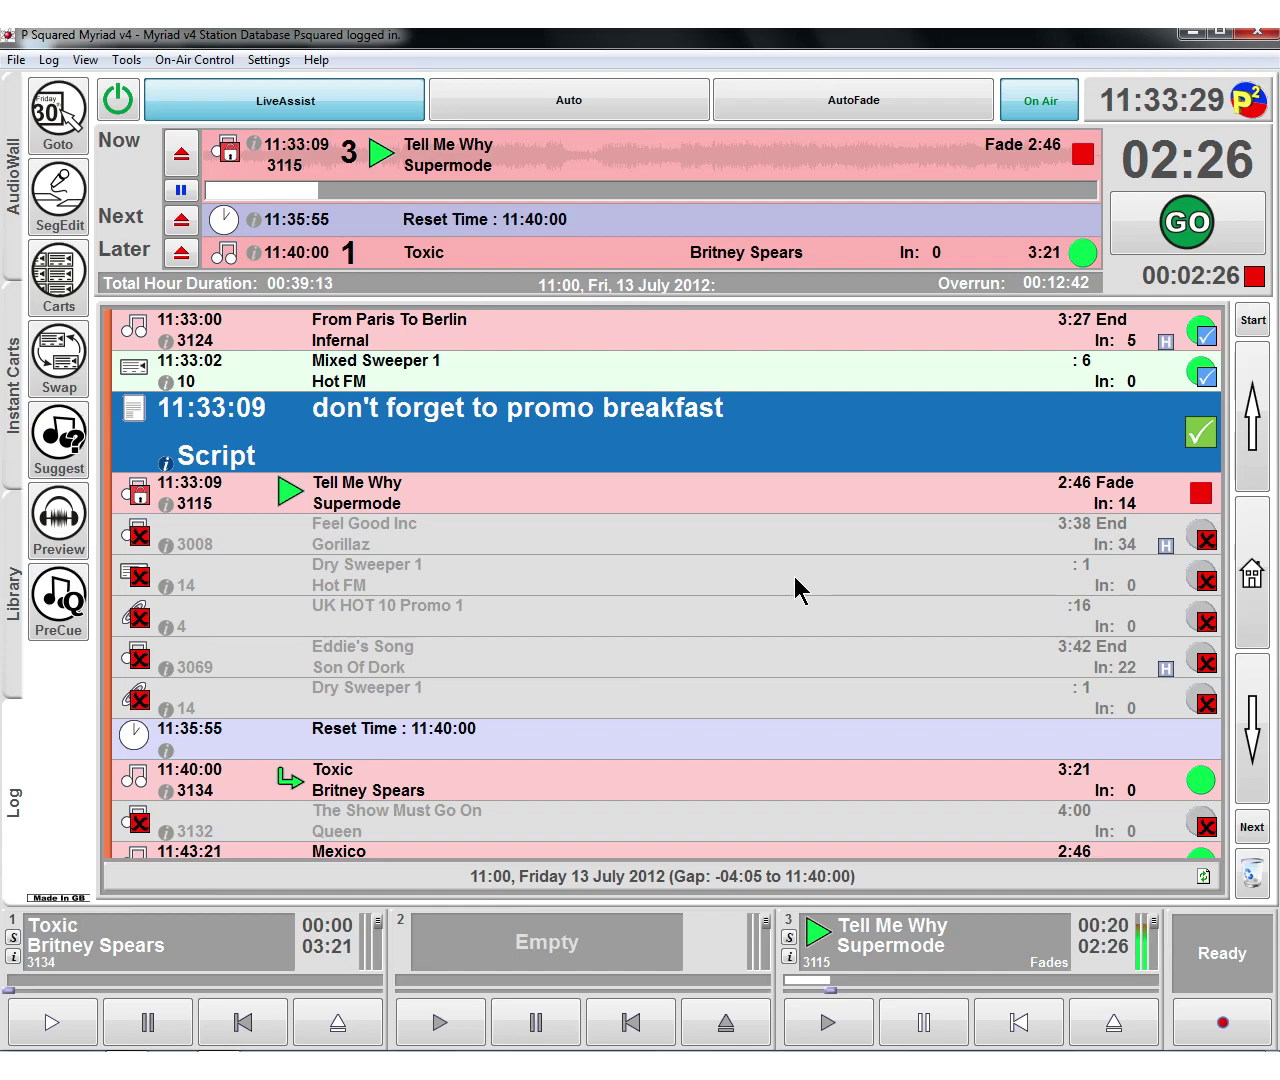
pyautogui.rightClick(665, 545)
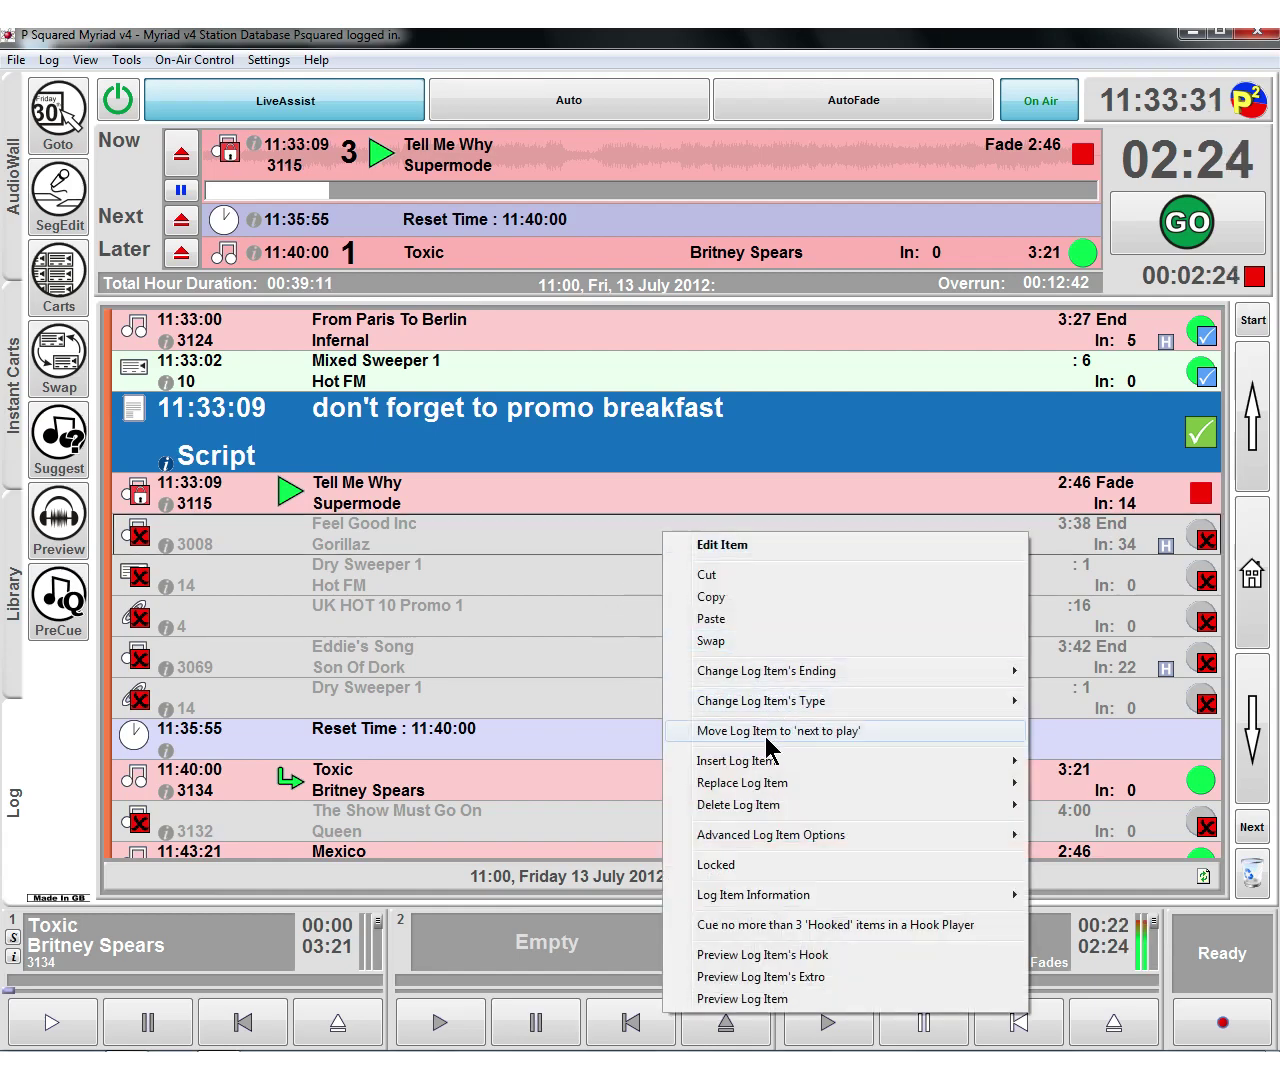
pyautogui.moveTo(790, 762)
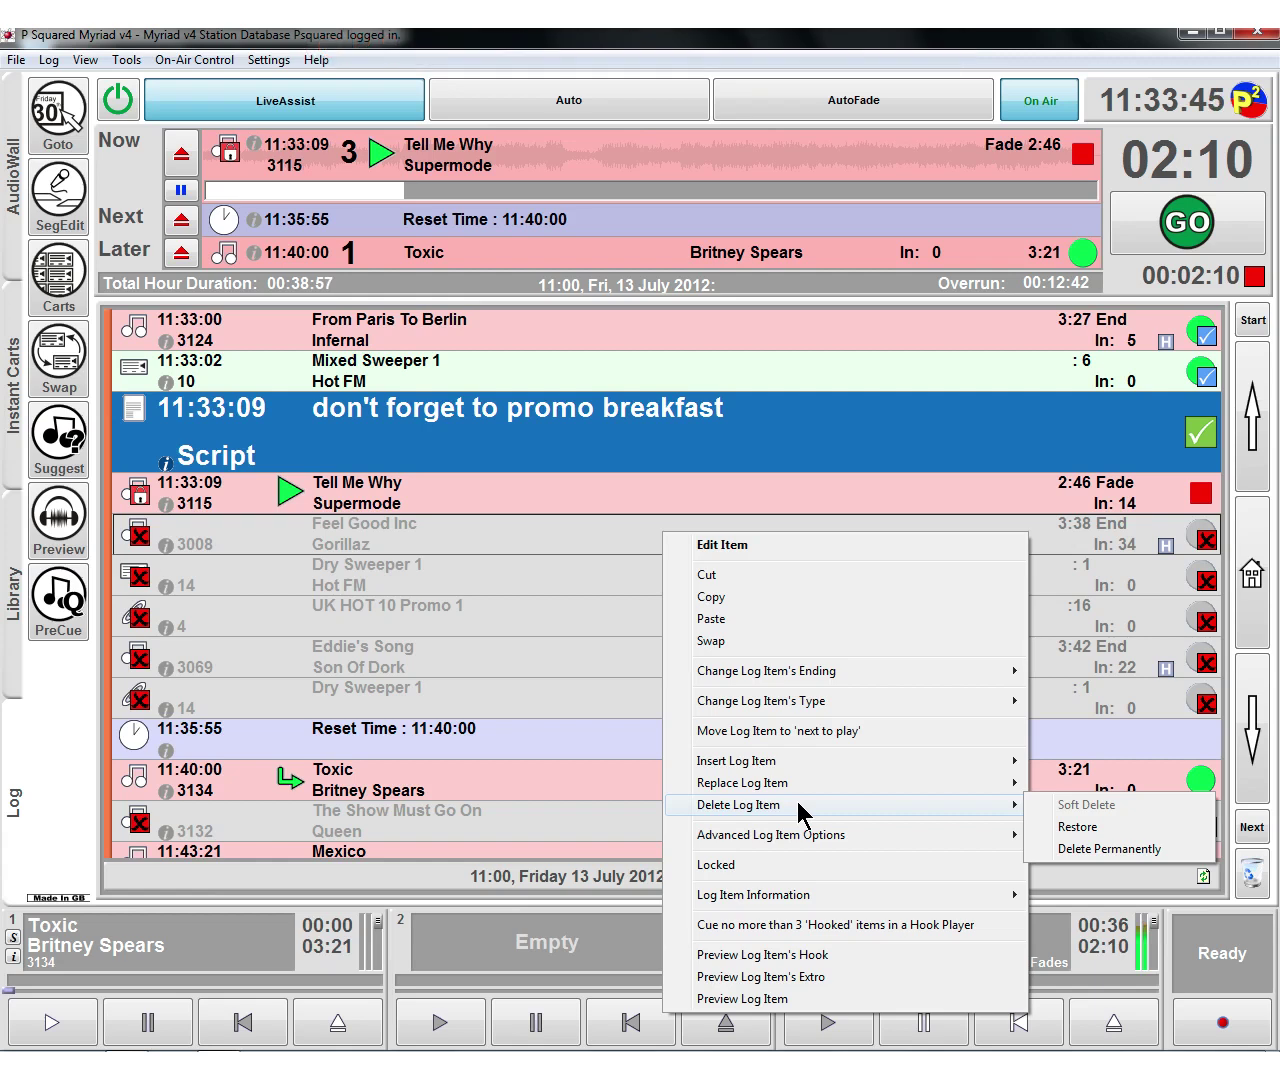
pyautogui.moveTo(790, 840)
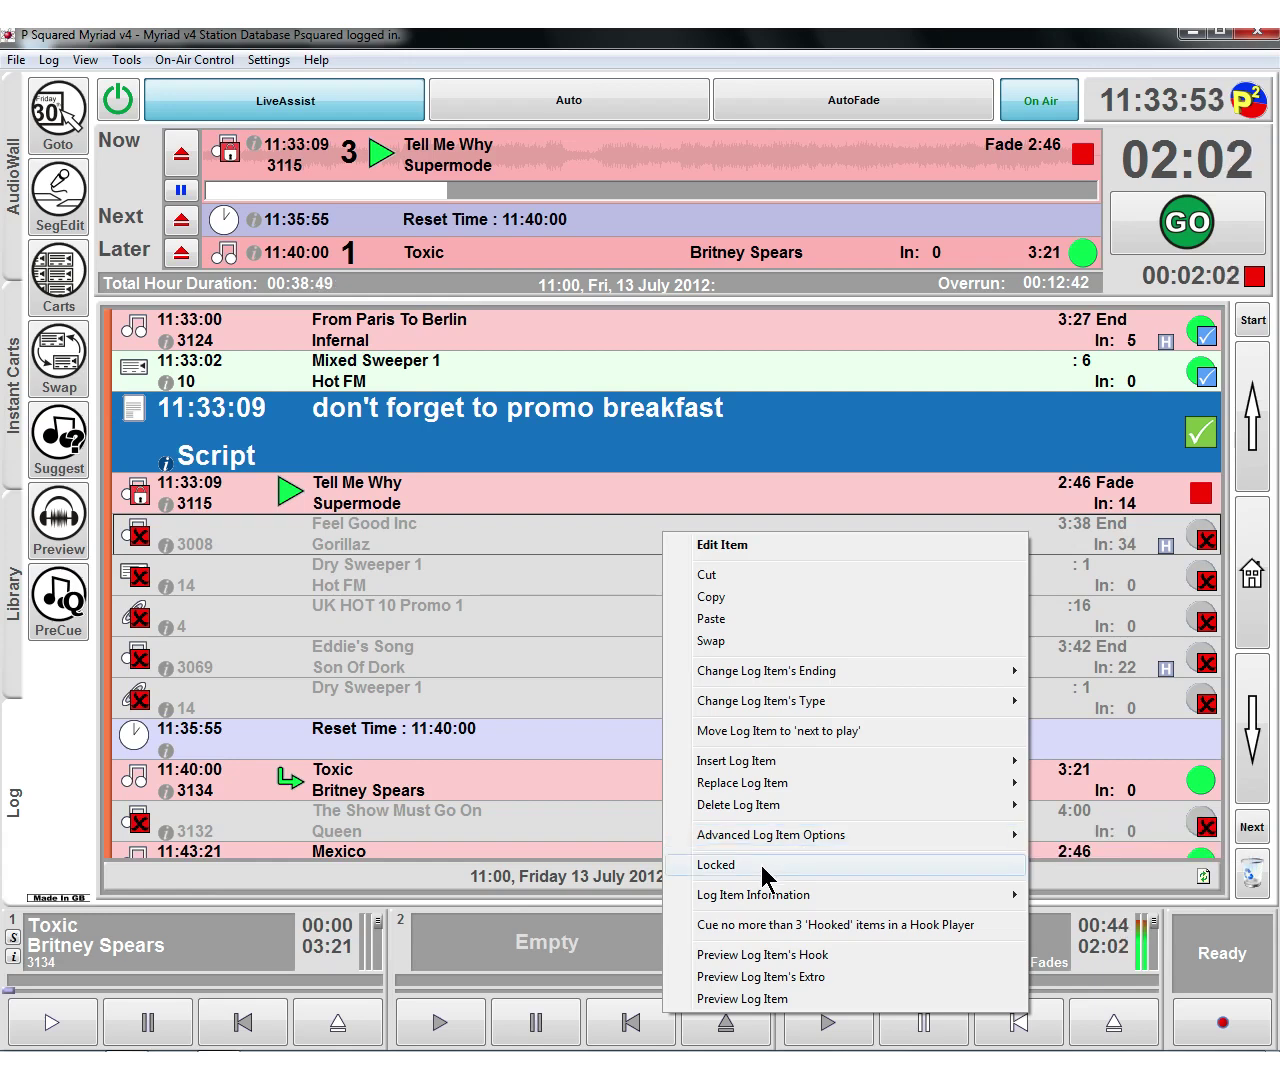
pyautogui.moveTo(762, 895)
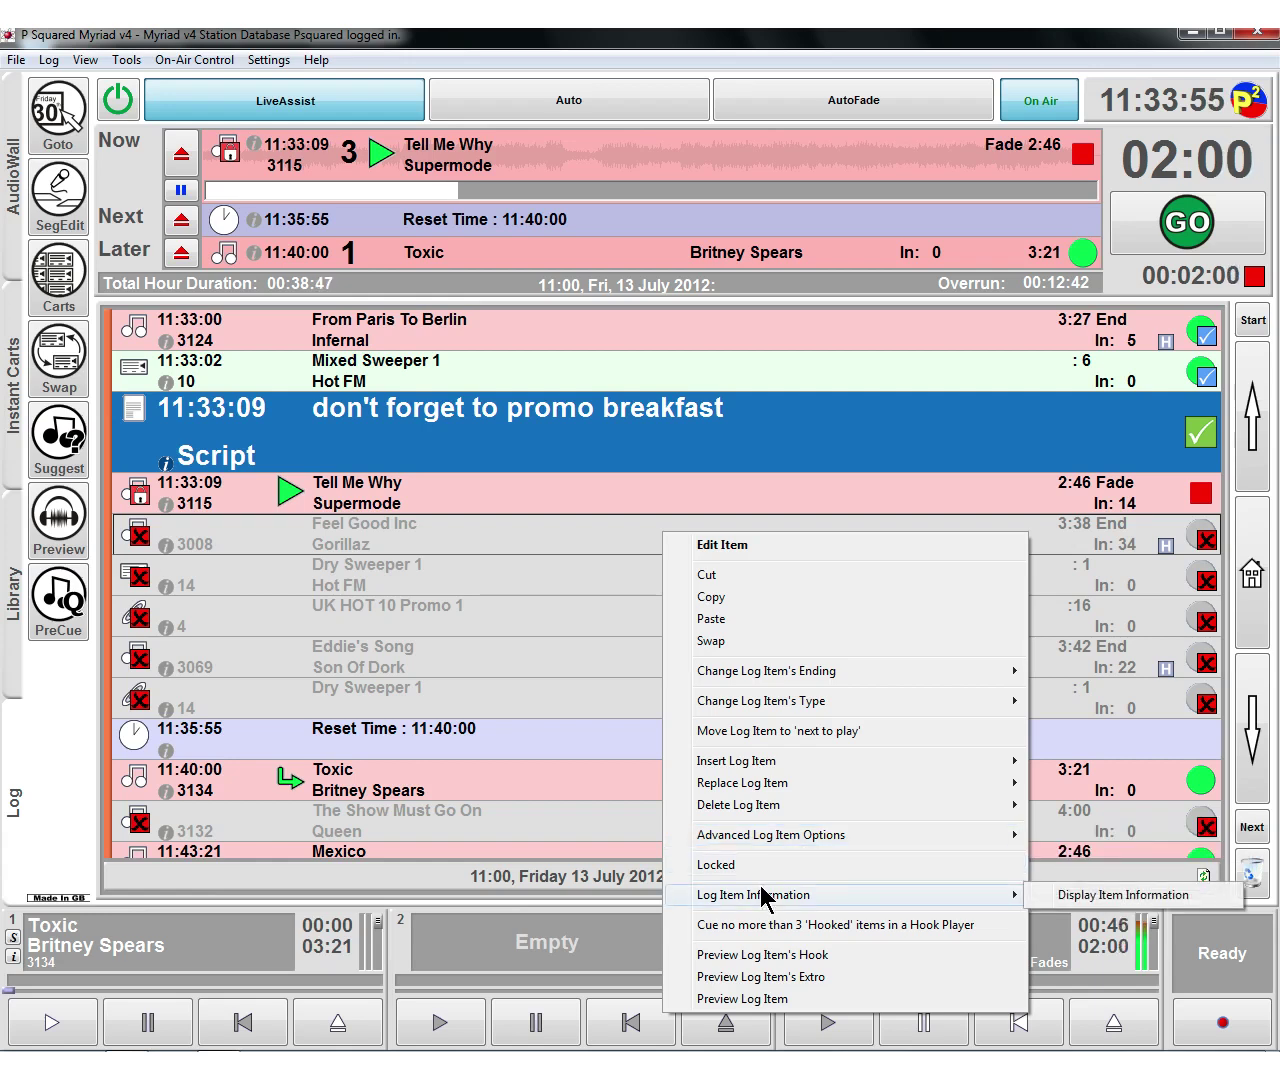
pyautogui.click(1100, 895)
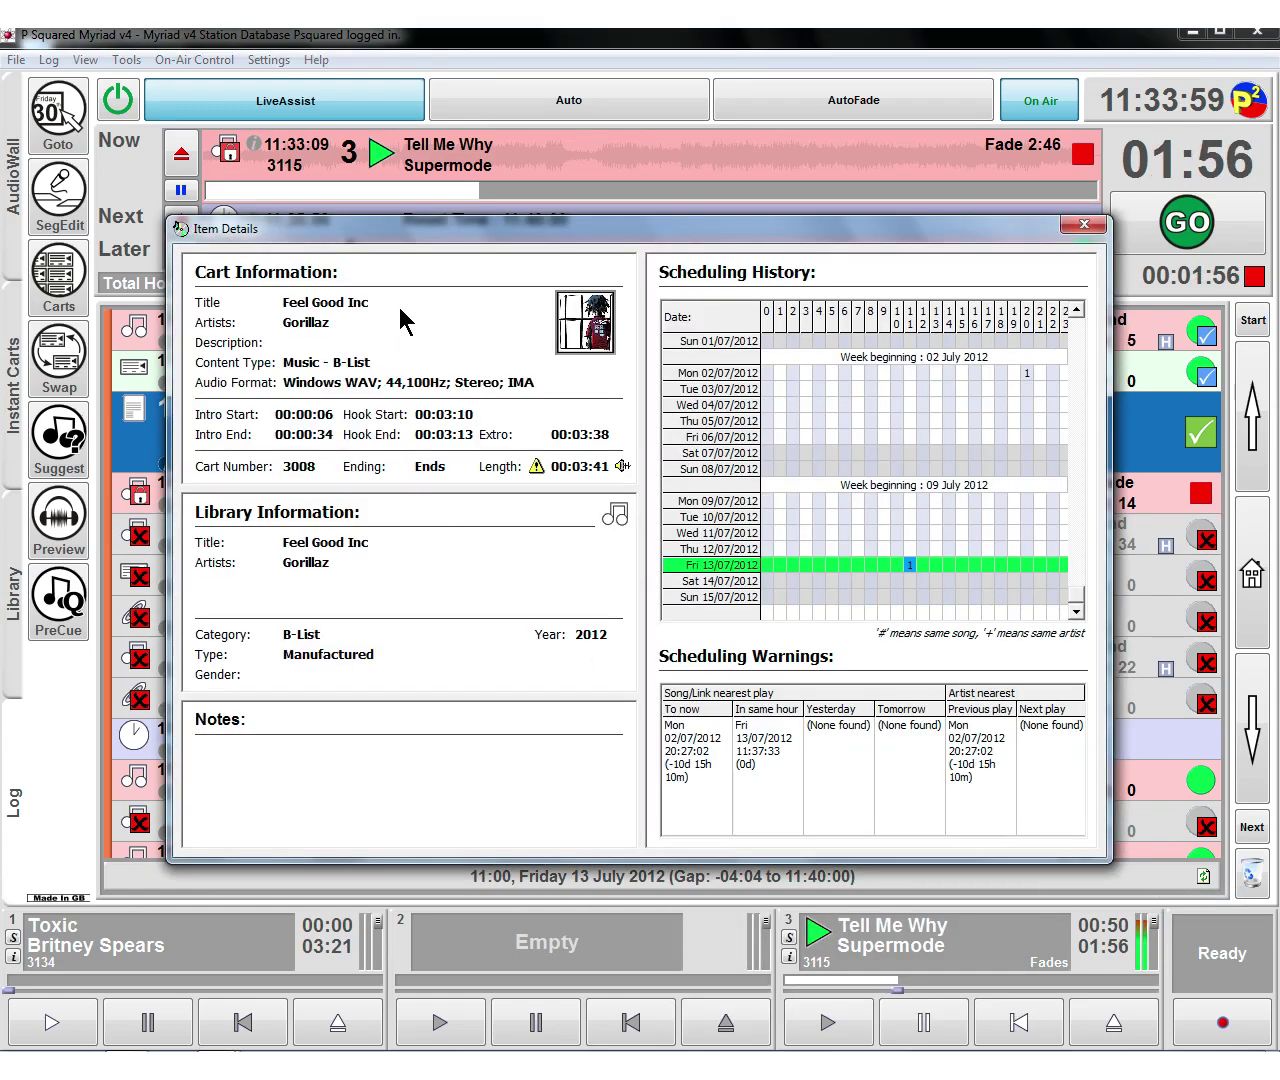
pyautogui.moveTo(437, 230)
pyautogui.mouseDown()
pyautogui.moveTo(451, 443)
pyautogui.moveTo(568, 525)
pyautogui.moveTo(488, 463)
pyautogui.moveTo(431, 246)
pyautogui.mouseUp()
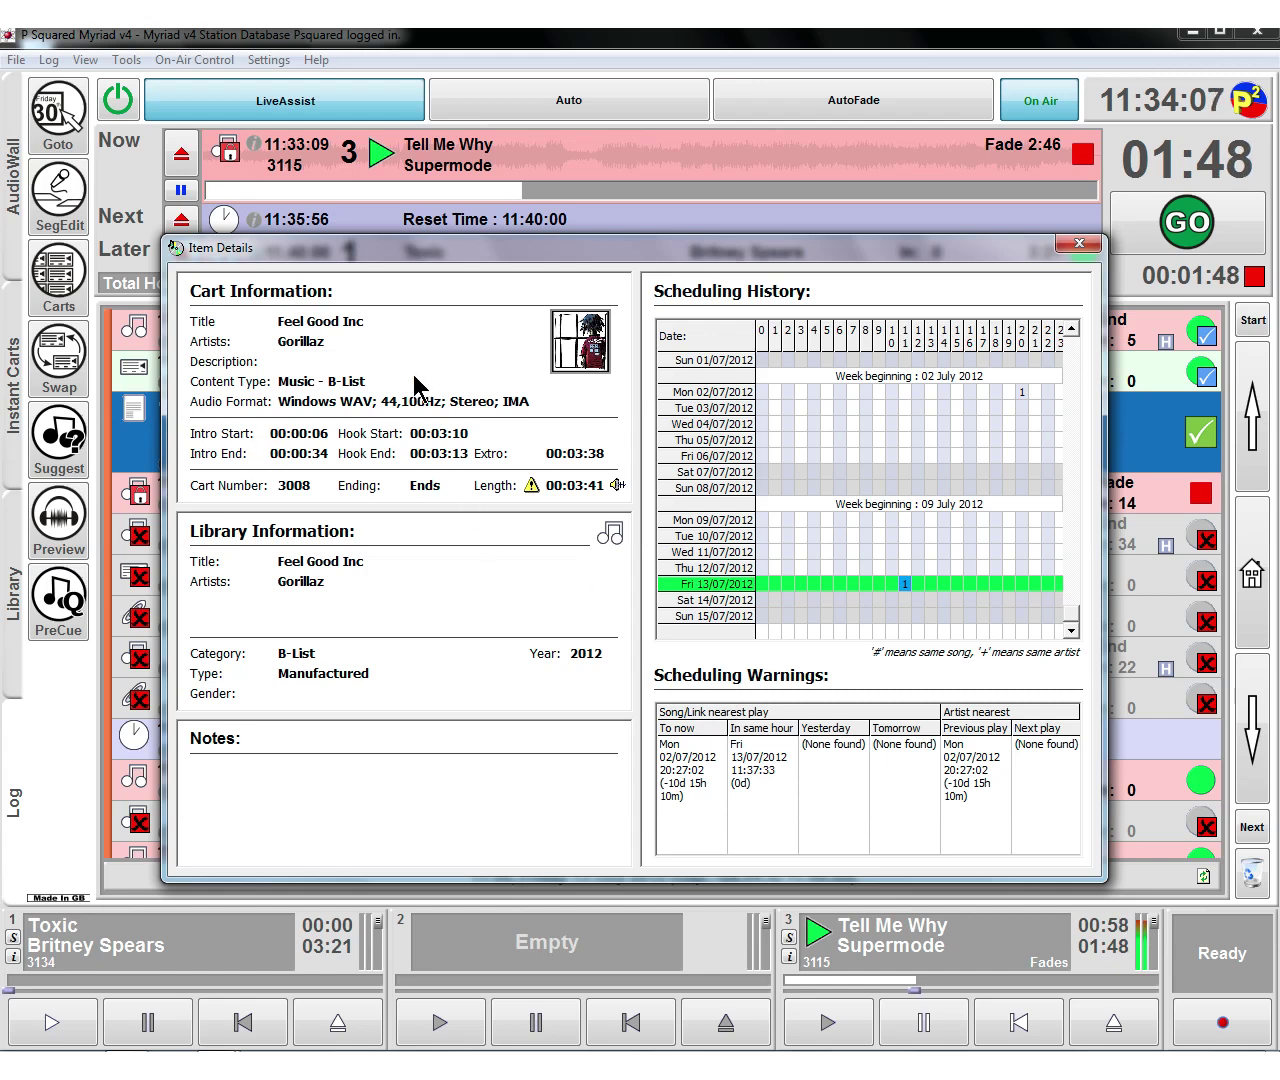
pyautogui.click(1077, 243)
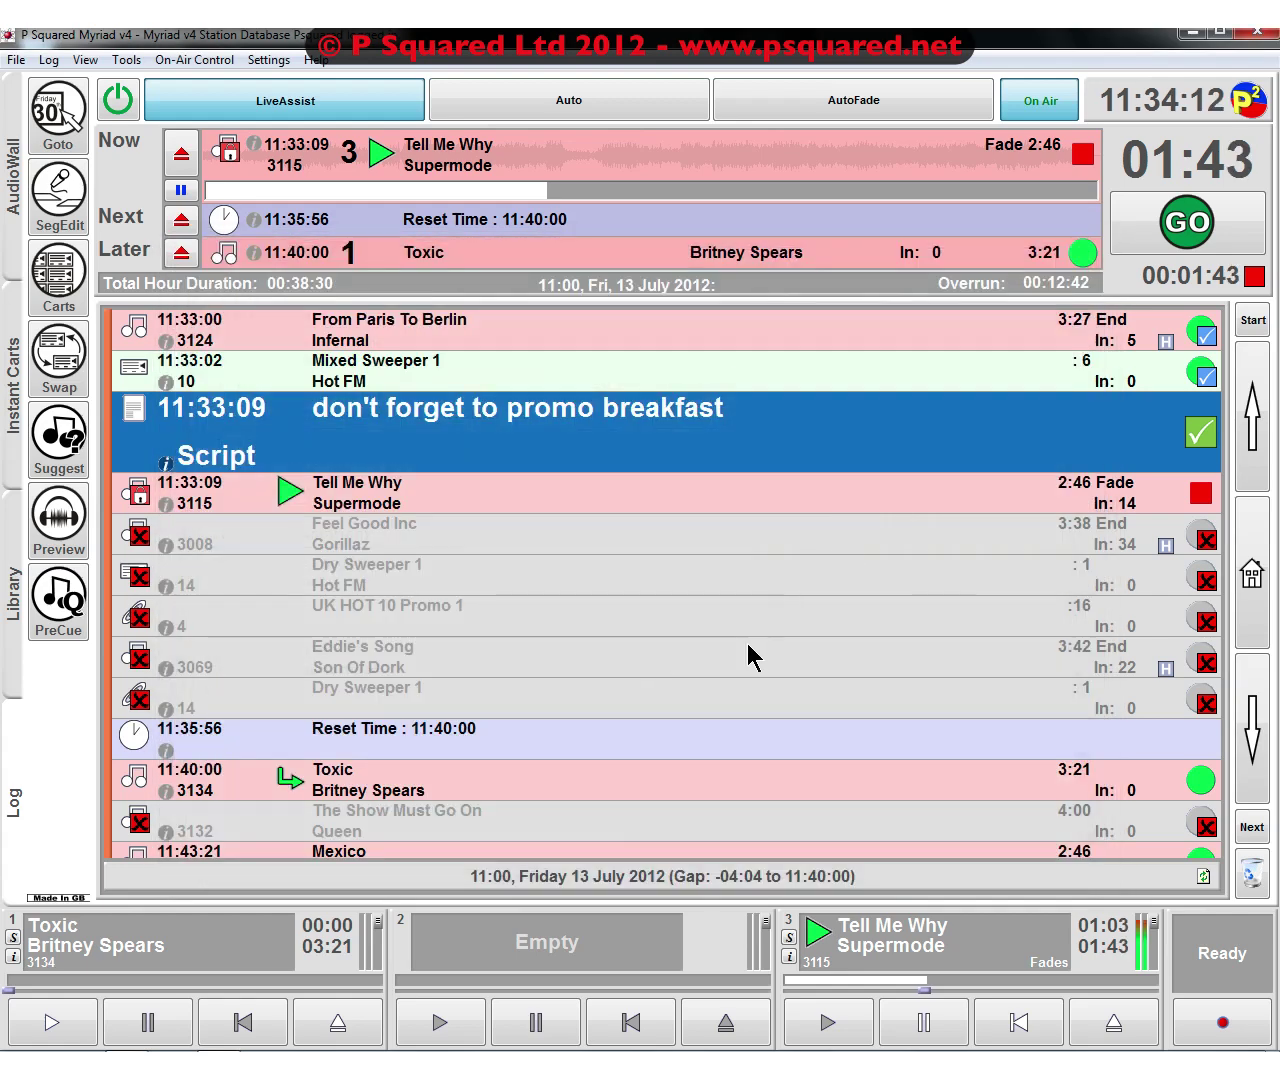
pyautogui.click(629, 491)
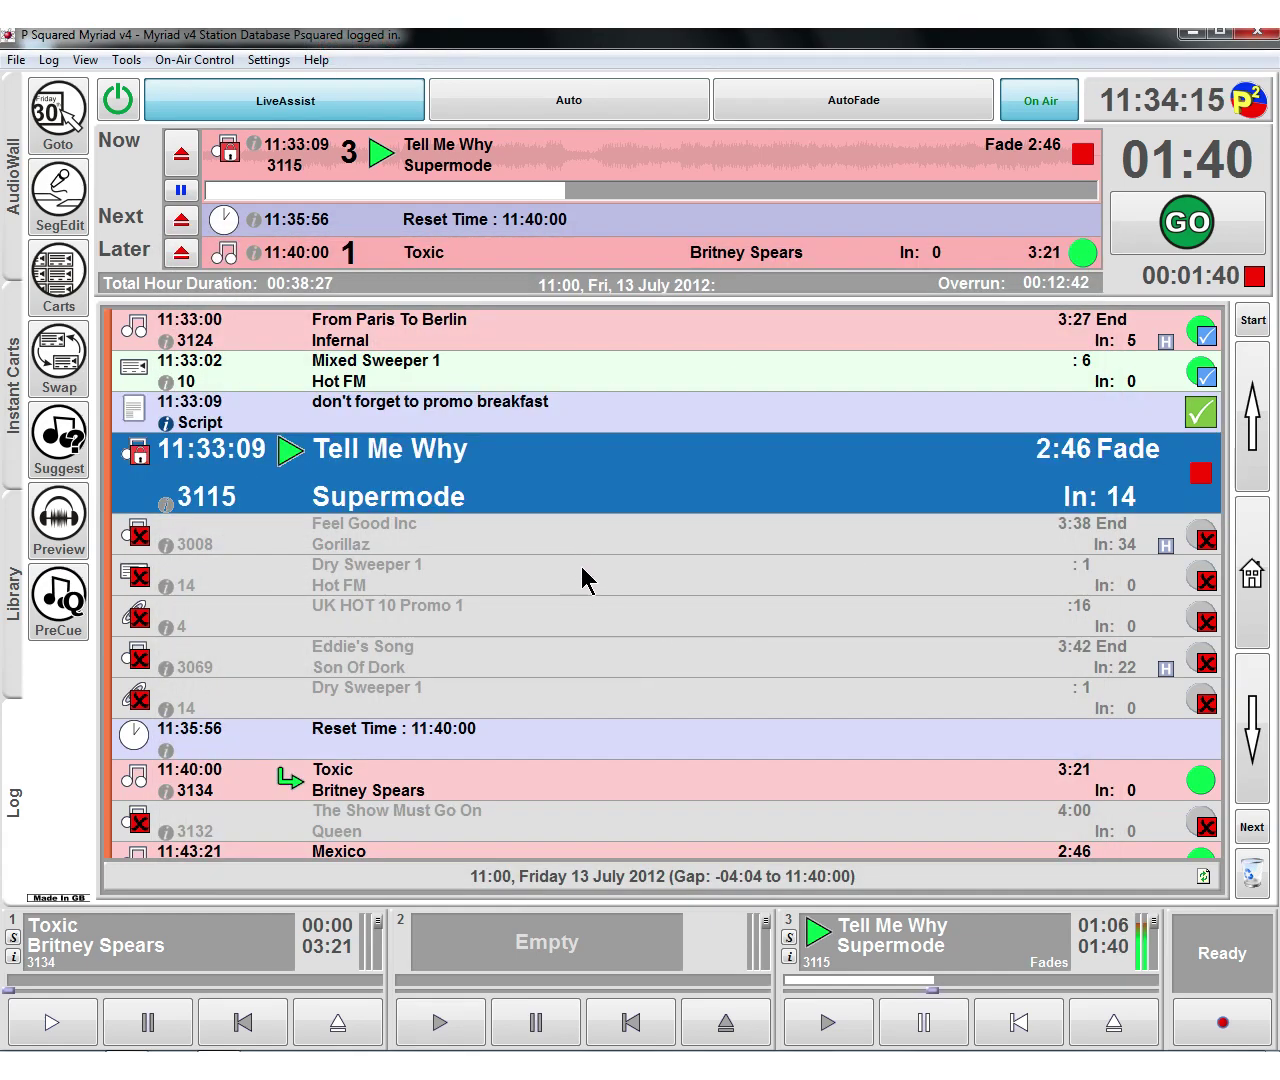
pyautogui.rightClick(584, 542)
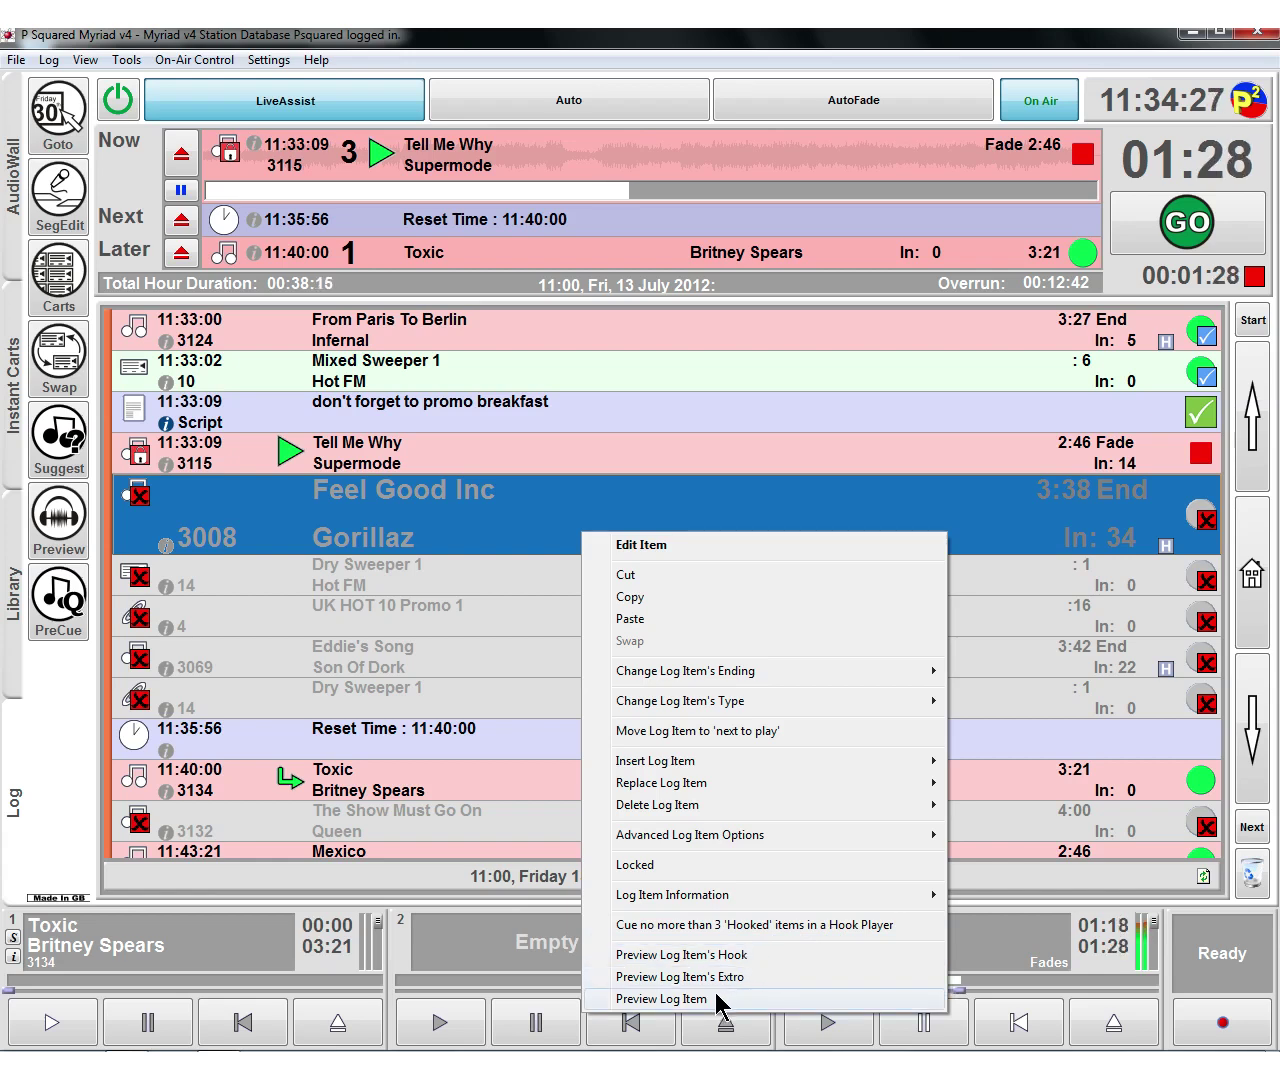
pyautogui.click(420, 545)
pyautogui.click(460, 790)
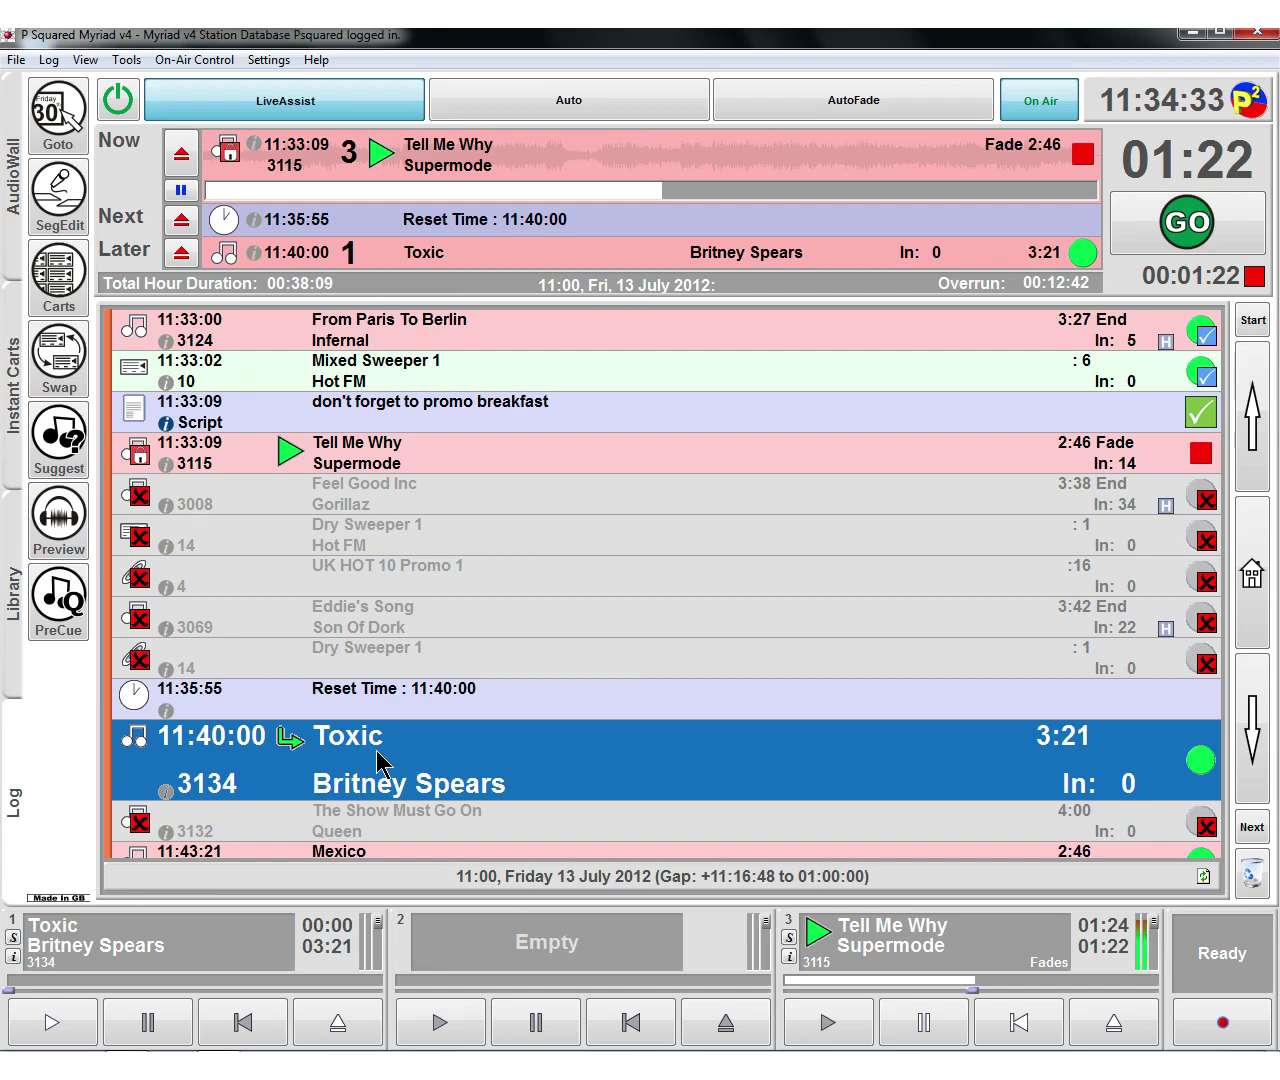
pyautogui.rightClick(380, 765)
pyautogui.click(465, 738)
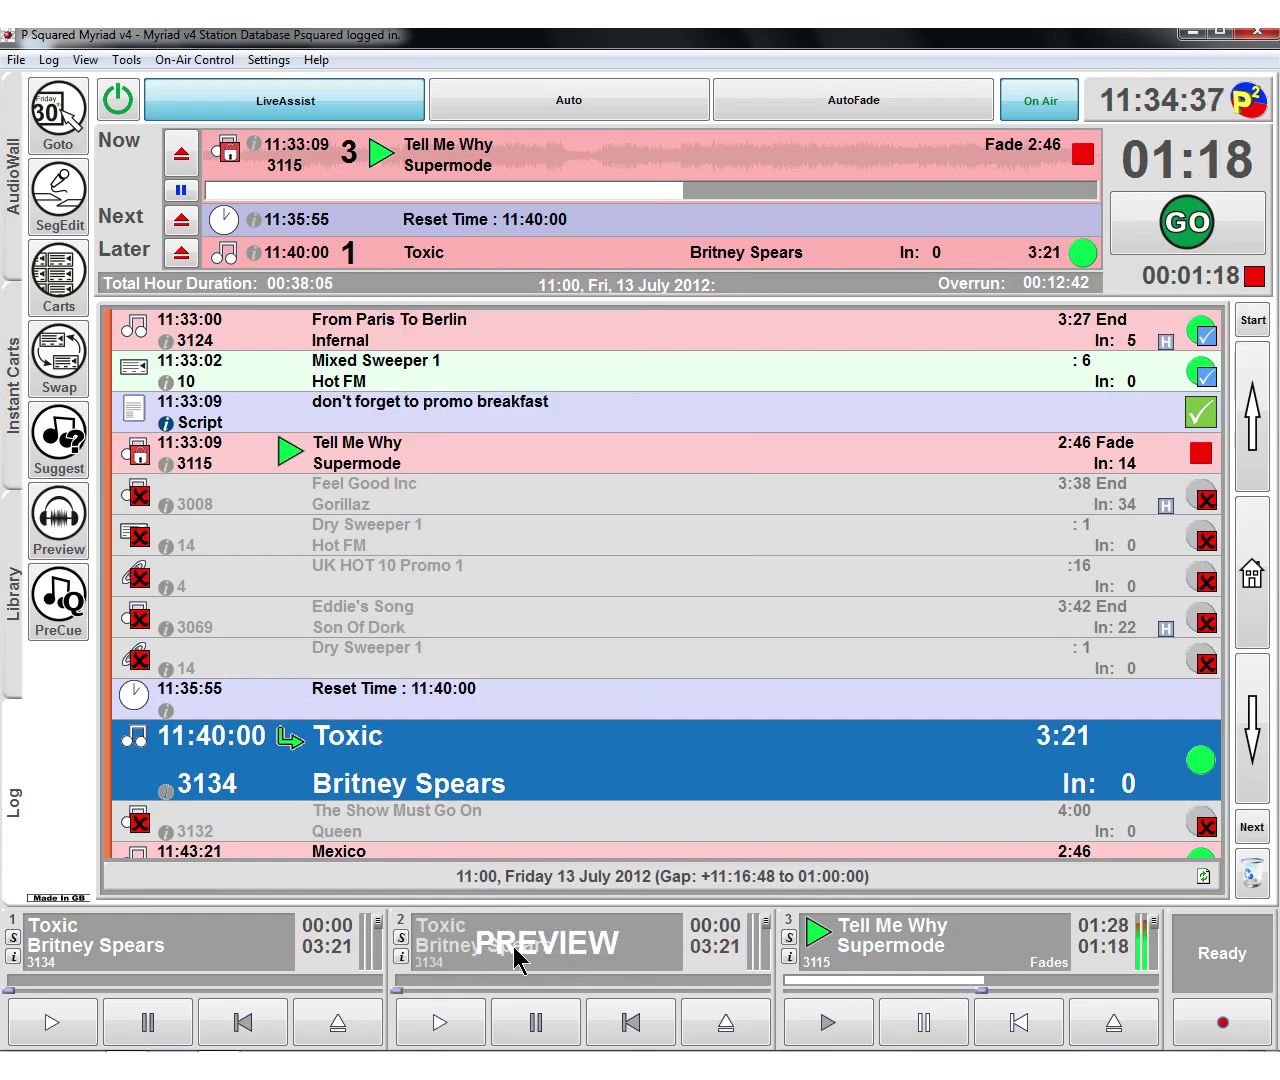
pyautogui.click(450, 1030)
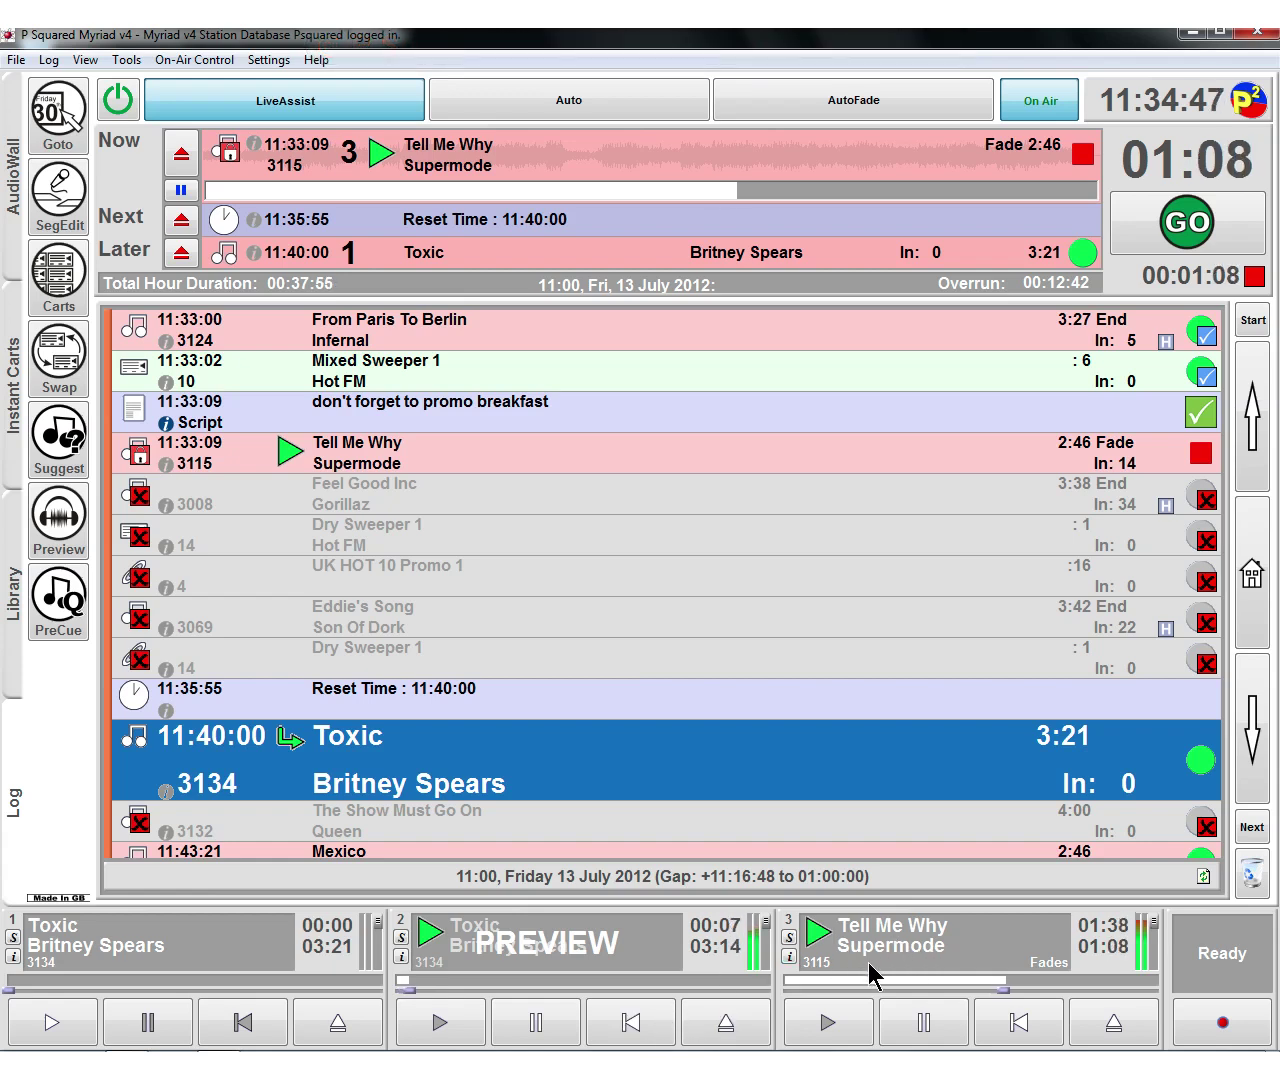
pyautogui.click(630, 1020)
pyautogui.click(725, 1022)
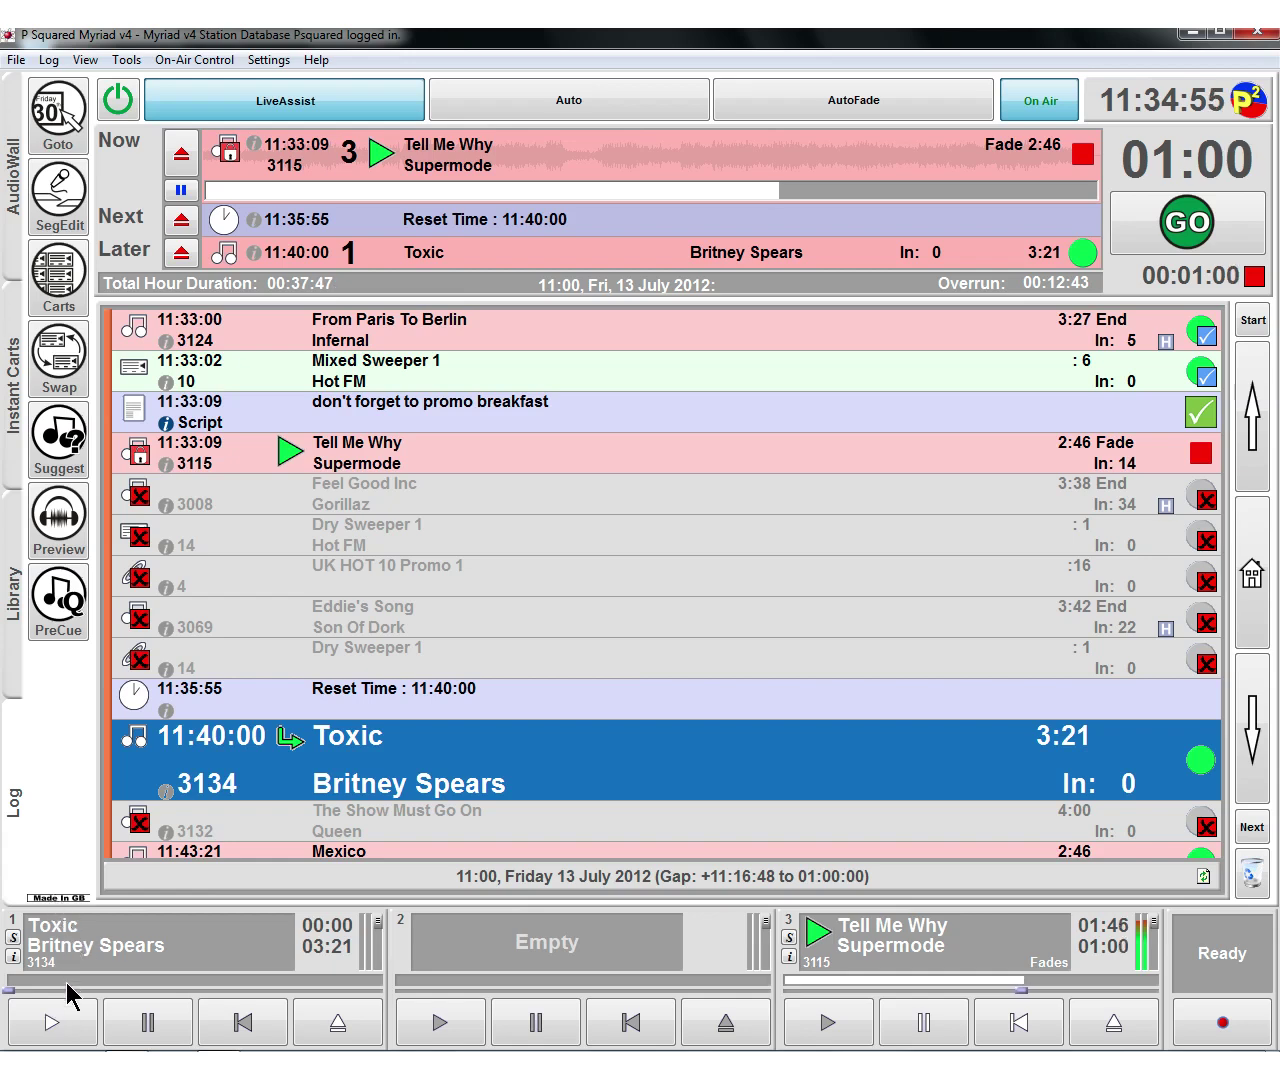
# - Play Toxic on air, preview its extro, eject player 3, and select Eddie's Song
pyautogui.click(62, 1022)
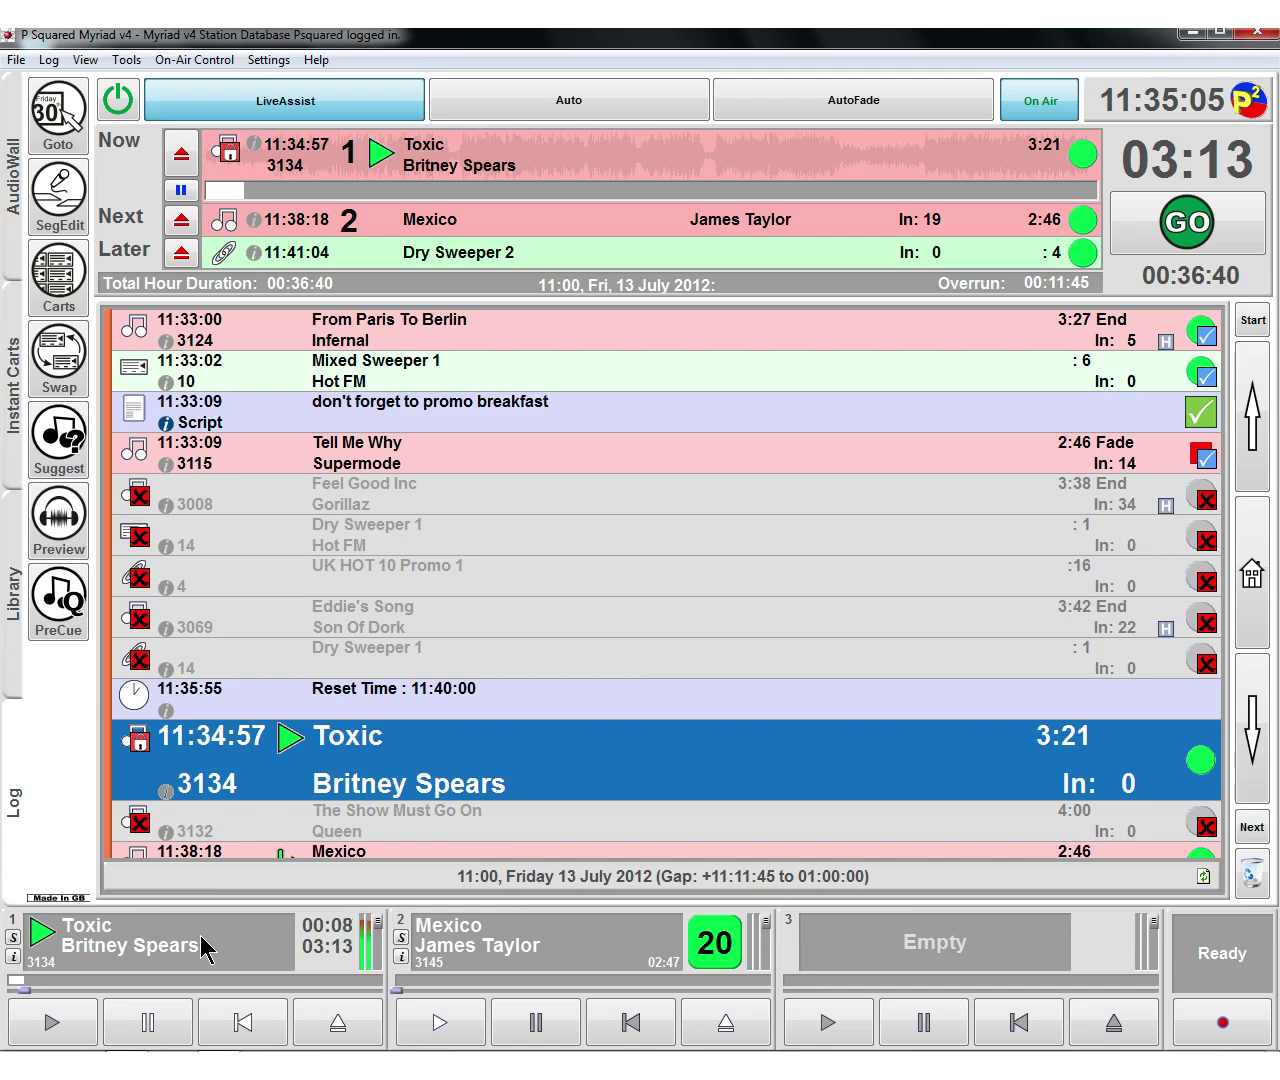
pyautogui.rightClick(449, 769)
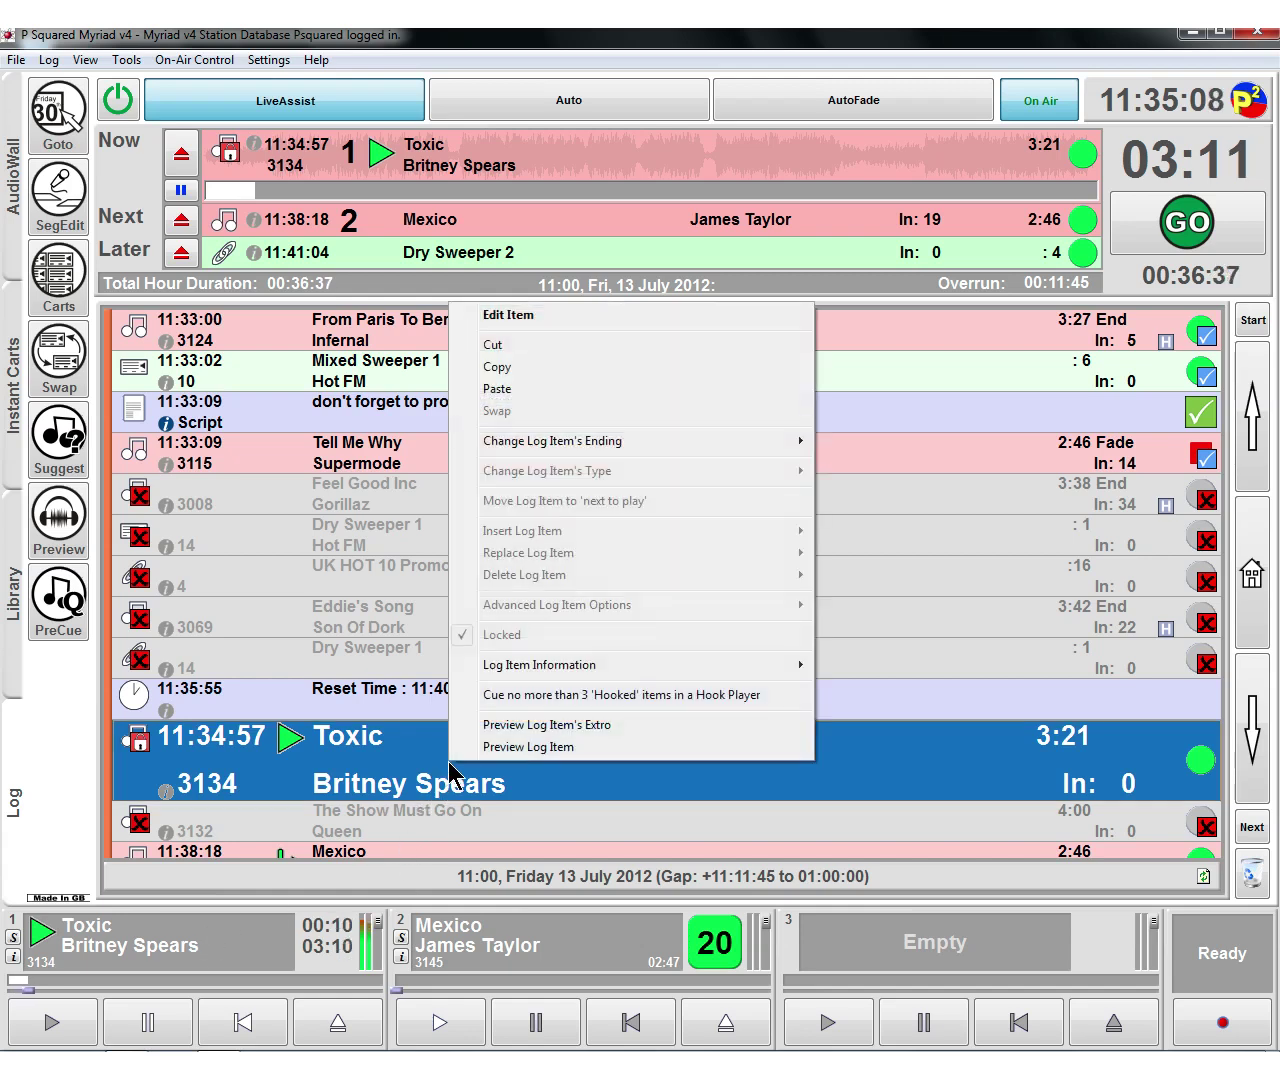
pyautogui.click(533, 726)
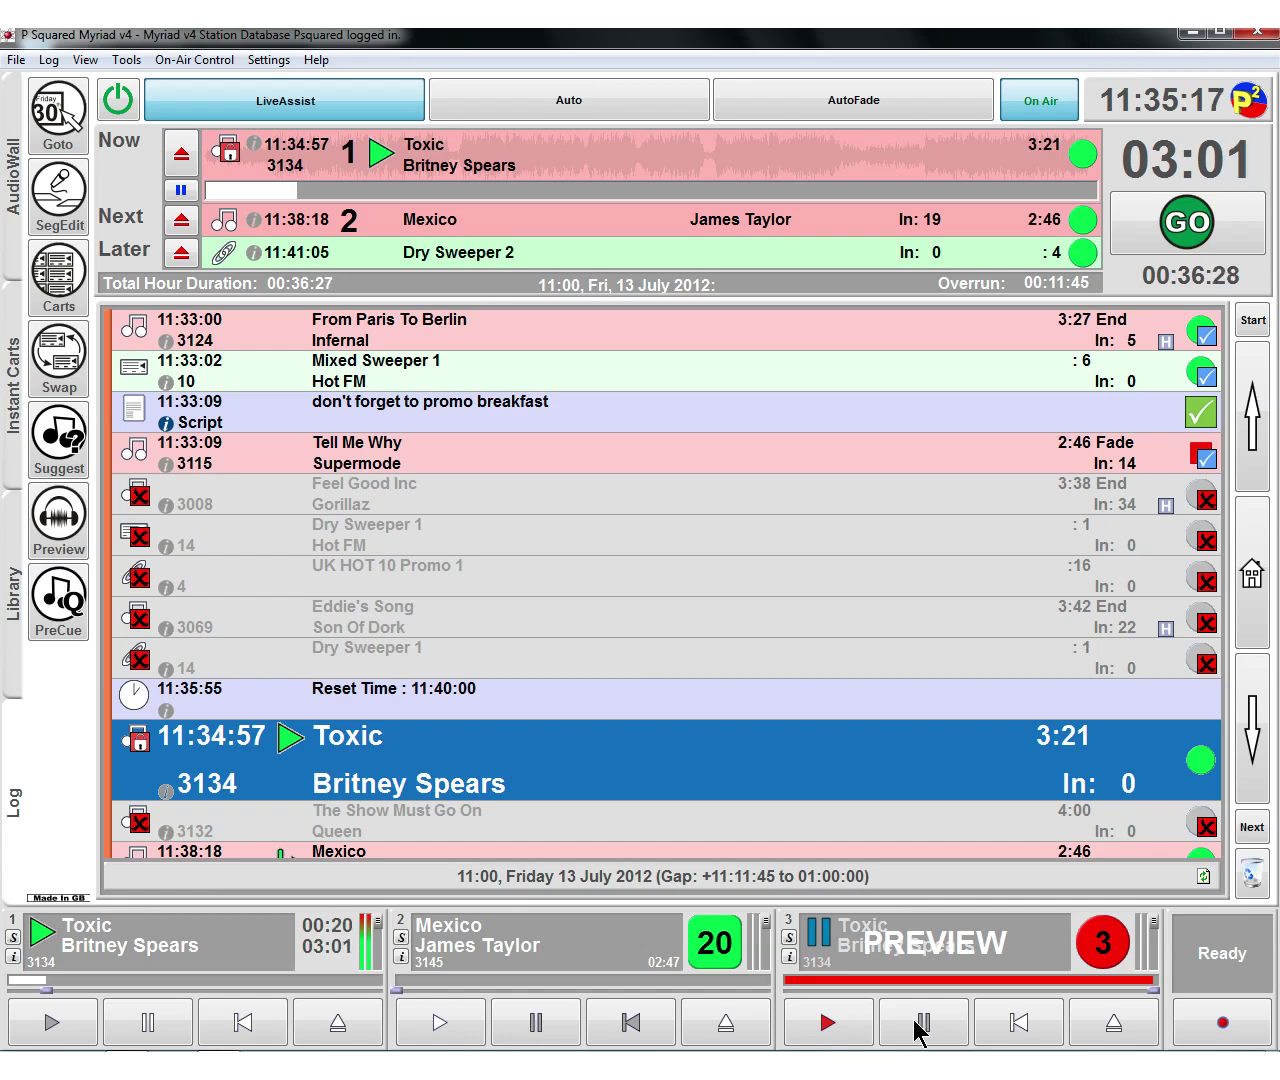
pyautogui.click(1110, 1022)
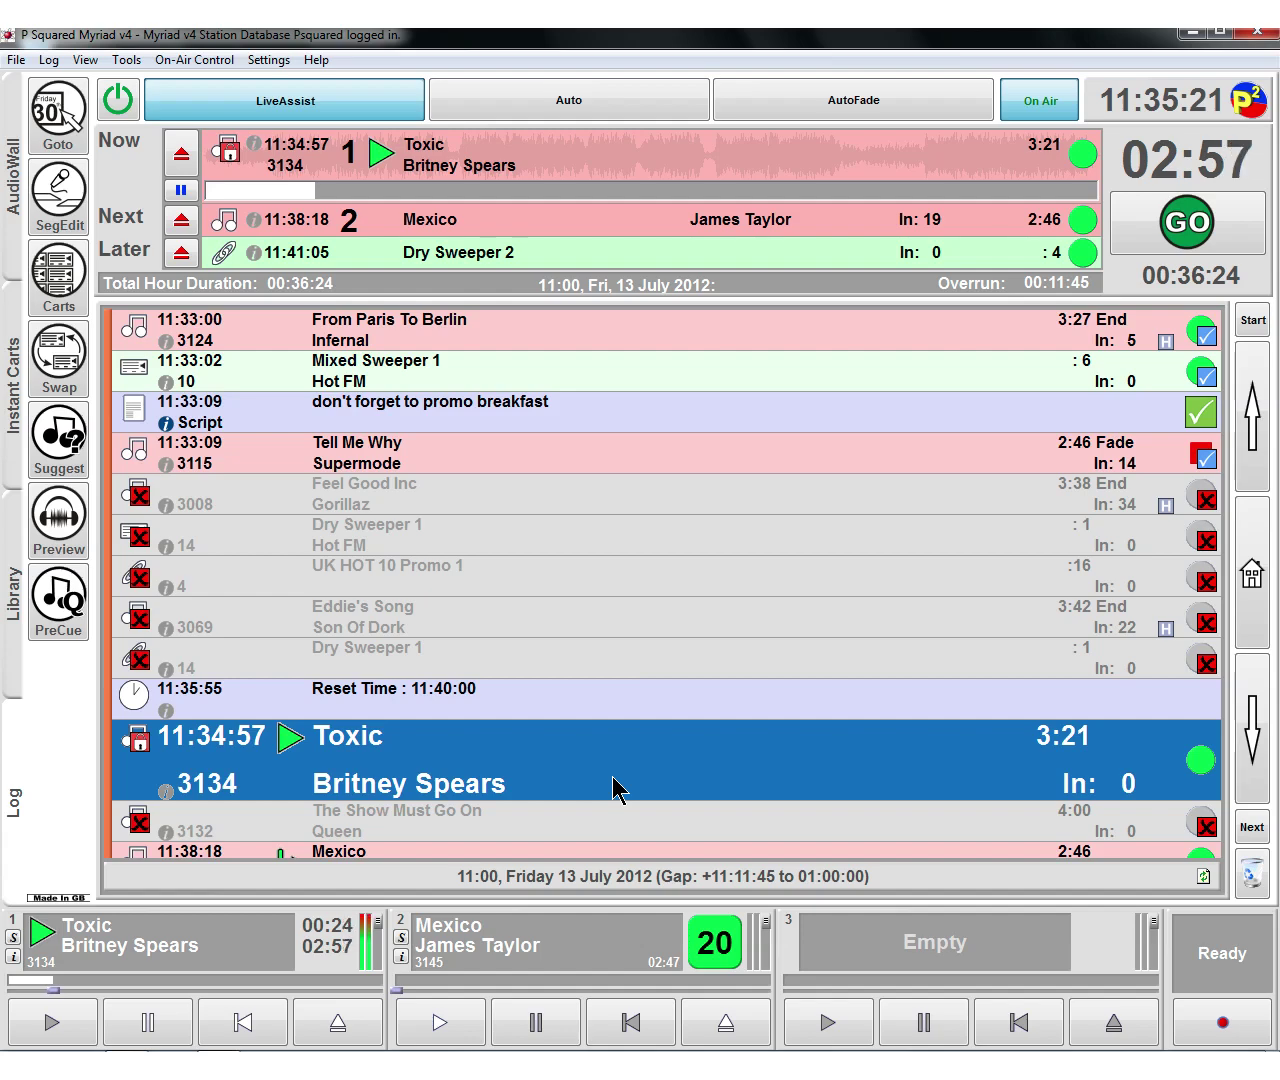
pyautogui.rightClick(519, 752)
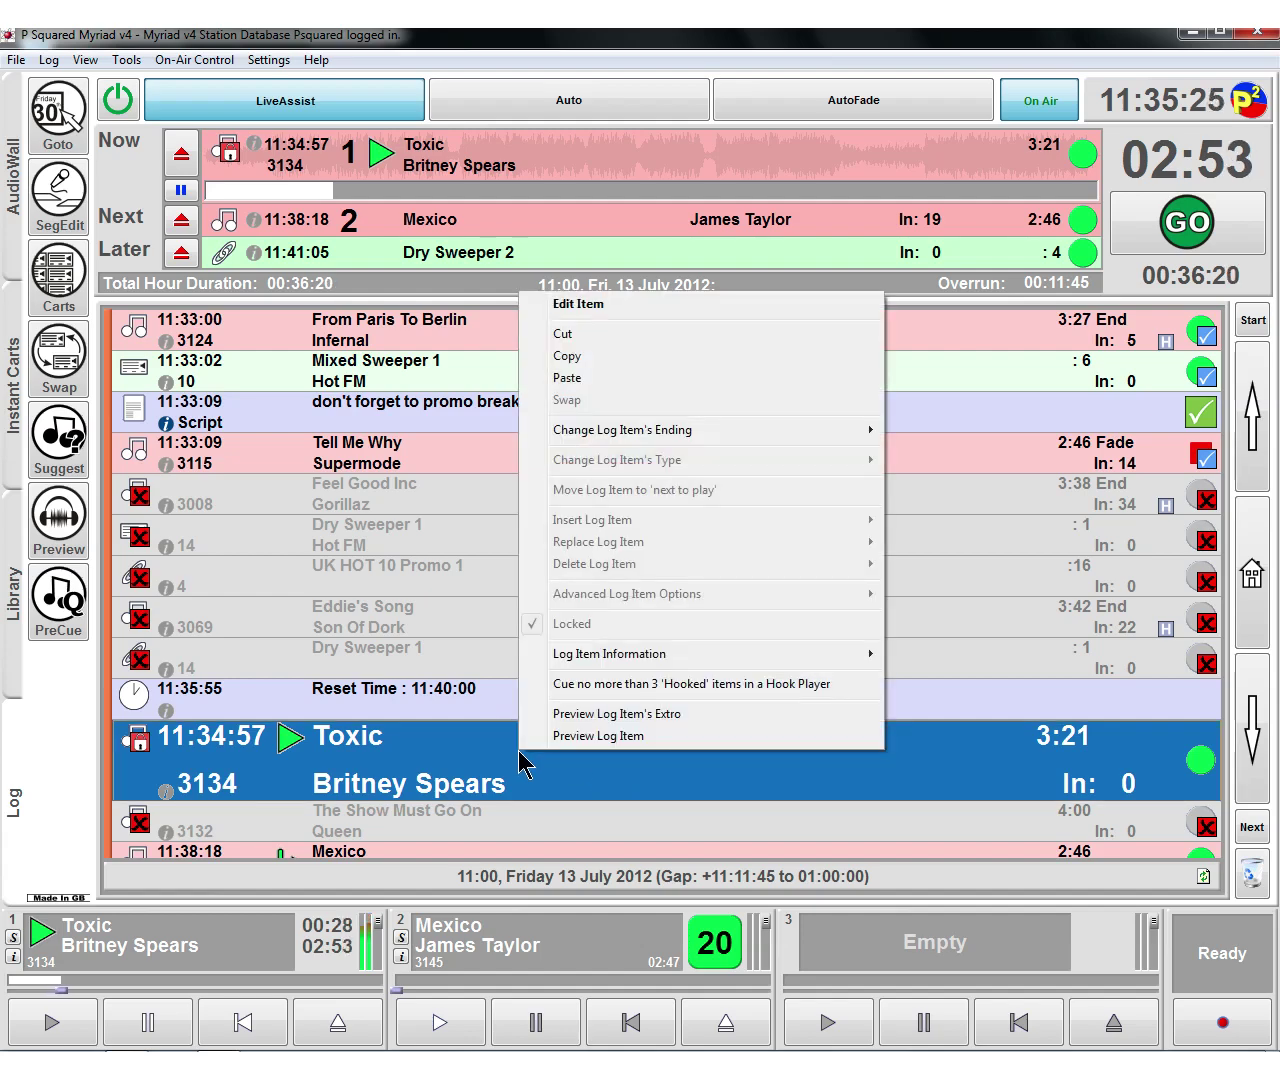
pyautogui.click(456, 632)
pyautogui.click(456, 632)
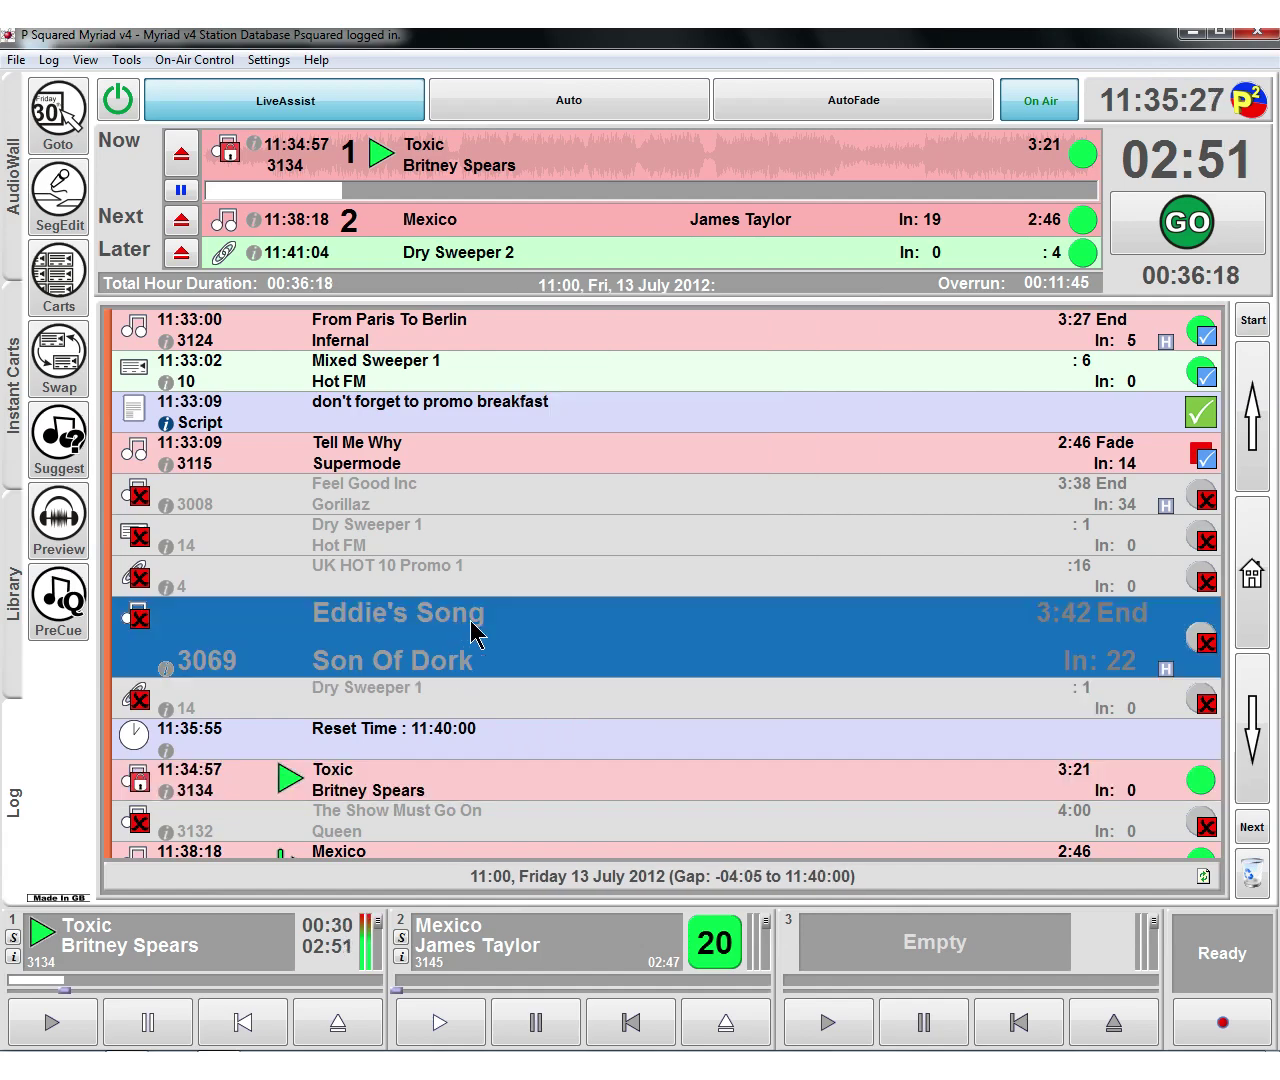